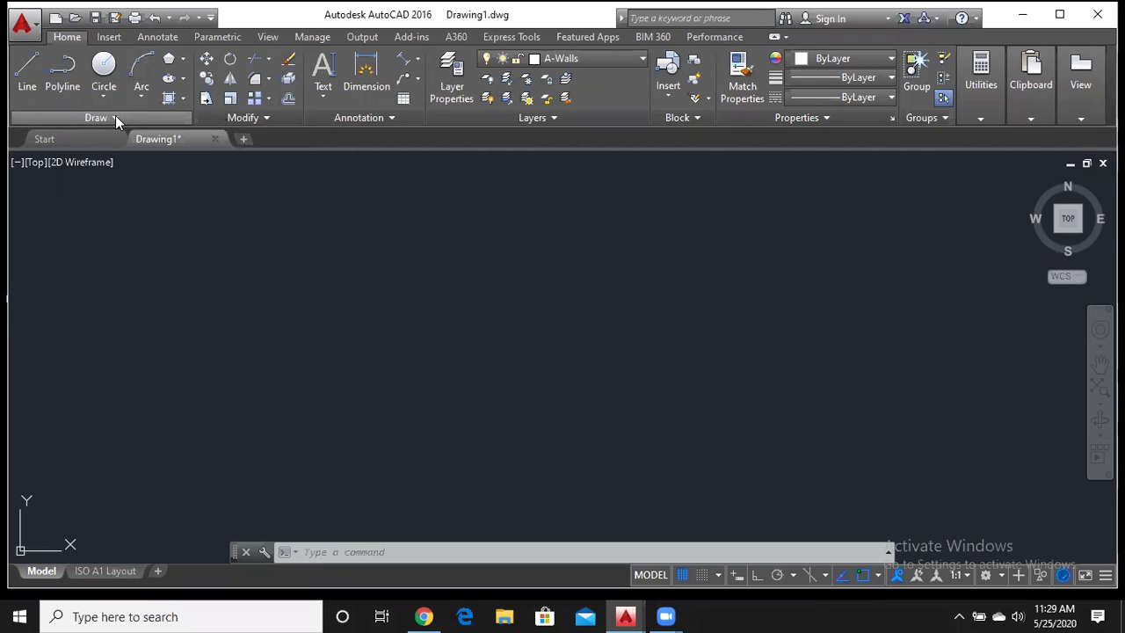
Expand the Draw panel slide-out to show the Construction Line tool
{"action": "left_click", "coordinate": [116, 118]}
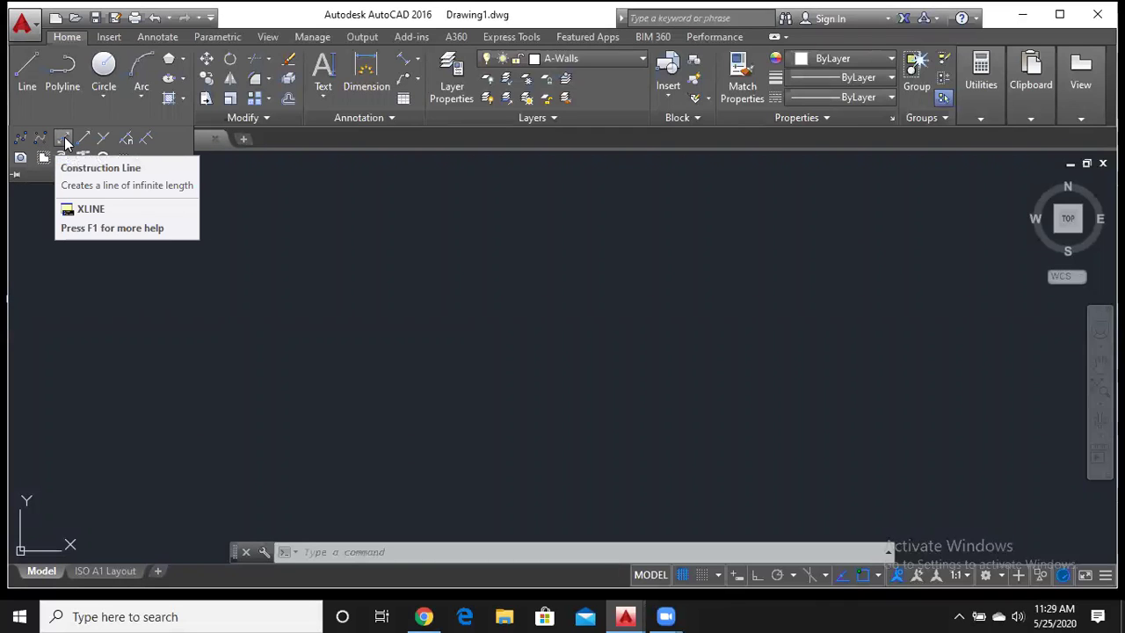
{"action": "mouse_move", "coordinate": [63, 139]}
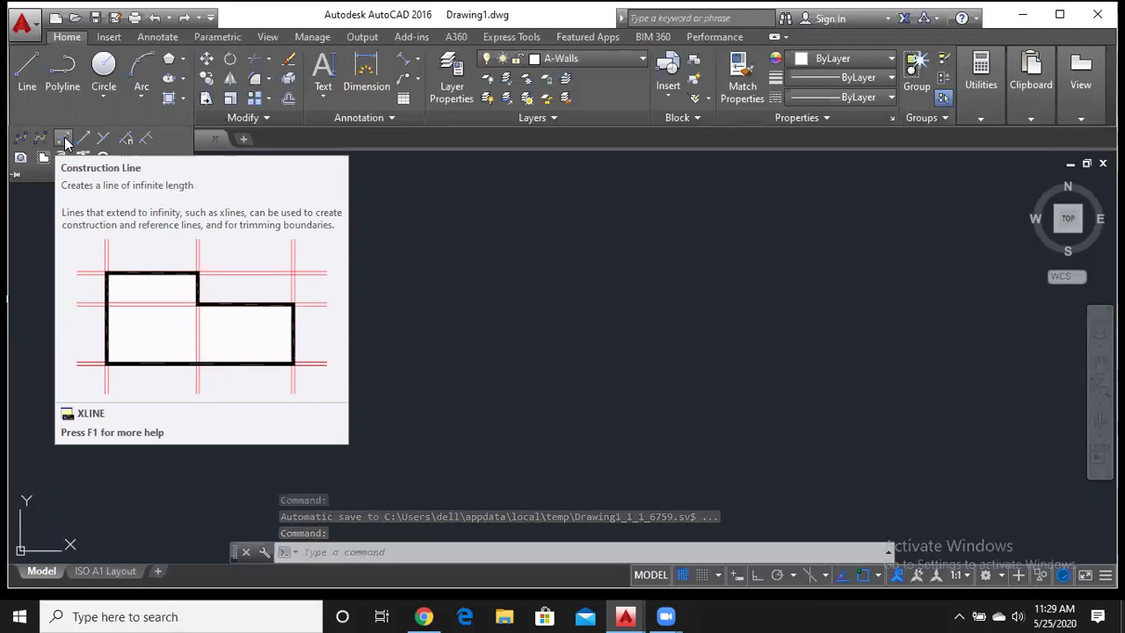
Draw vertical and horizontal construction lines through one point with Ortho on, then pan the crossing upper-left
{"action": "left_click", "coordinate": [65, 143]}
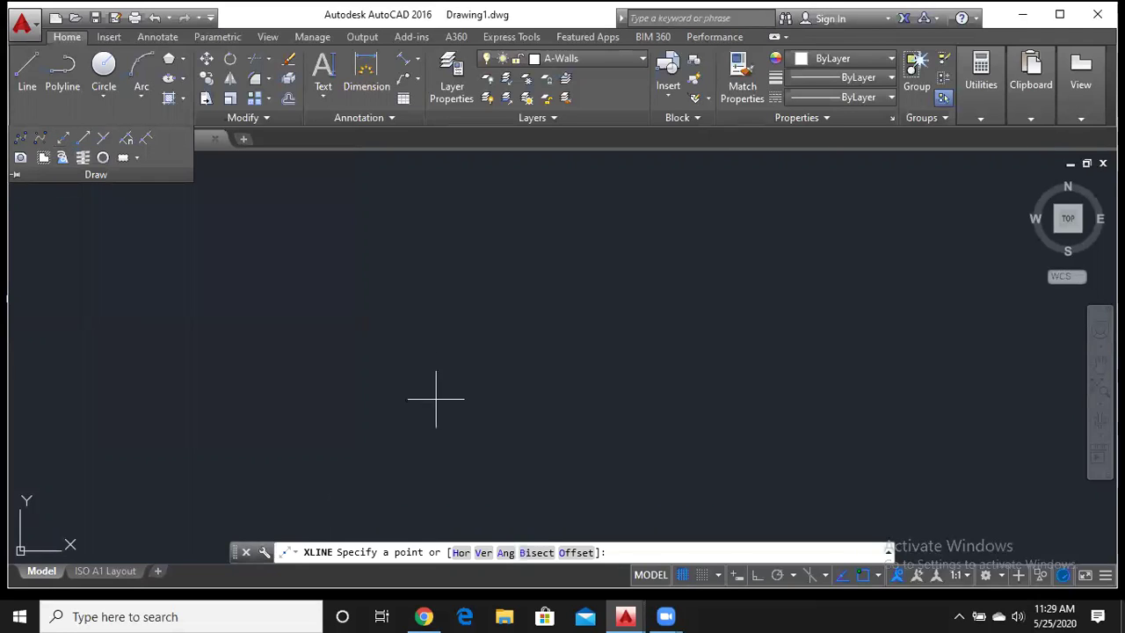
{"action": "left_click", "coordinate": [416, 321]}
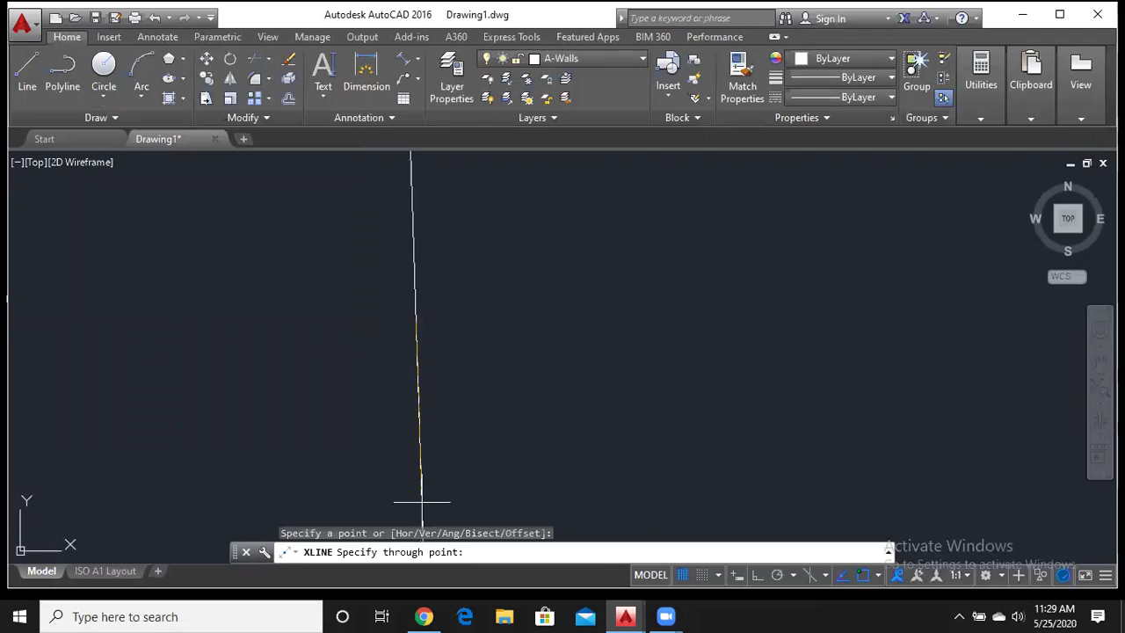
{"action": "left_click", "coordinate": [757, 575]}
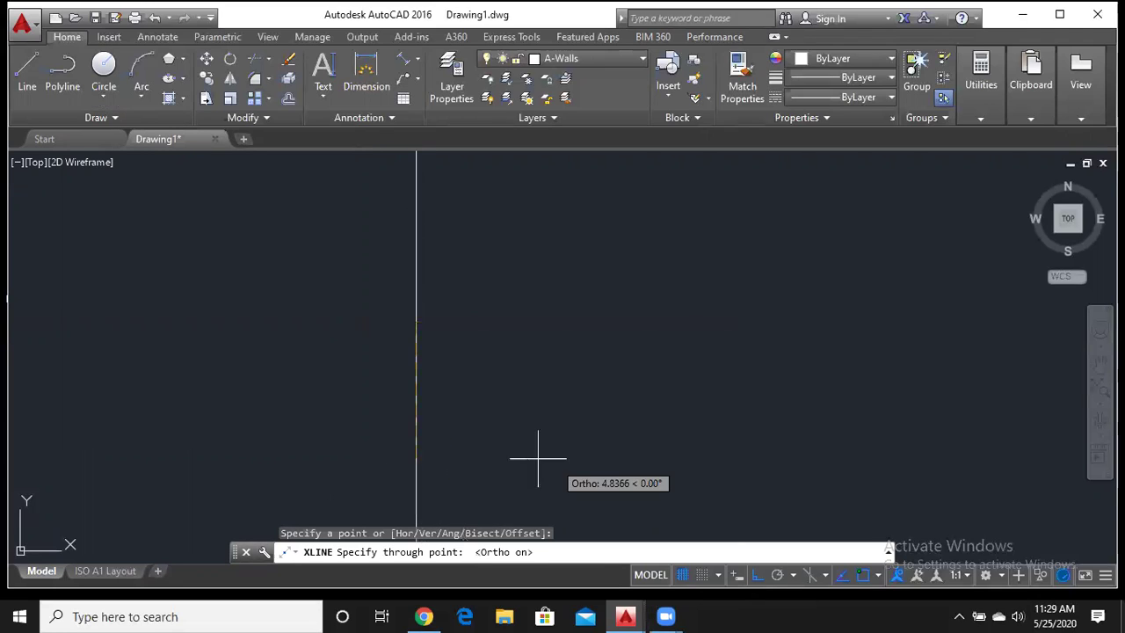
{"action": "left_click", "coordinate": [449, 461]}
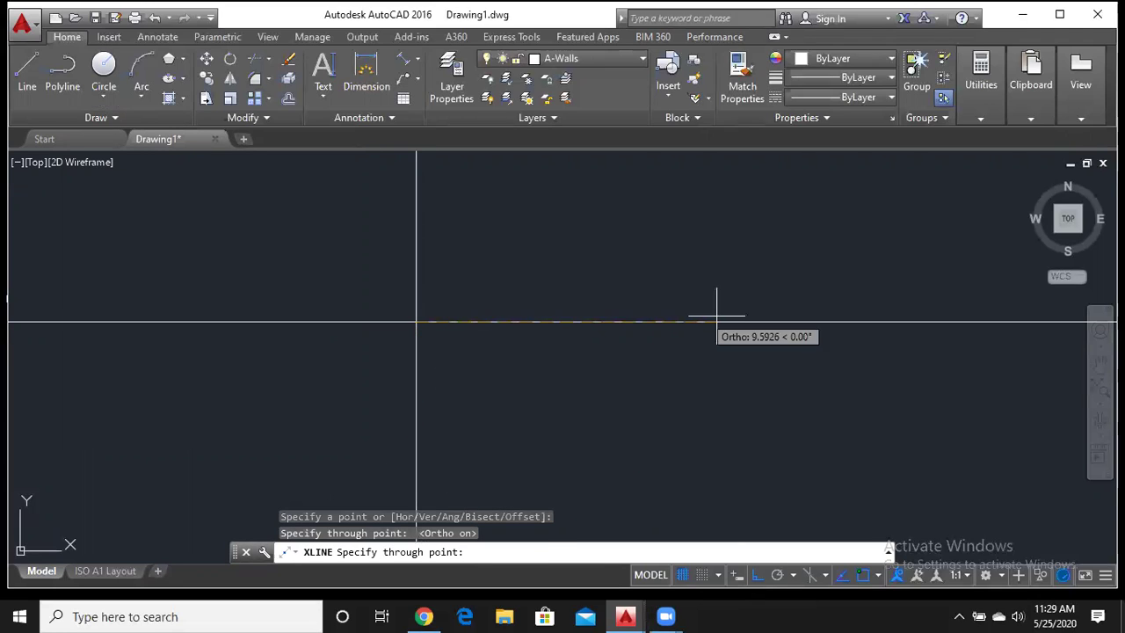
{"action": "left_click", "coordinate": [807, 321]}
{"action": "key", "text": "Return"}
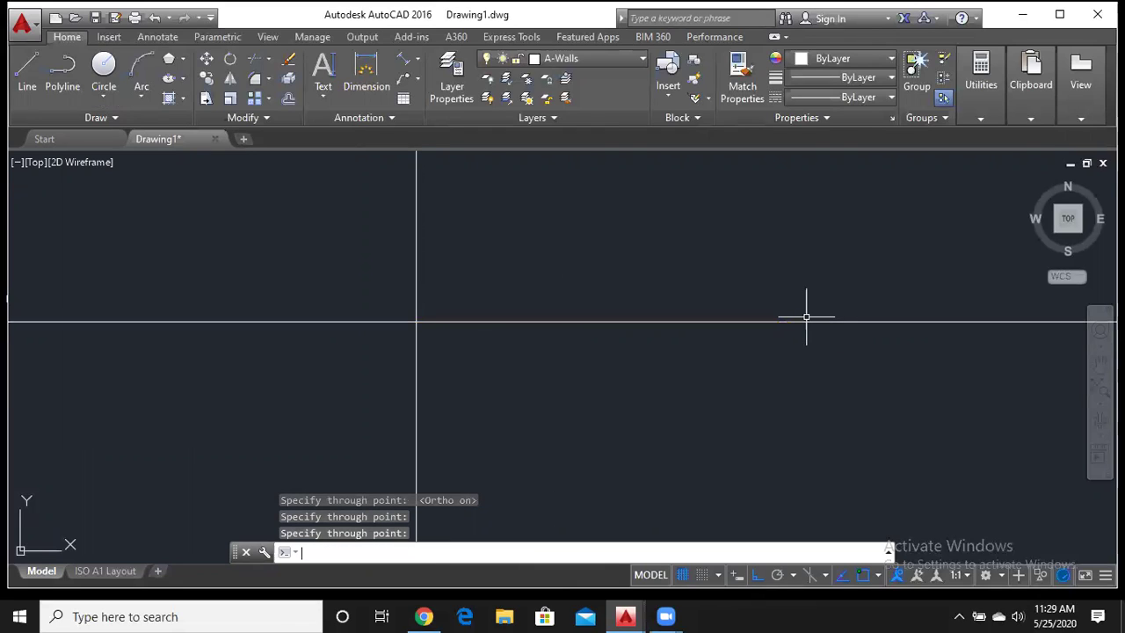
{"action": "mouse_move", "coordinate": [470, 377]}
{"action": "middle_mouse_down"}
{"action": "mouse_move", "coordinate": [508, 364]}
{"action": "mouse_move", "coordinate": [319, 289]}
{"action": "middle_mouse_up"}
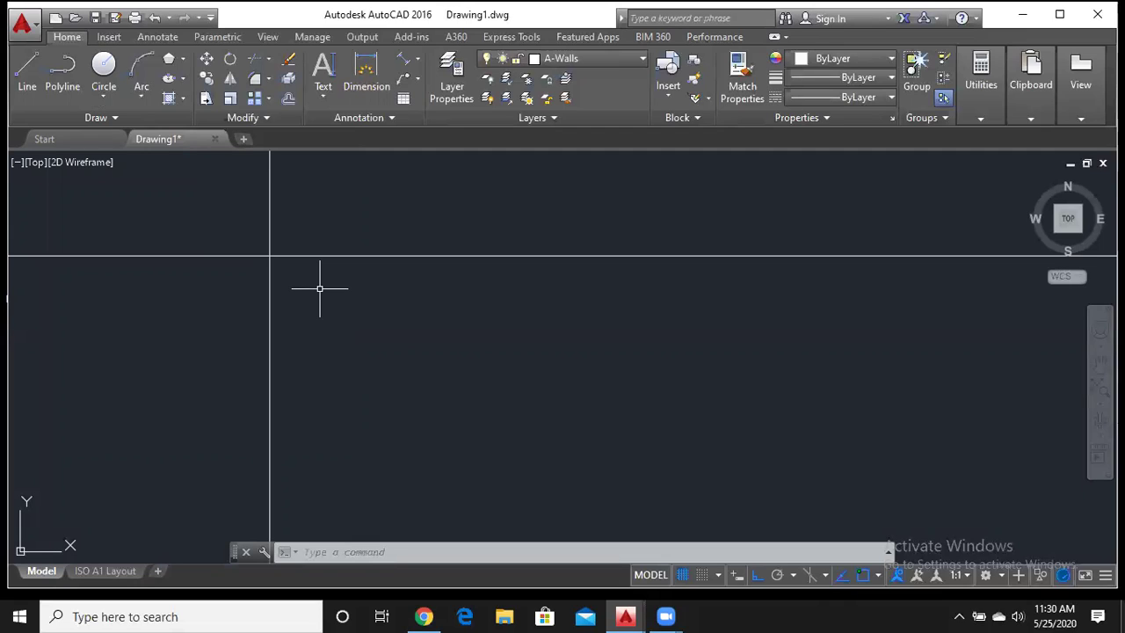
Expand the Draw slide-out again to reach the Ray tool
{"action": "left_click", "coordinate": [113, 119]}
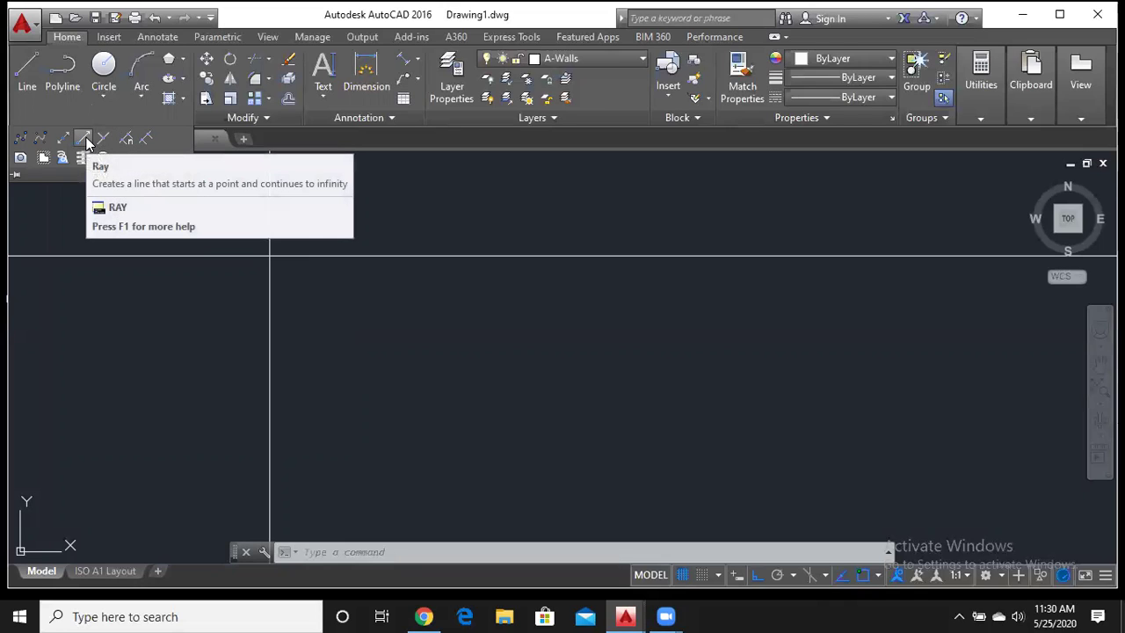
{"action": "mouse_move", "coordinate": [83, 139]}
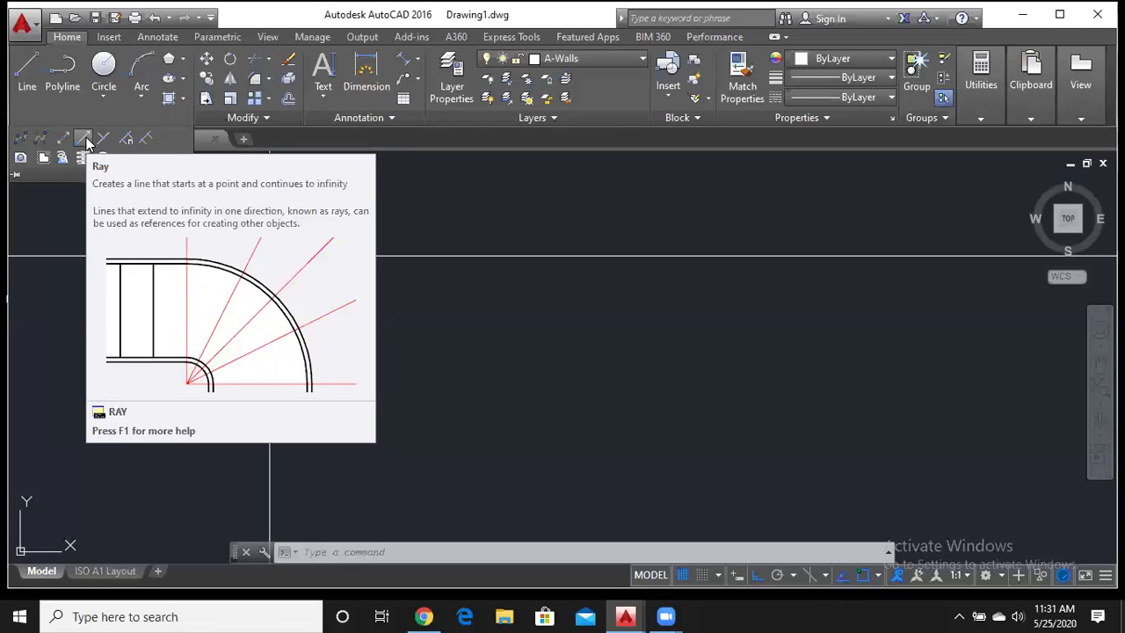
With Ortho off, draw five rays at different angles from one shared start point
{"action": "left_click", "coordinate": [85, 142]}
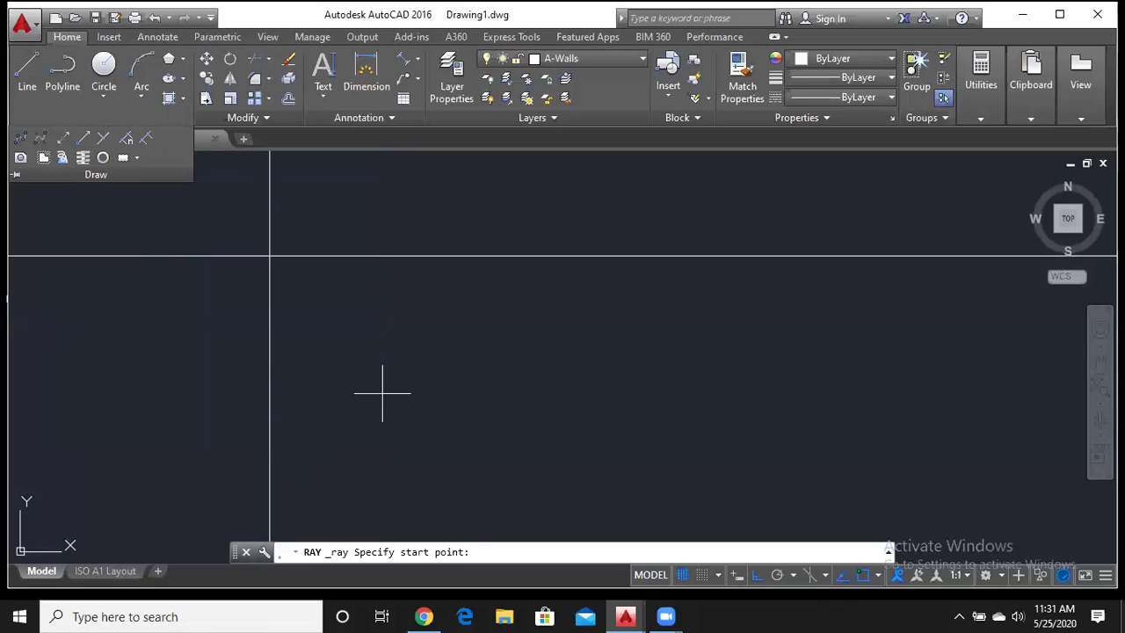
{"action": "left_click", "coordinate": [395, 364]}
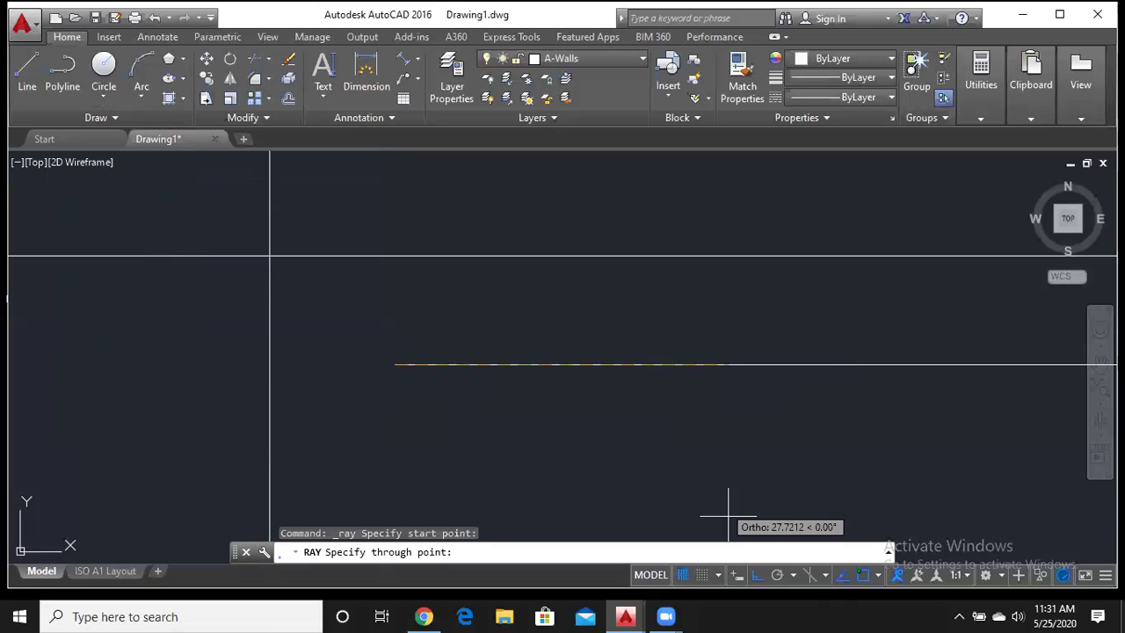
{"action": "left_click", "coordinate": [756, 577]}
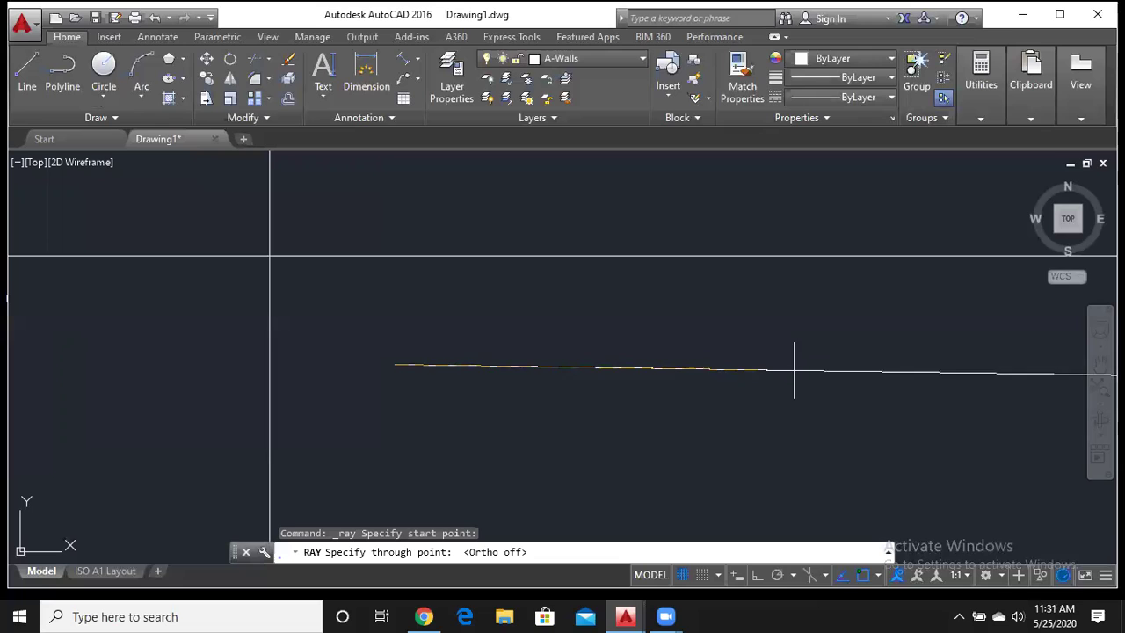
{"action": "left_click", "coordinate": [795, 364]}
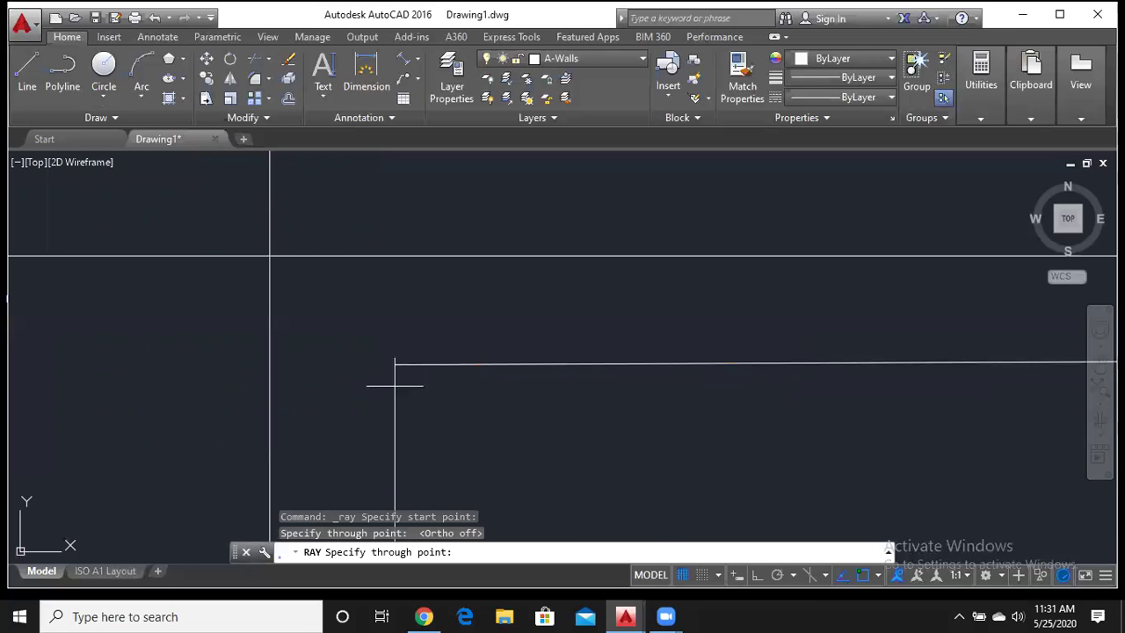
{"action": "left_click", "coordinate": [618, 402]}
{"action": "left_click", "coordinate": [568, 482]}
{"action": "left_click", "coordinate": [639, 300]}
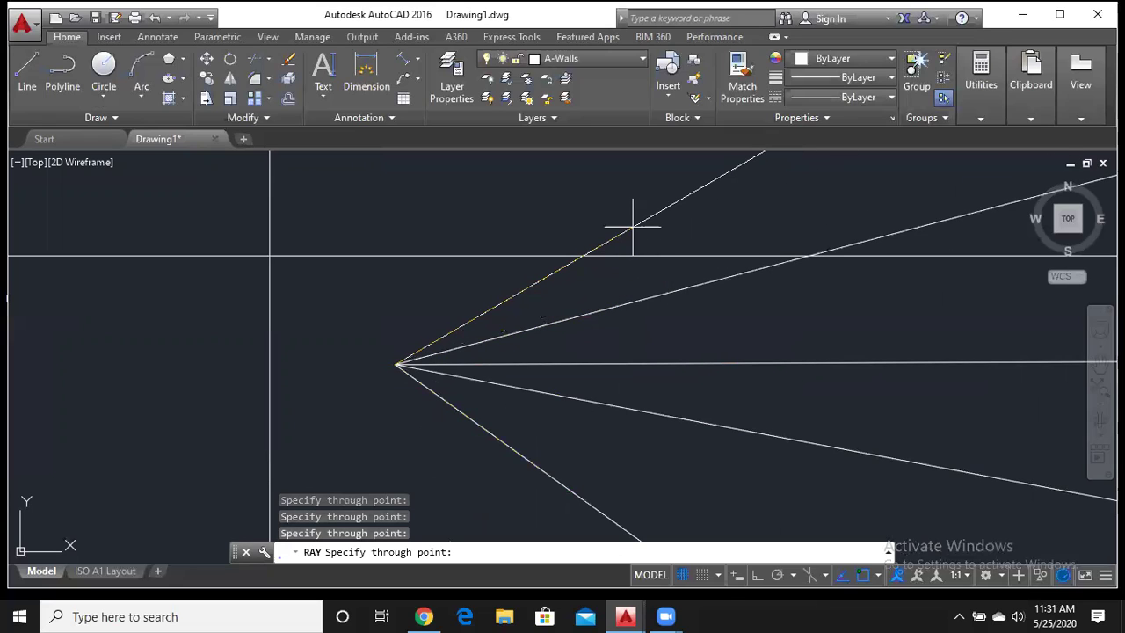
{"action": "left_click", "coordinate": [630, 227]}
{"action": "key", "text": "Return"}
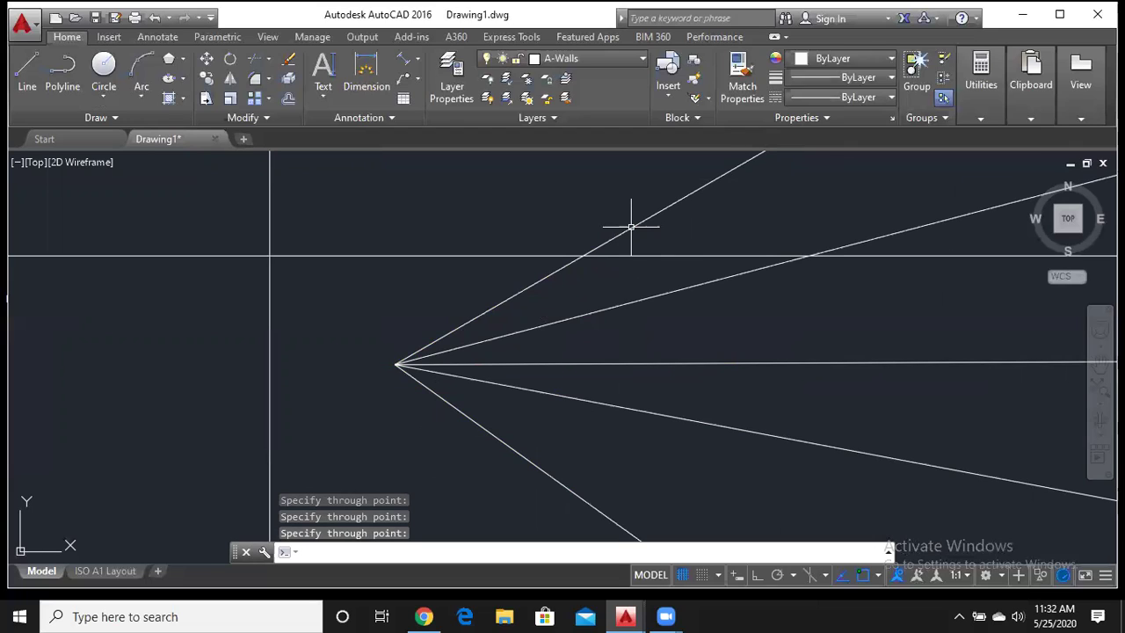
Place five points with Multiple Points: three above the horizontal line, two on it
{"action": "key", "text": "Return"}
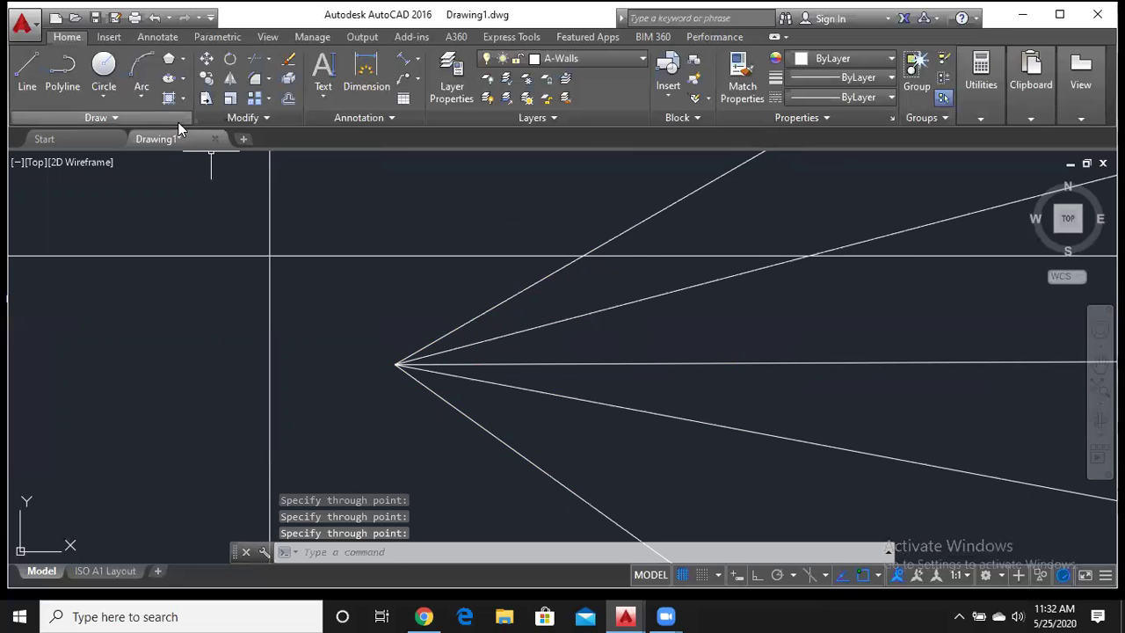
{"action": "left_click", "coordinate": [97, 117]}
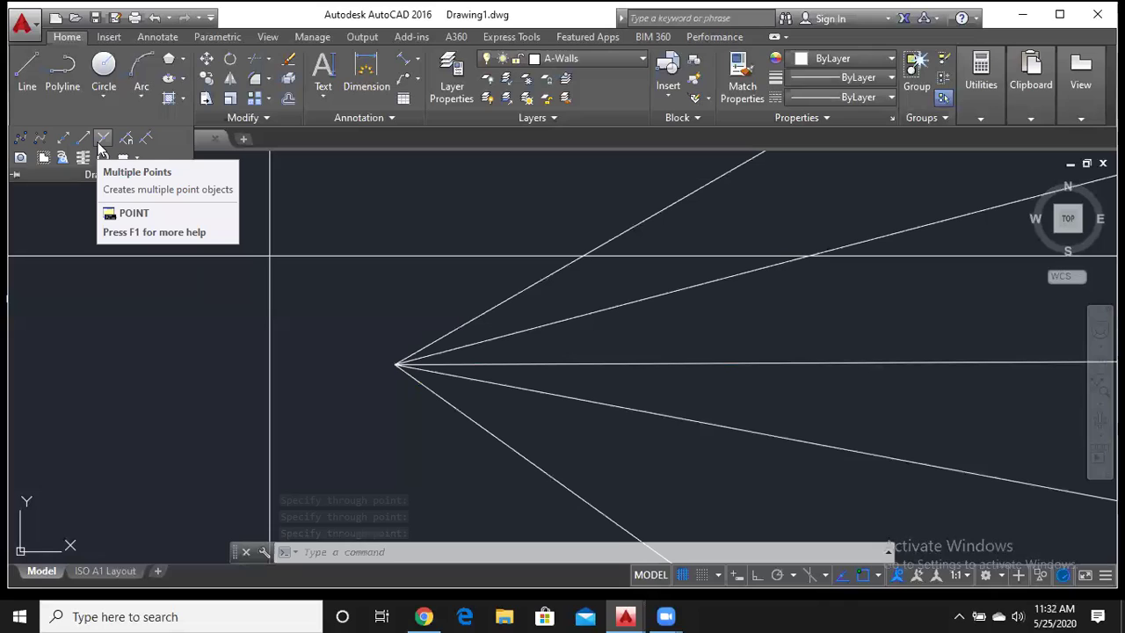
{"action": "mouse_move", "coordinate": [102, 138]}
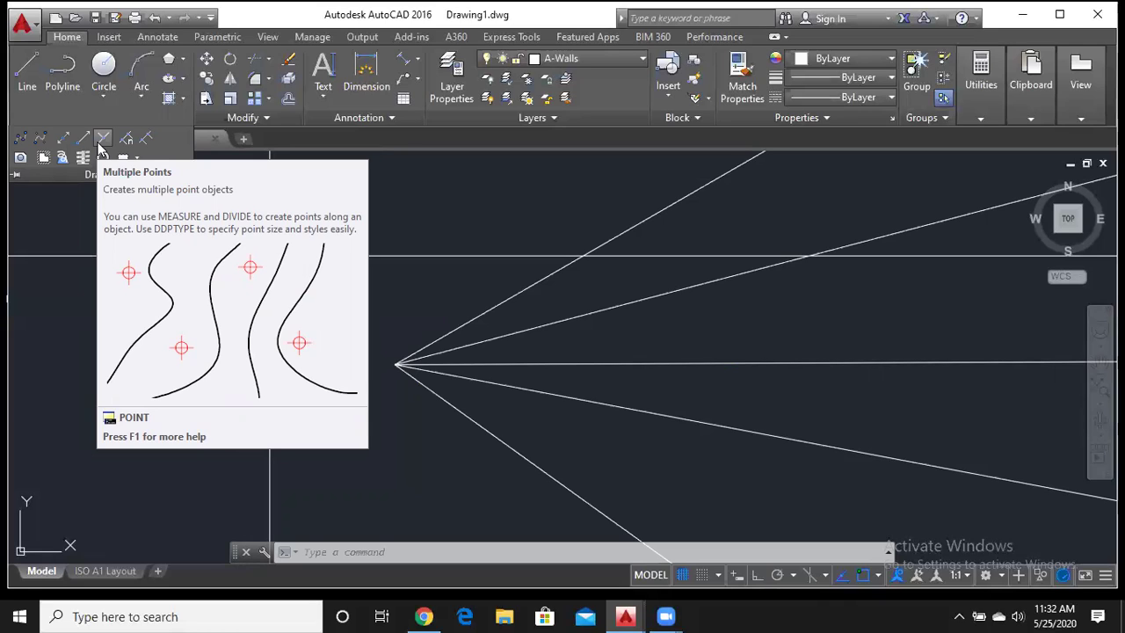
{"action": "left_click", "coordinate": [101, 143]}
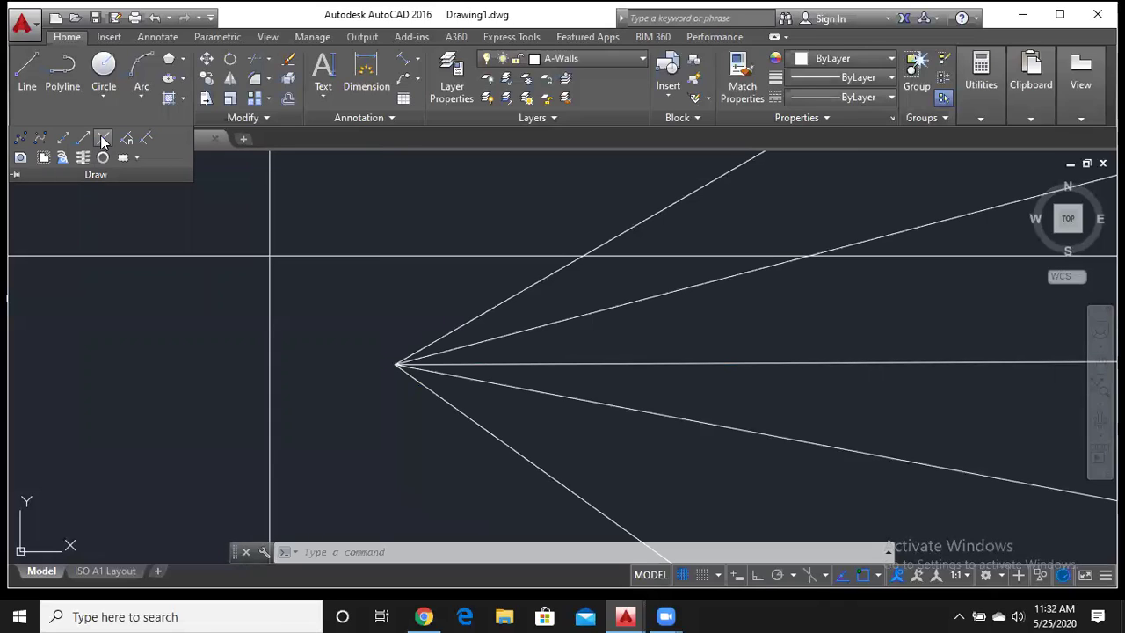
{"action": "left_click", "coordinate": [365, 203]}
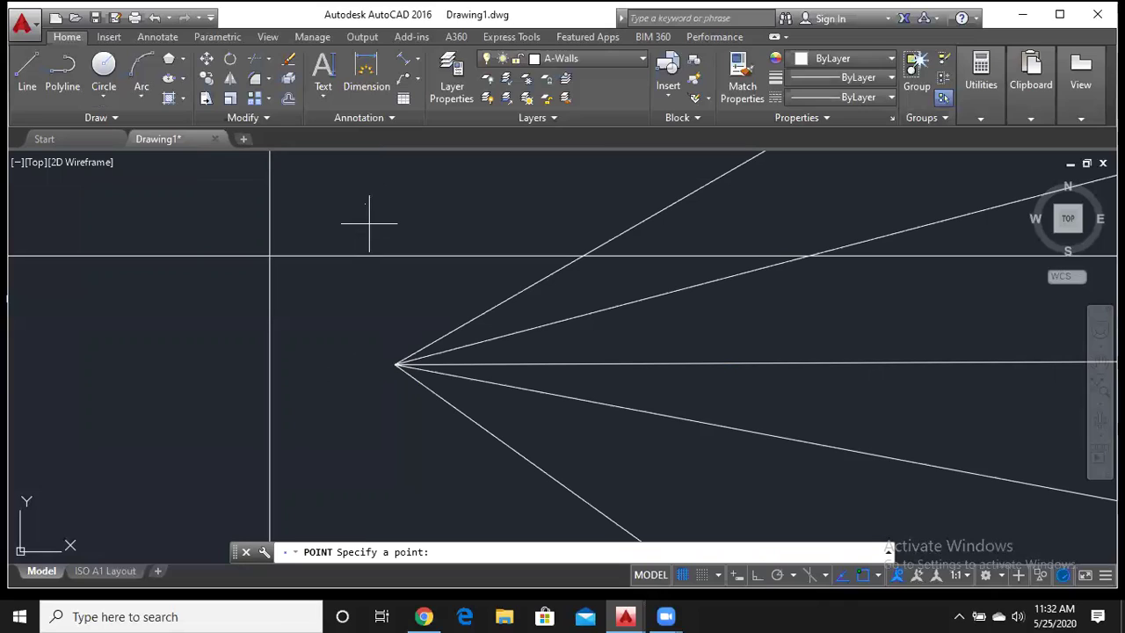
{"action": "left_click", "coordinate": [432, 197]}
{"action": "left_click", "coordinate": [499, 197]}
{"action": "left_click", "coordinate": [368, 256]}
{"action": "left_click", "coordinate": [490, 256]}
{"action": "key", "text": "Escape"}
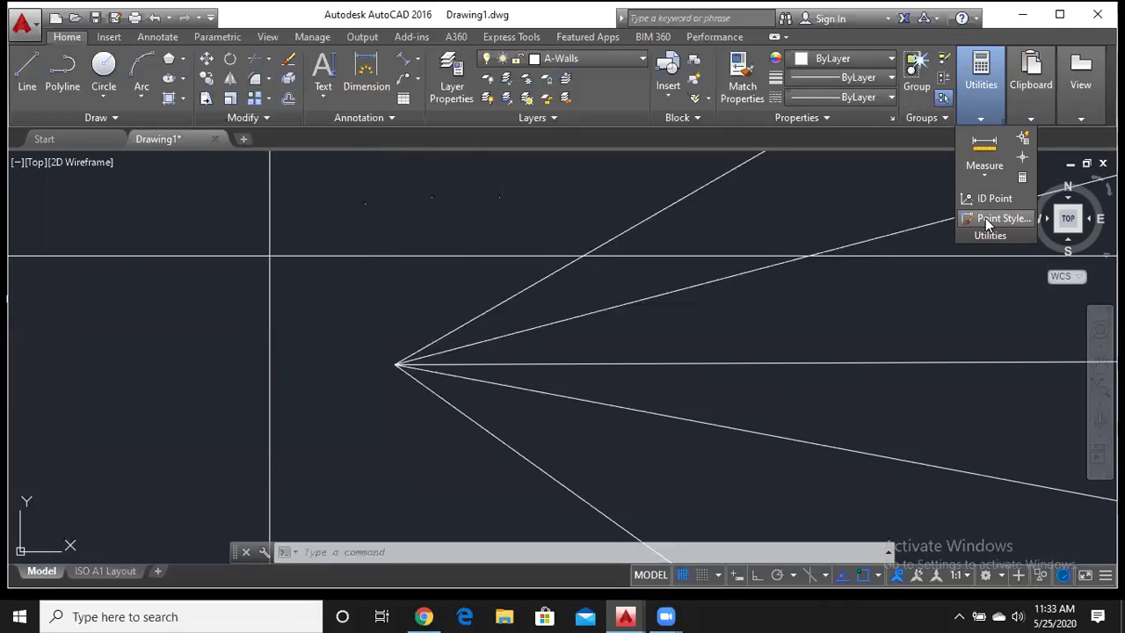
Change the Point Style to the bottom-right boxed marker symbol
{"action": "left_click", "coordinate": [989, 225]}
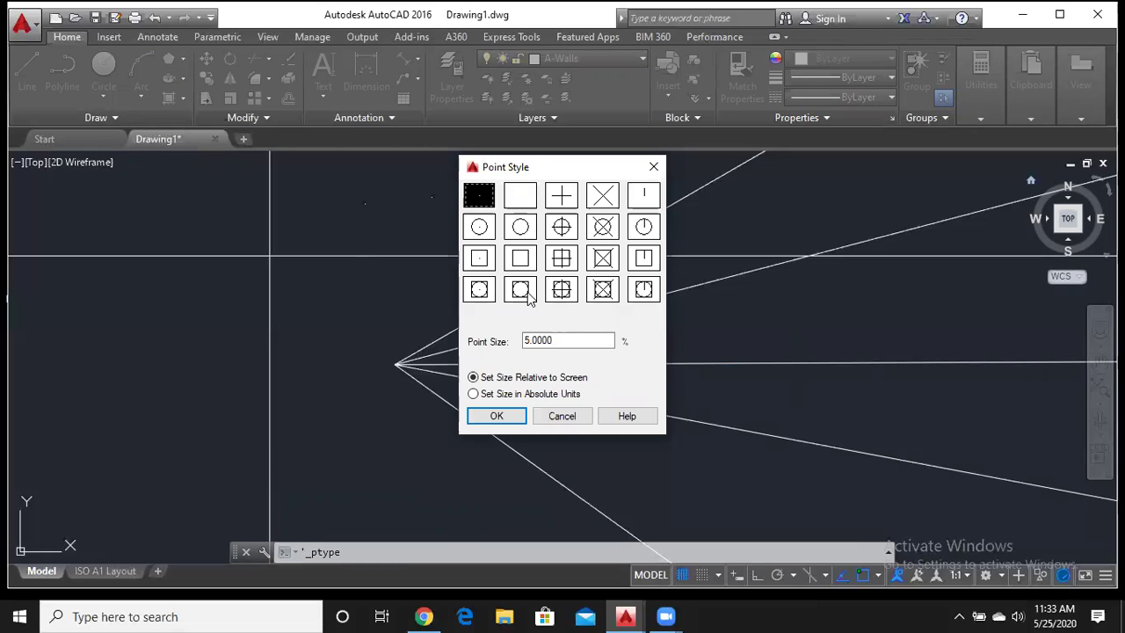
{"action": "left_click", "coordinate": [644, 289]}
{"action": "left_click", "coordinate": [497, 416]}
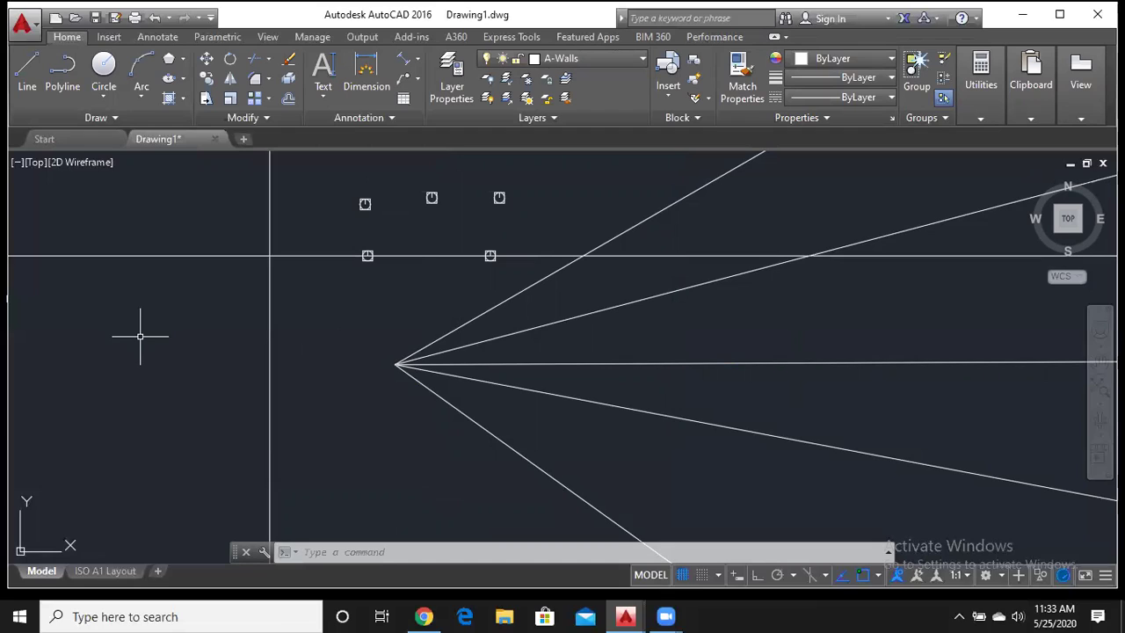
Select all construction lines, rays and points with a crossing window and delete them
{"action": "left_click", "coordinate": [125, 112]}
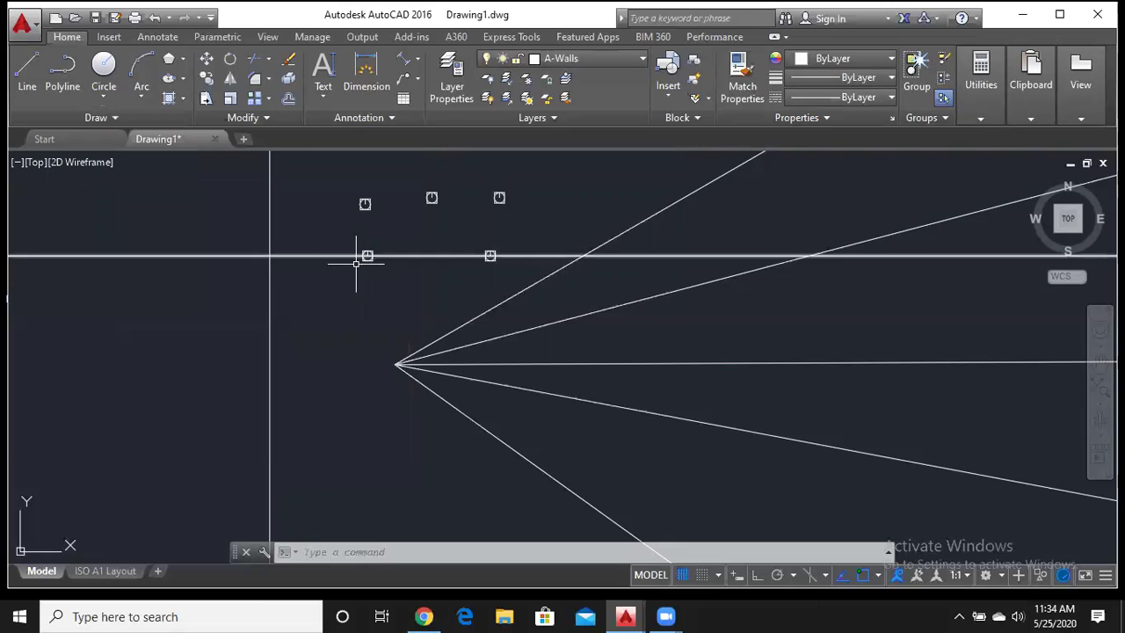
{"action": "scroll", "coordinate": [373, 301], "scroll_direction": "down", "scroll_amount": 4}
{"action": "middle_click_drag", "start_coordinate": [729, 264], "coordinate": [553, 318]}
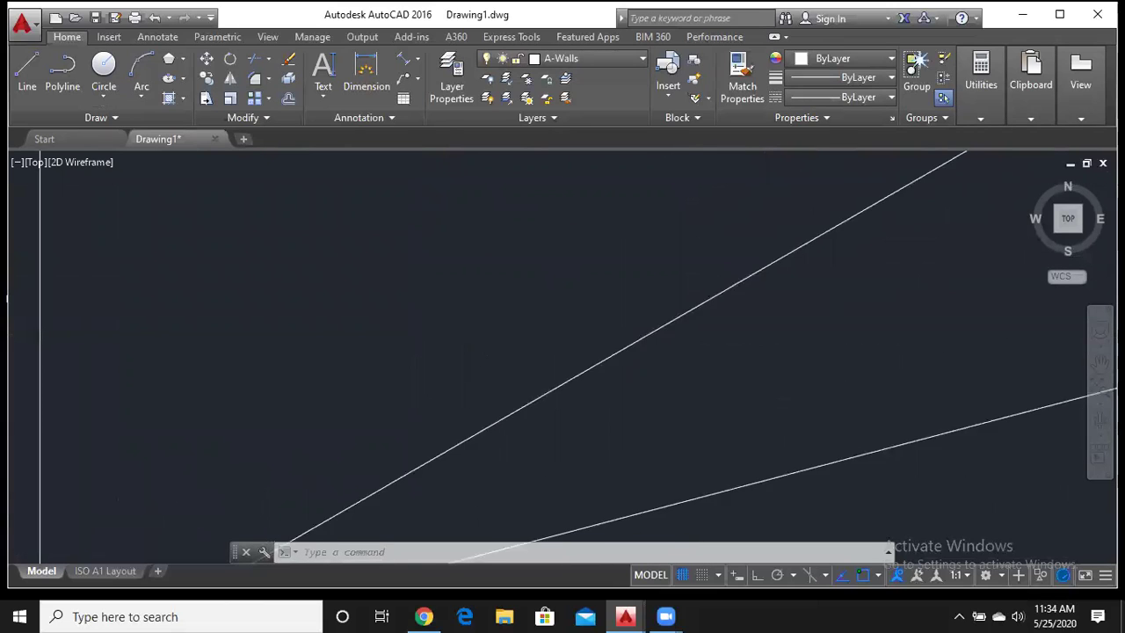
{"action": "left_click", "coordinate": [436, 488]}
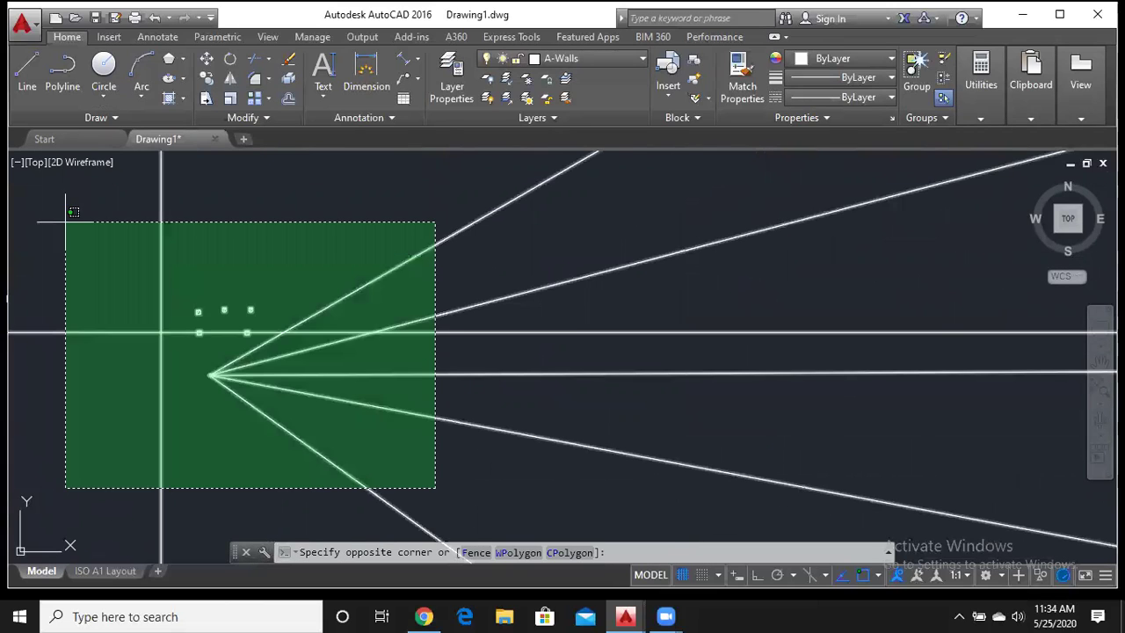
{"action": "left_click", "coordinate": [65, 222]}
{"action": "key", "text": "Delete"}
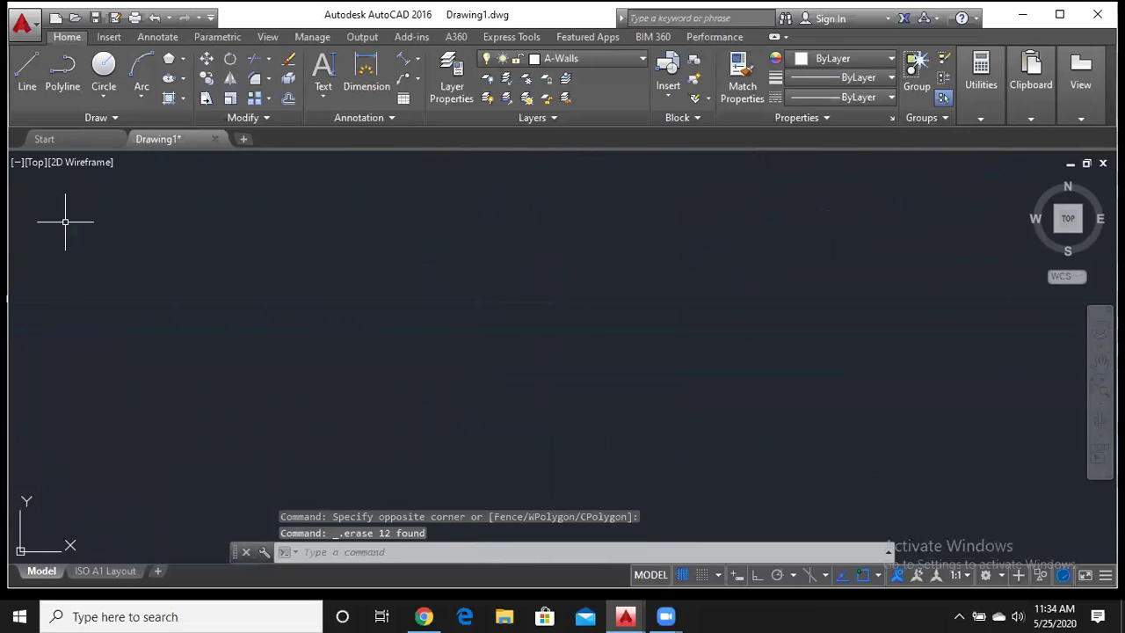
Draw a 100-unit horizontal line with Ortho on, starting left of centre
{"action": "left_click", "coordinate": [22, 77]}
{"action": "left_click", "coordinate": [216, 360]}
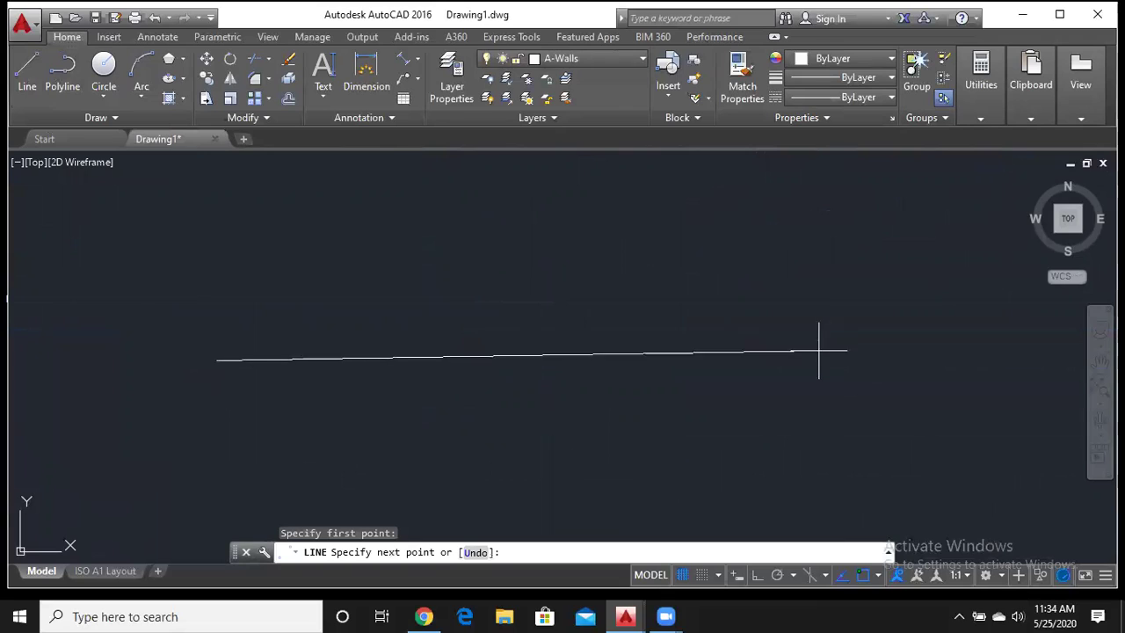
{"action": "left_click", "coordinate": [759, 579]}
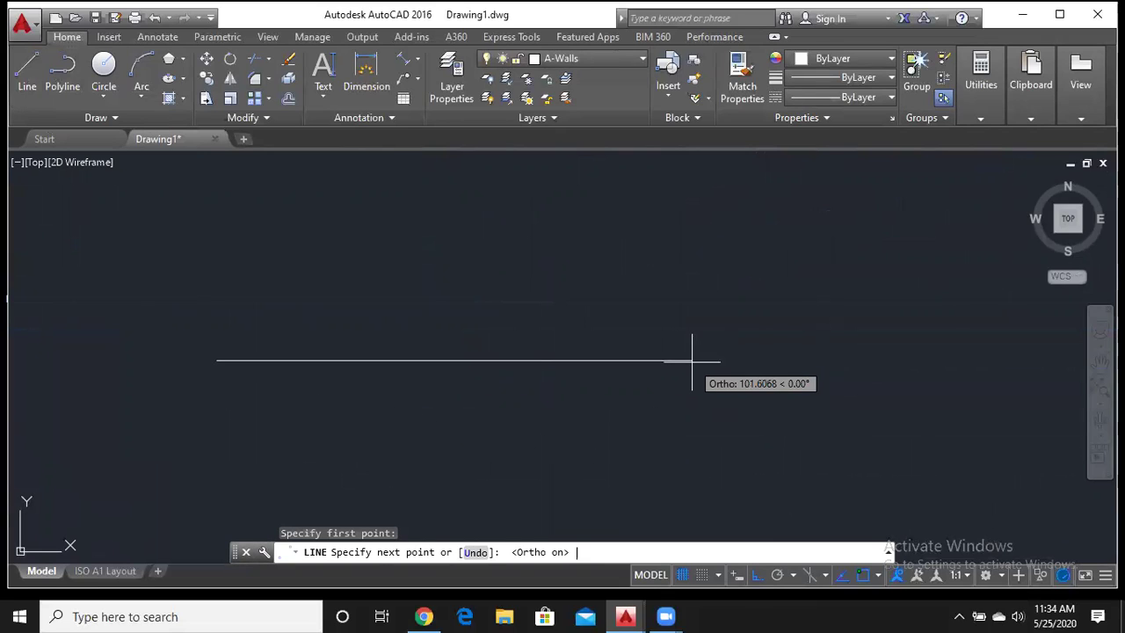
{"action": "type", "text": "100"}
{"action": "key", "text": "Return"}
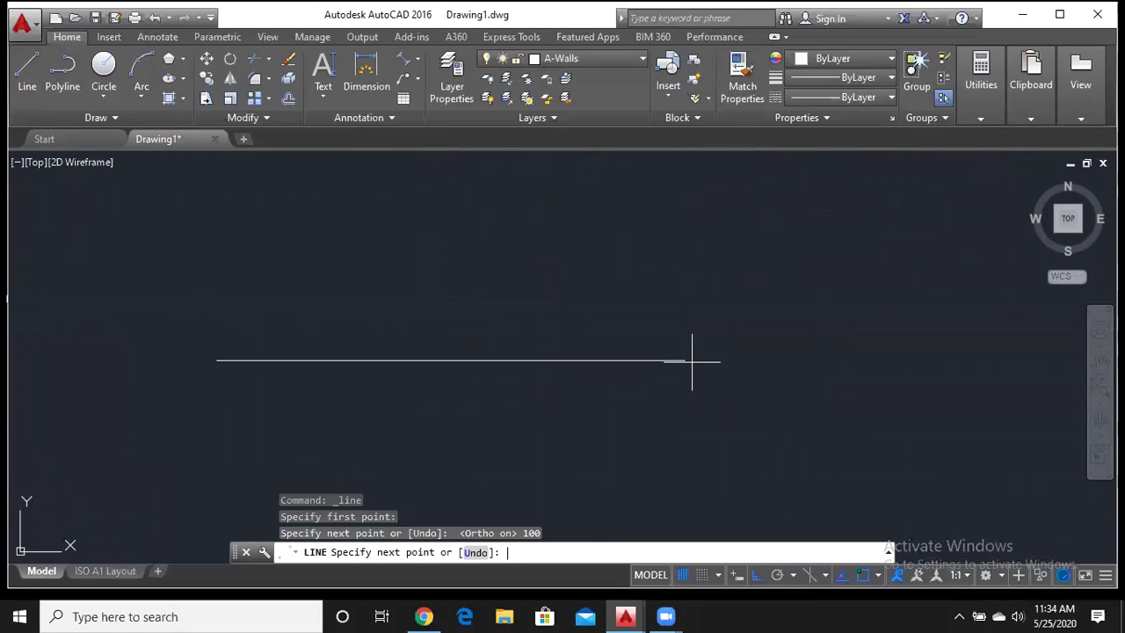
{"action": "key", "text": "Return"}
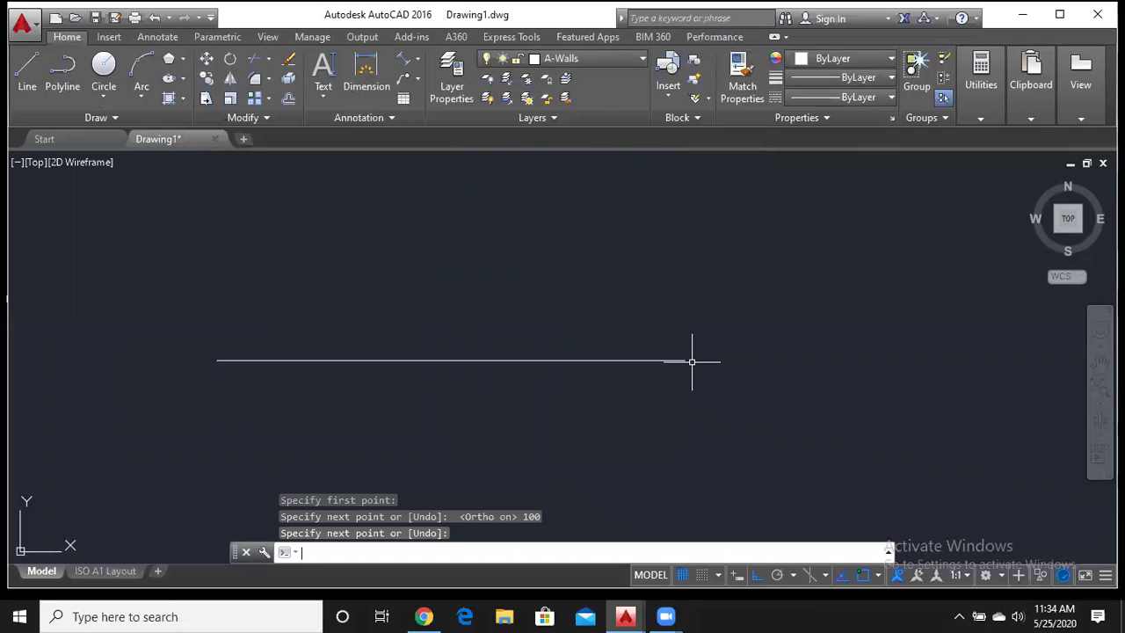
Divide the line into 10 equal segments with DIV
{"action": "type", "text": "d"}
{"action": "type", "text": "iv"}
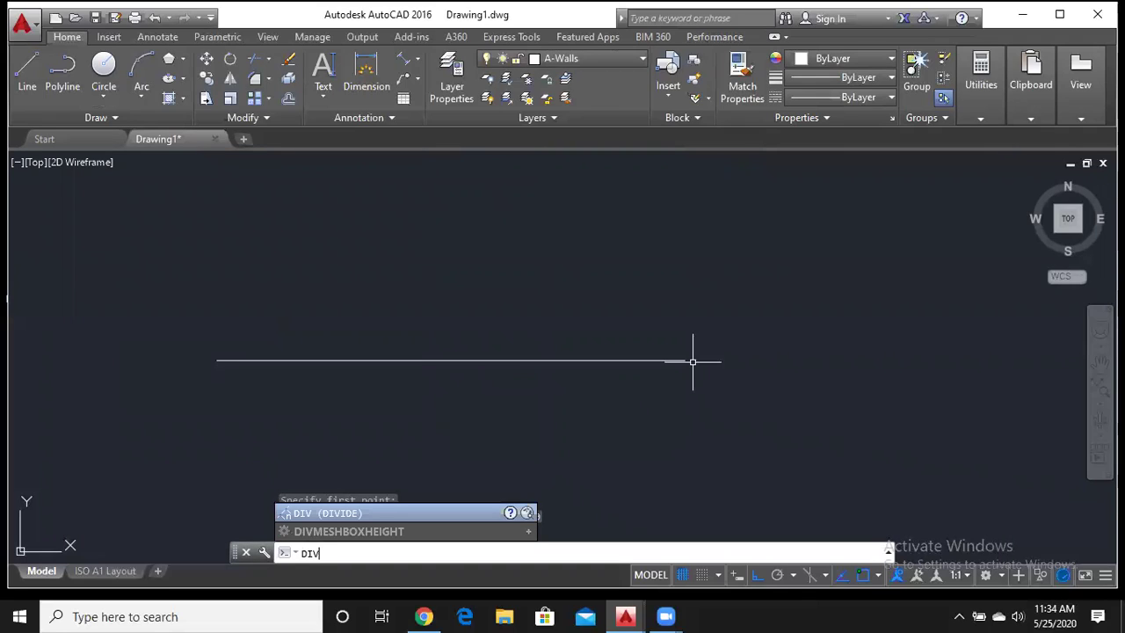
{"action": "key", "text": "Return"}
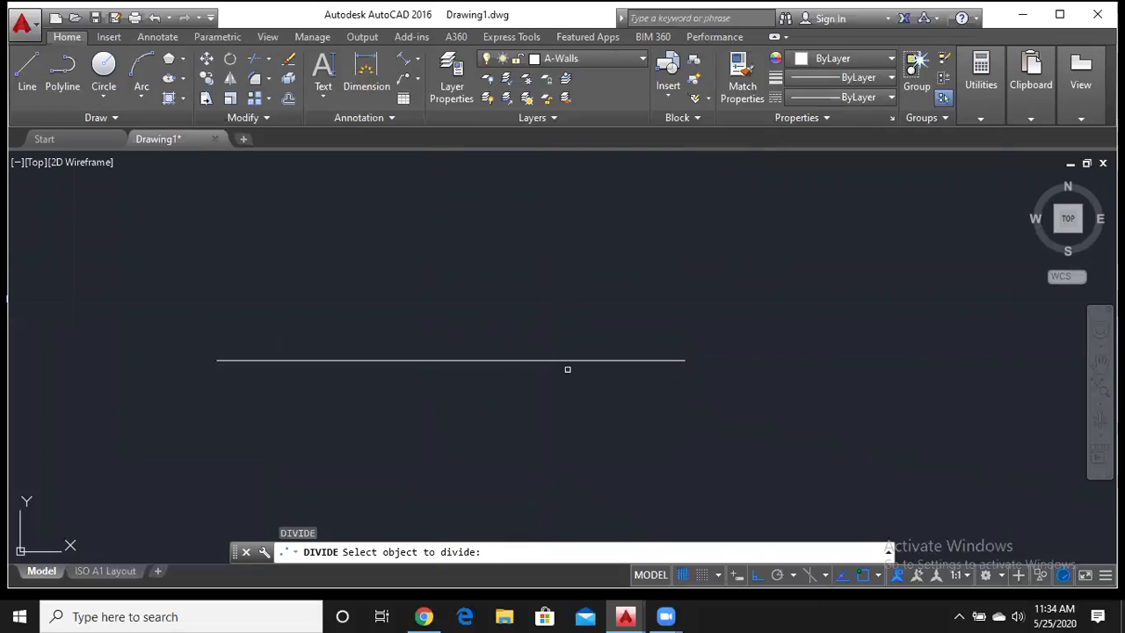
{"action": "left_click", "coordinate": [568, 360]}
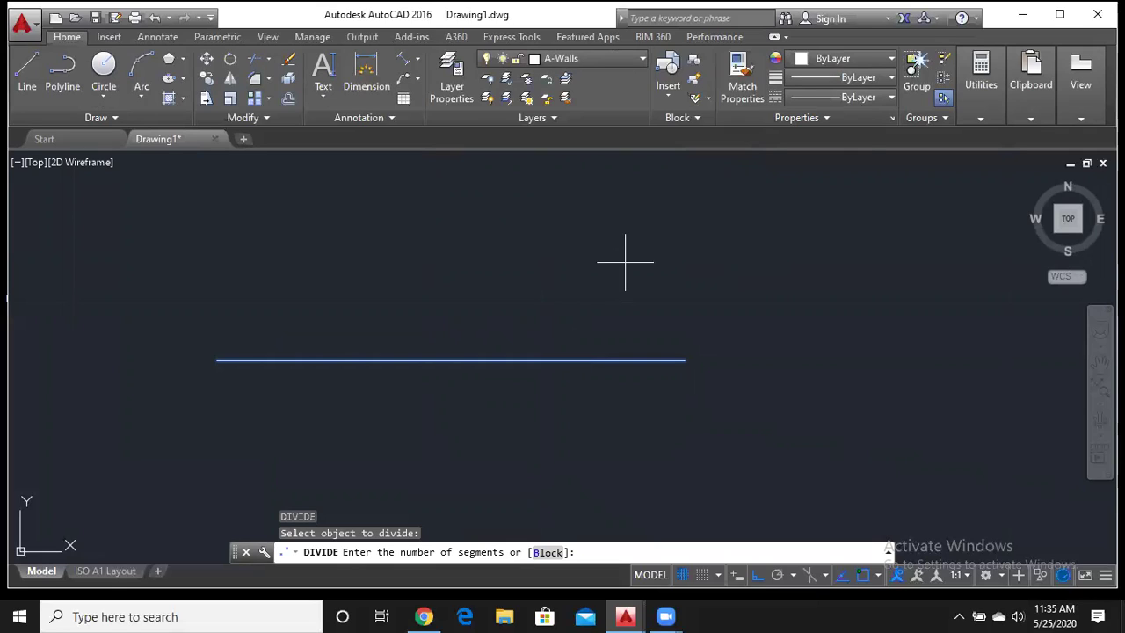
{"action": "type", "text": "10"}
{"action": "key", "text": "Return"}
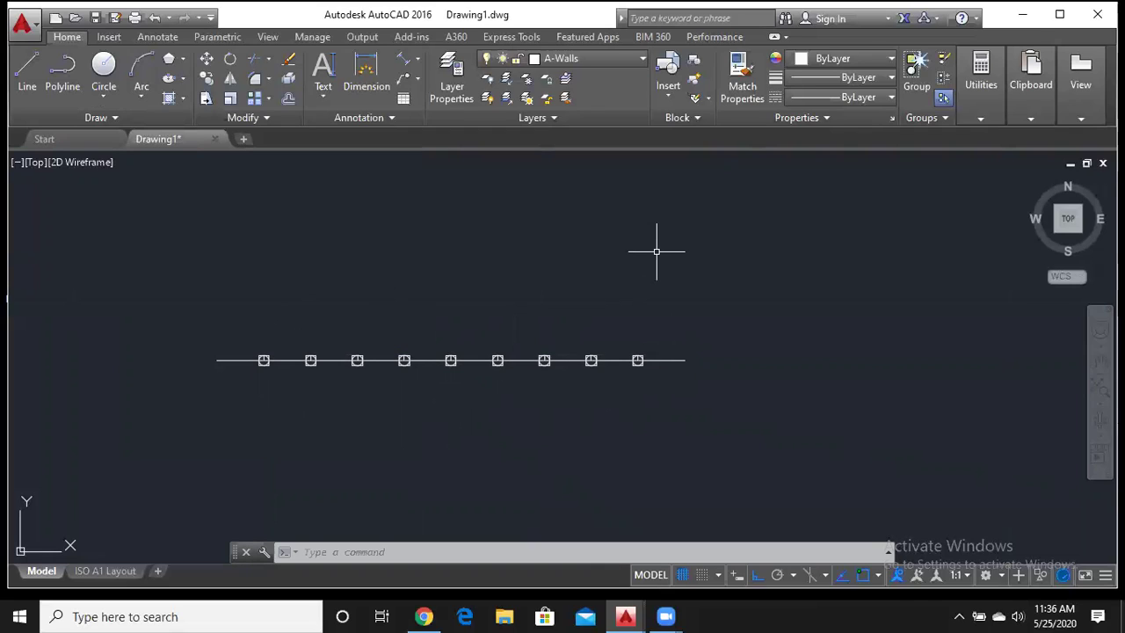
Zoom in on the divided line and expand the Draw panel slide-out
{"action": "scroll", "coordinate": [485, 418], "scroll_direction": "up", "scroll_amount": 2}
{"action": "middle_click_drag", "start_coordinate": [486, 415], "coordinate": [555, 326]}
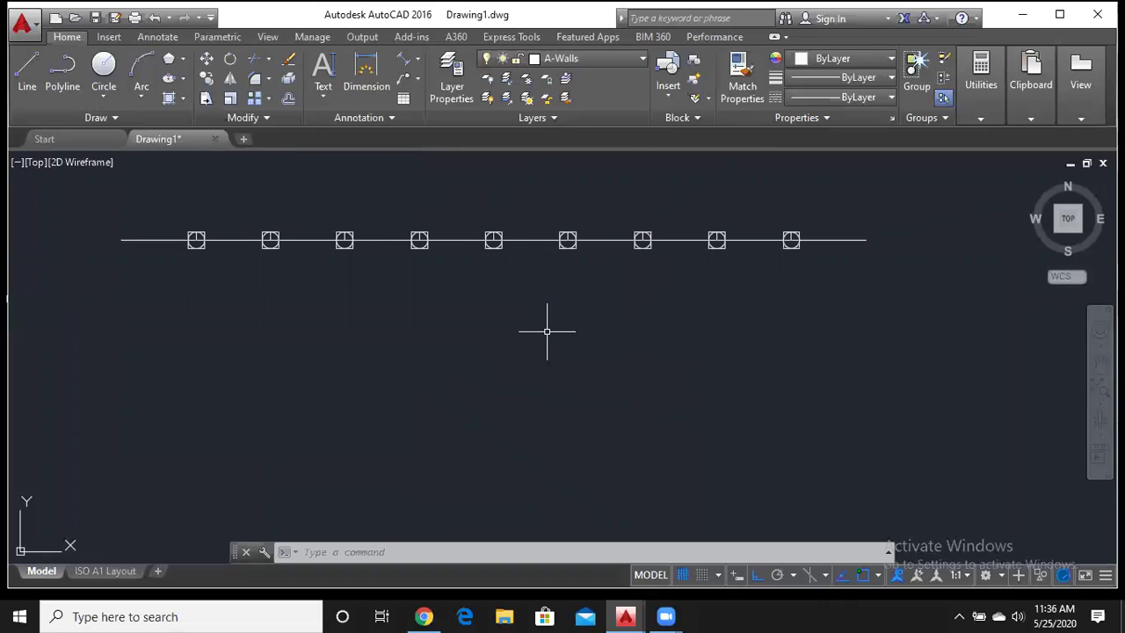
{"action": "left_click", "coordinate": [120, 115]}
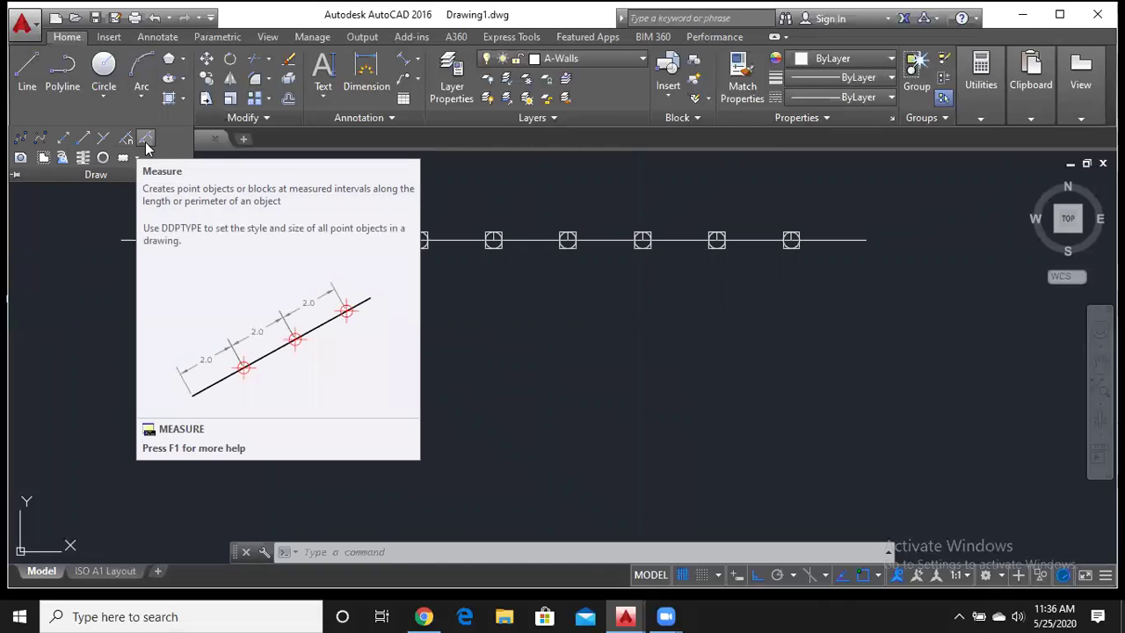
Draw a second 100-unit horizontal line starting below the divided line
{"action": "left_click", "coordinate": [27, 70]}
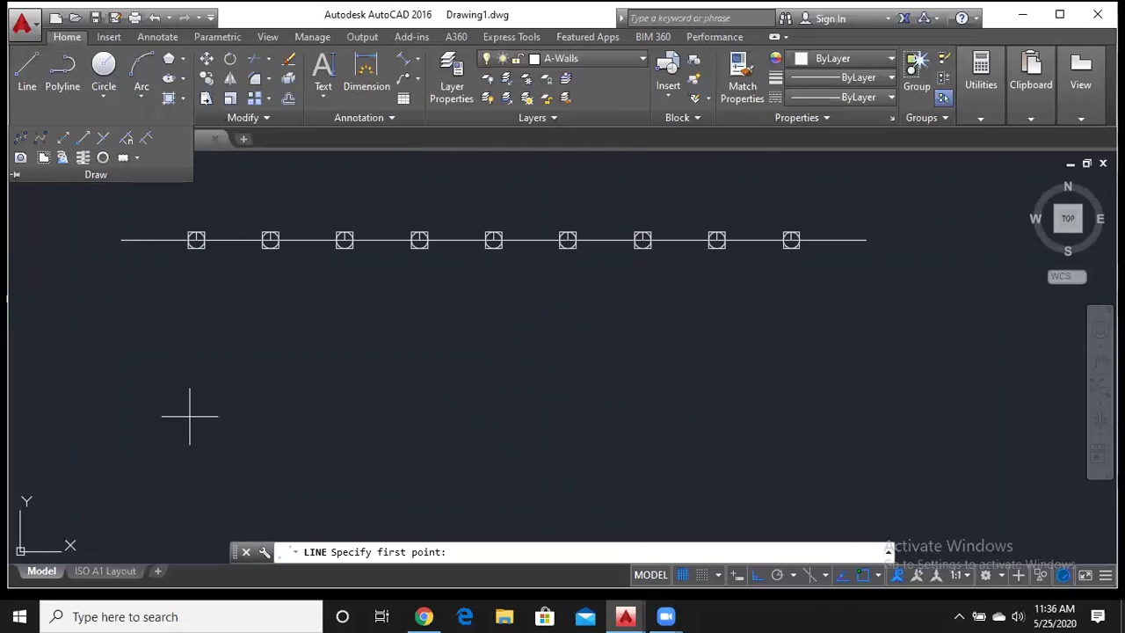
{"action": "left_click", "coordinate": [150, 401]}
{"action": "type", "text": "100"}
{"action": "key", "text": "Return"}
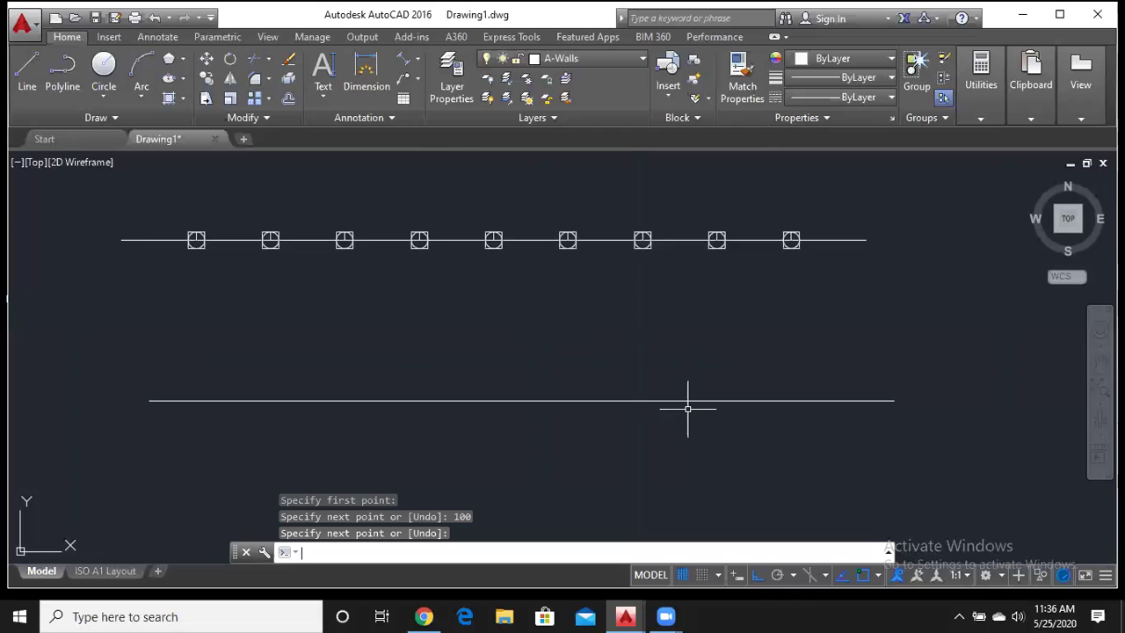
{"action": "key", "text": "Return"}
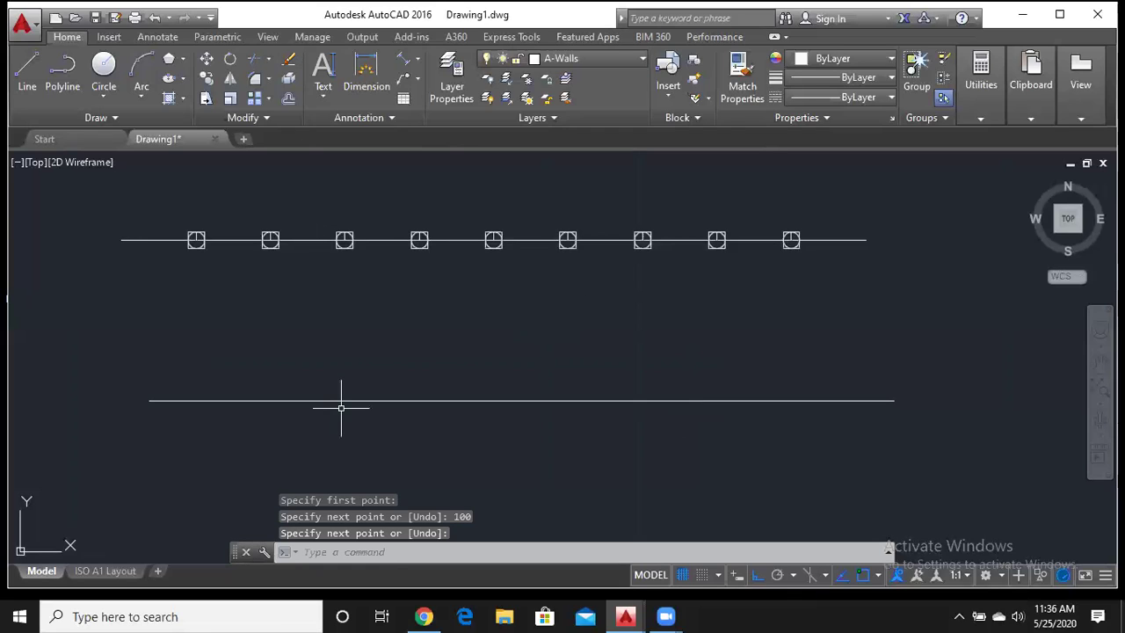
{"action": "type", "text": "mME"}
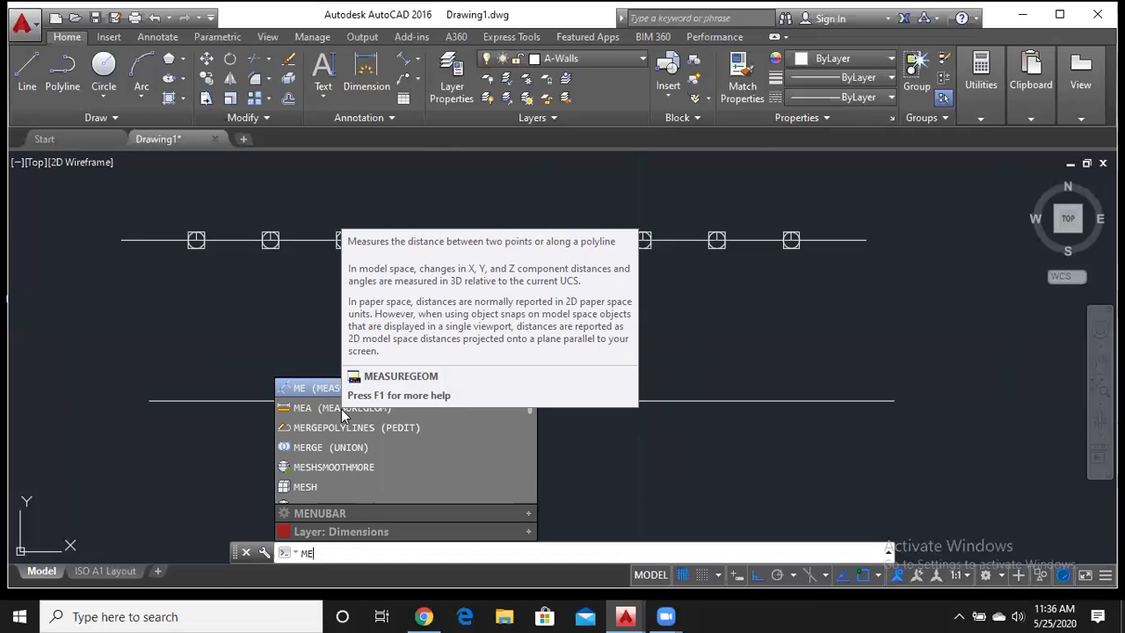
Use MEASURE to place point markers every 23 units along the lower line
{"action": "key", "text": "Return"}
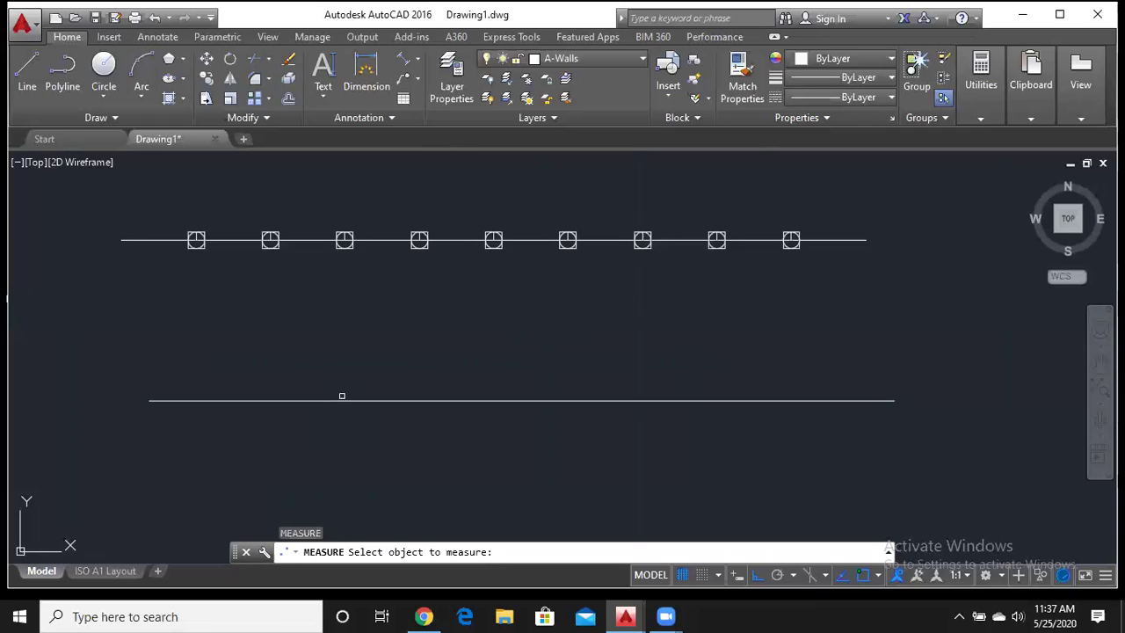
{"action": "left_click", "coordinate": [342, 401]}
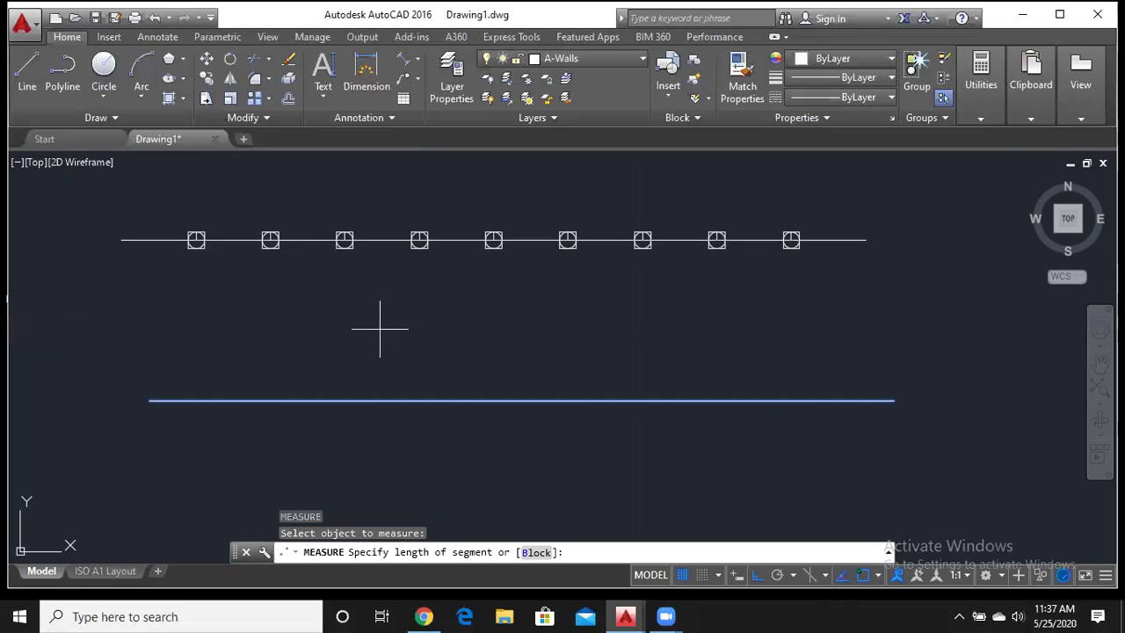
{"action": "type", "text": "23"}
{"action": "key", "text": "Return"}
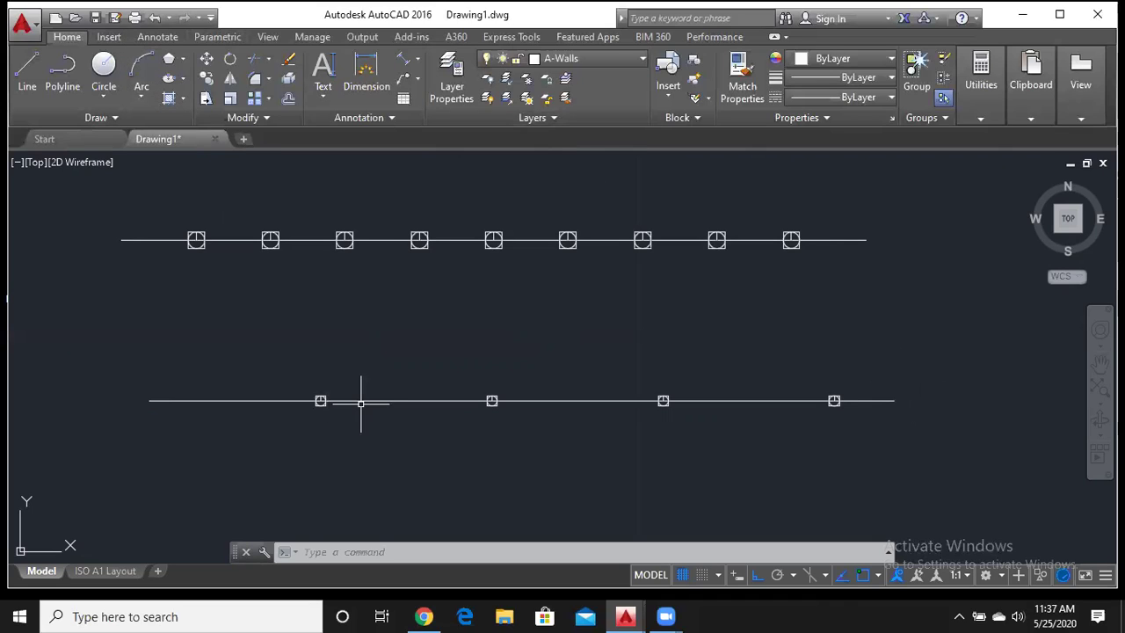
Draw a vertical line from the lower line's first measured point up to just below the top line
{"action": "middle_click_drag", "start_coordinate": [437, 335], "coordinate": [515, 519]}
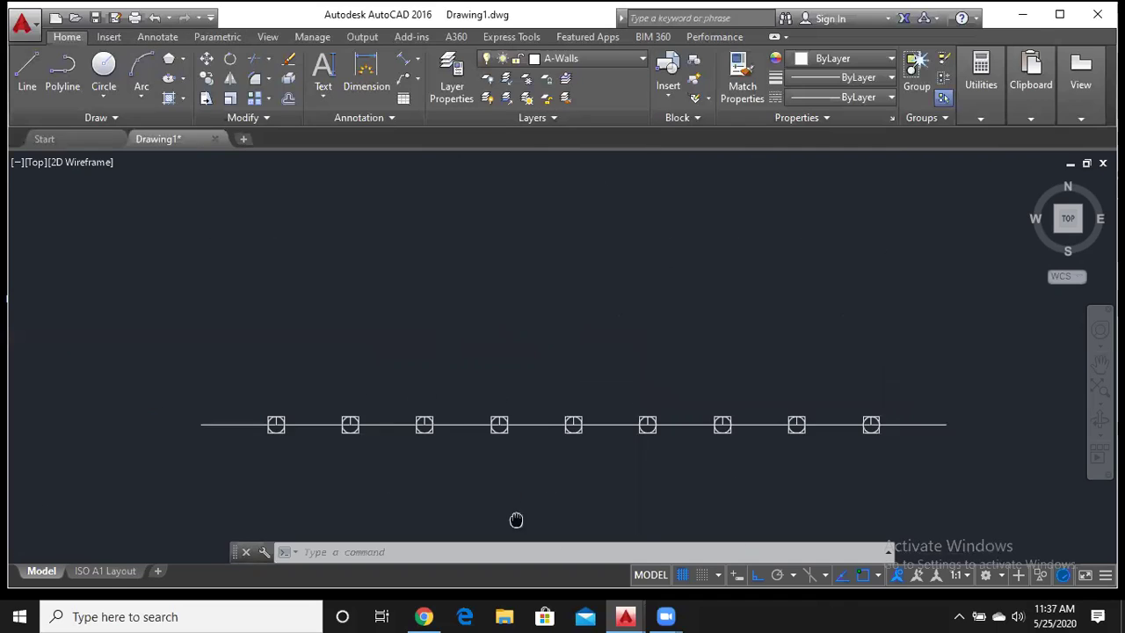
{"action": "scroll", "coordinate": [527, 316], "scroll_direction": "down", "scroll_amount": 3}
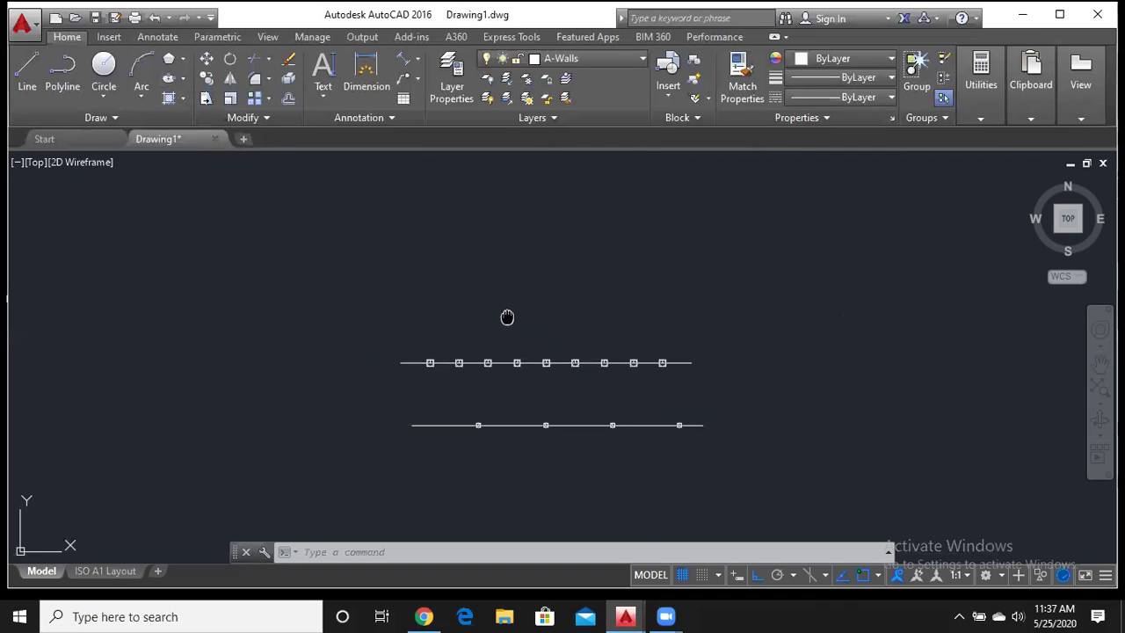
{"action": "middle_click_drag", "start_coordinate": [507, 317], "coordinate": [395, 319]}
{"action": "scroll", "coordinate": [429, 448], "scroll_direction": "up", "scroll_amount": 2}
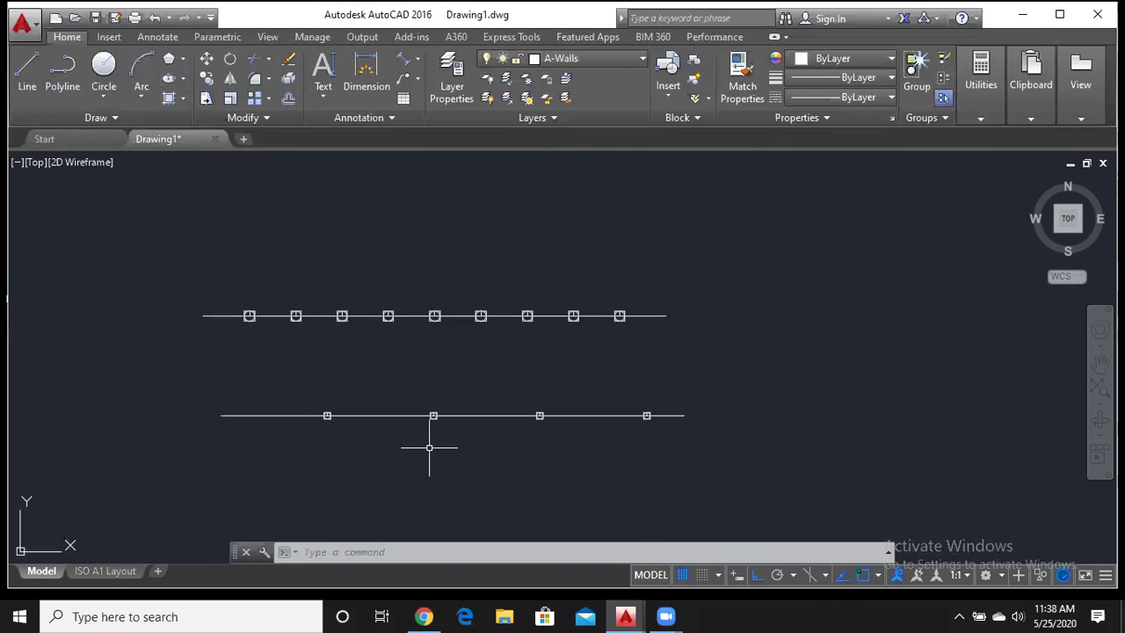
{"action": "scroll", "coordinate": [429, 447], "scroll_direction": "up", "scroll_amount": 2}
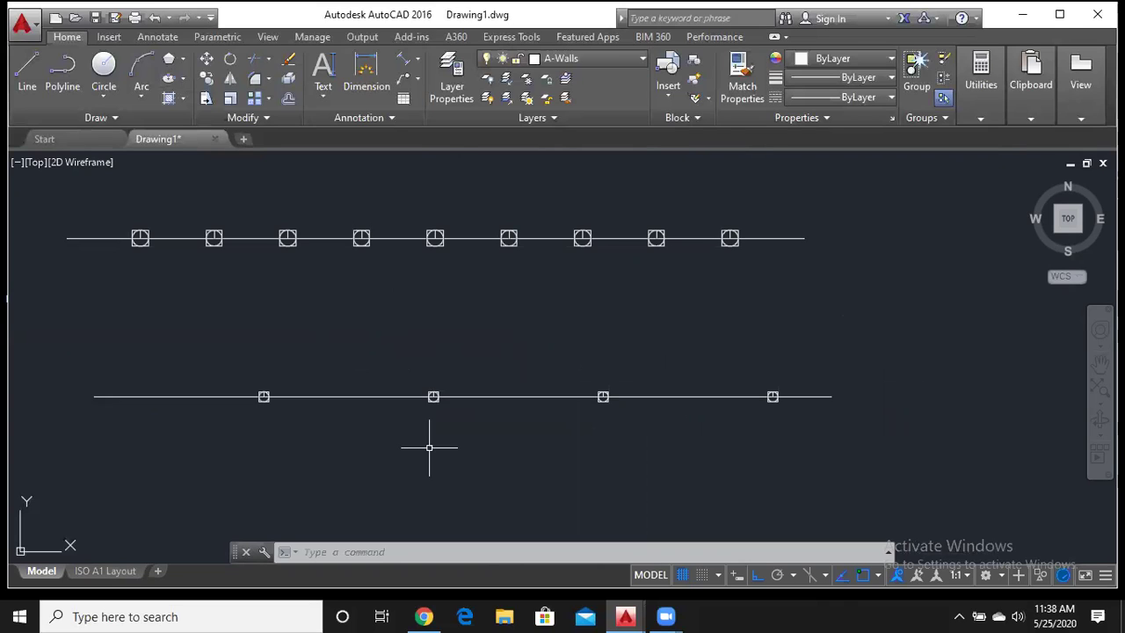
{"action": "left_click", "coordinate": [25, 79]}
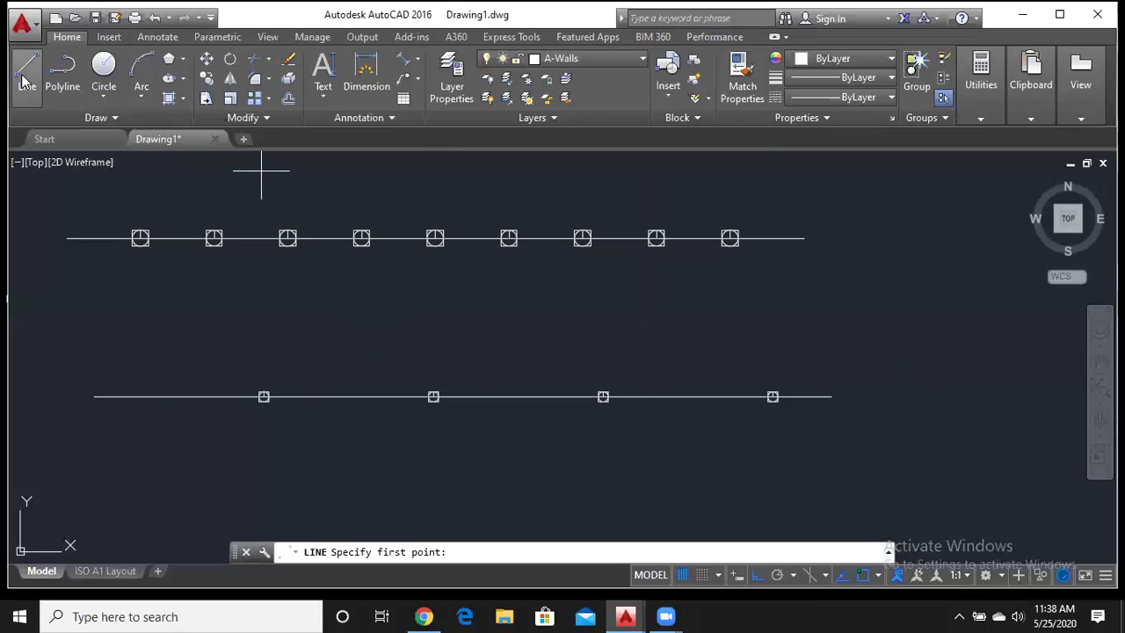
{"action": "left_click", "coordinate": [264, 397]}
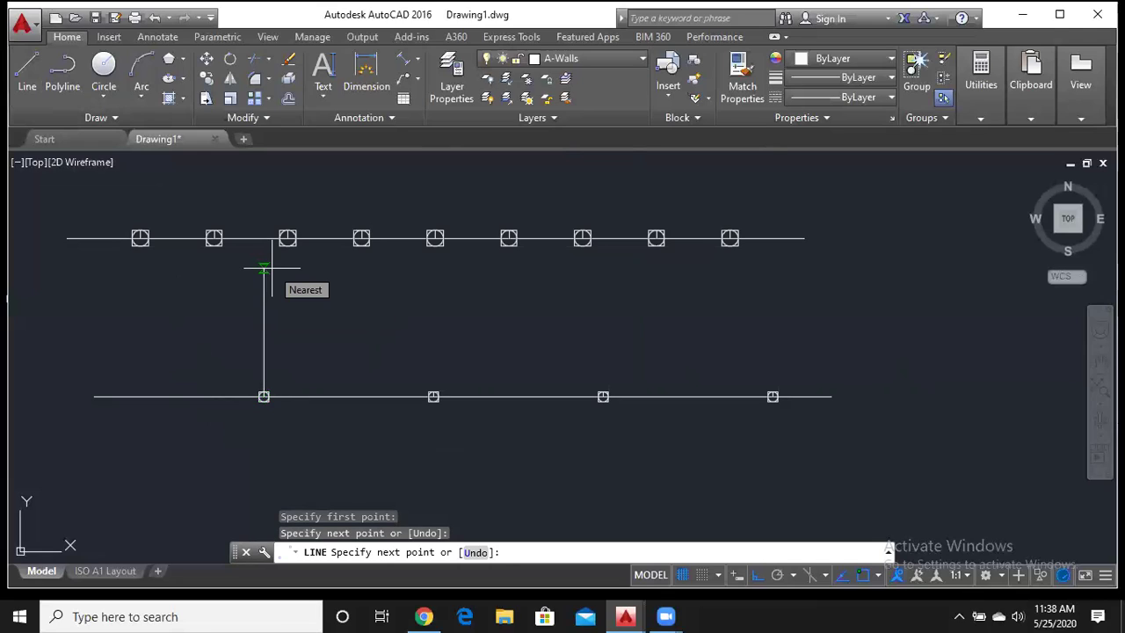
{"action": "left_click", "coordinate": [272, 269]}
{"action": "key", "text": "Return"}
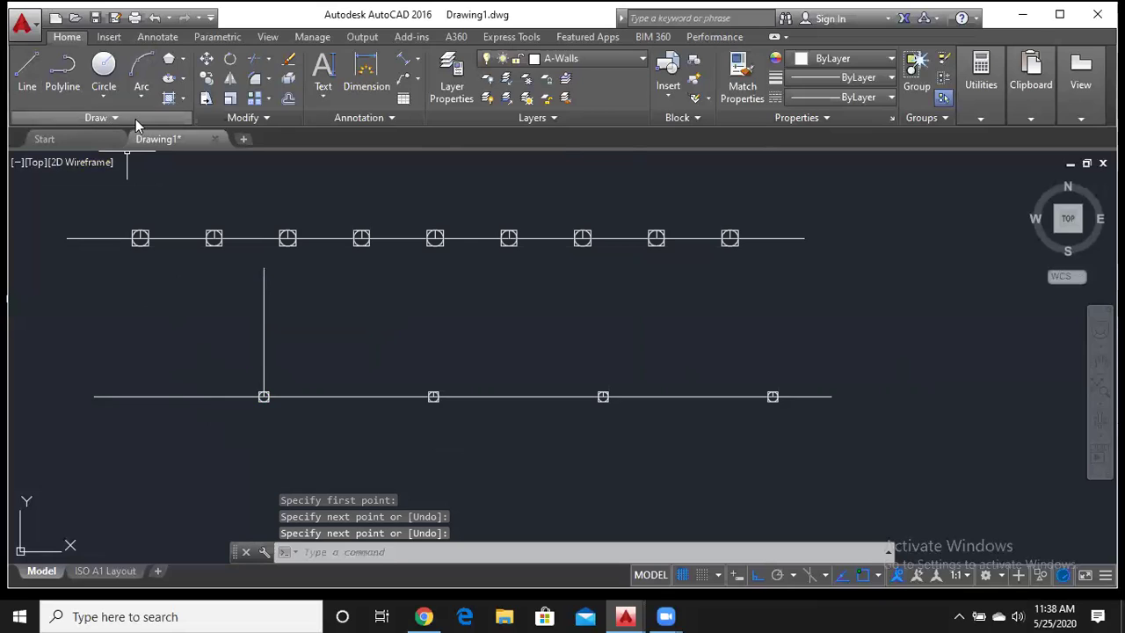
{"action": "scroll", "coordinate": [446, 314], "scroll_direction": "down", "scroll_amount": 1}
{"action": "middle_click_drag", "start_coordinate": [446, 314], "coordinate": [290, 430]}
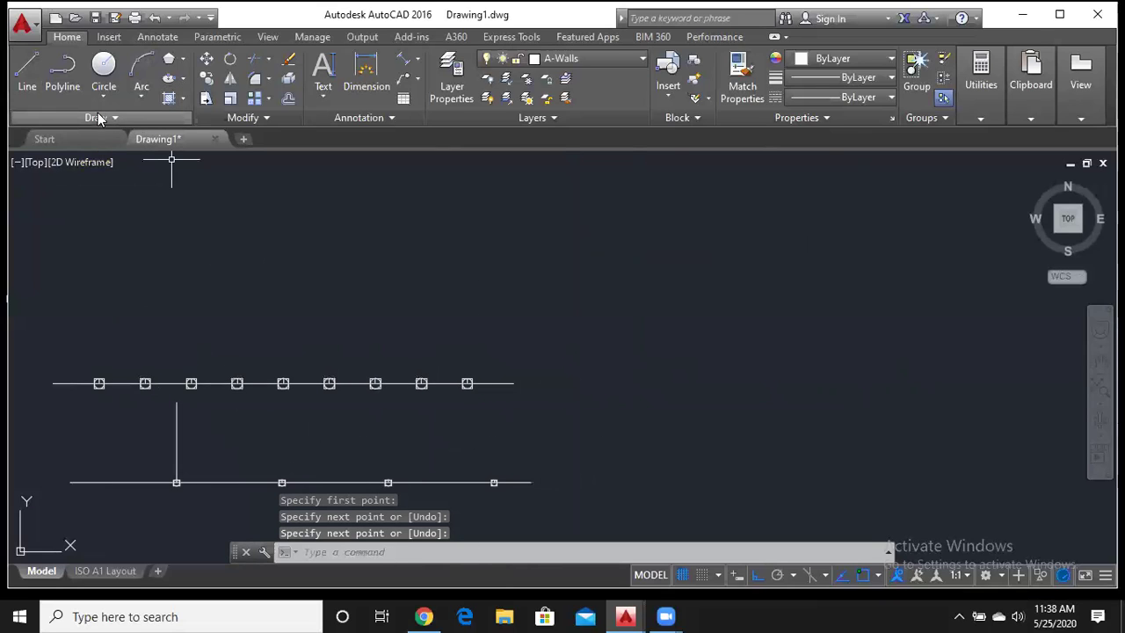
Draw a closed four-line rectangular box to the right of the two lines
{"action": "left_click", "coordinate": [34, 59]}
{"action": "left_click", "coordinate": [752, 220]}
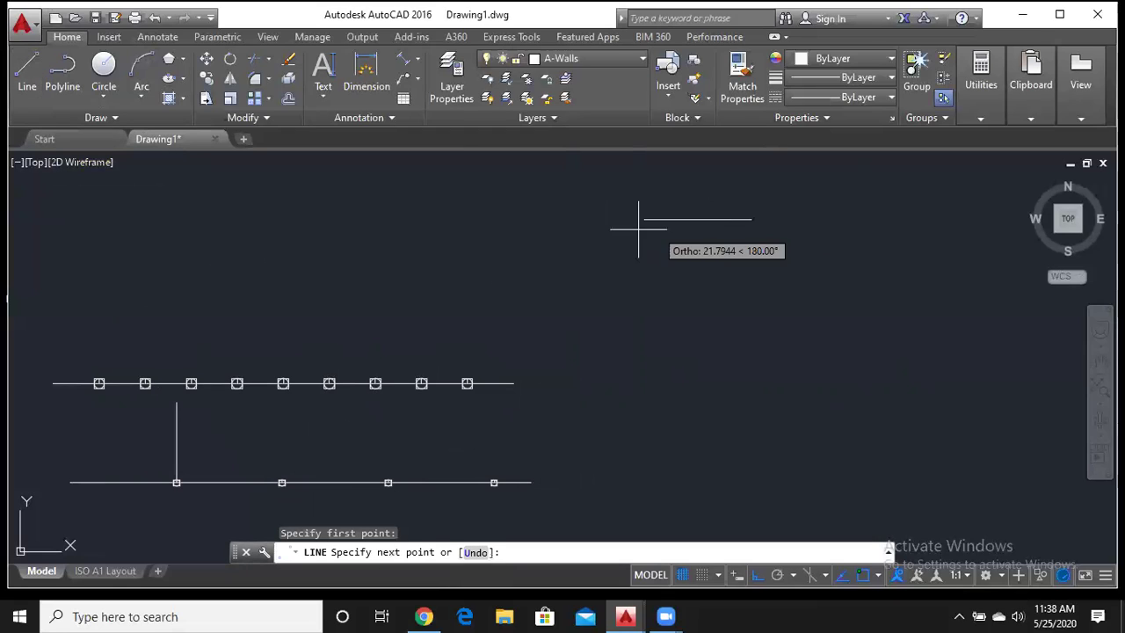
{"action": "left_click", "coordinate": [566, 220]}
{"action": "left_click", "coordinate": [566, 312]}
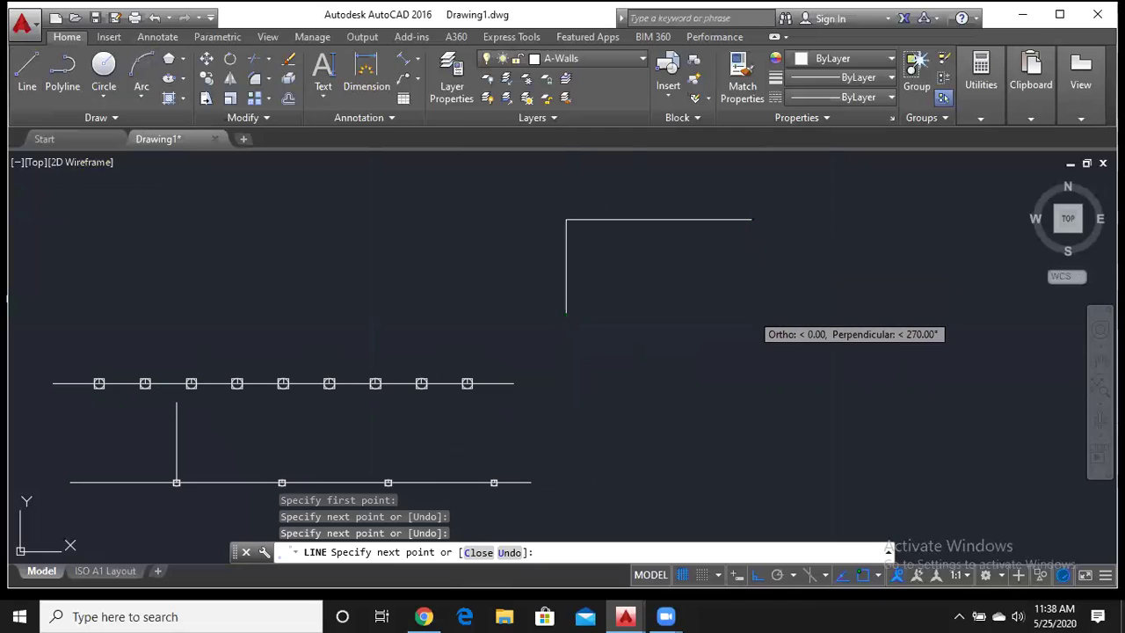
{"action": "left_click", "coordinate": [752, 312]}
{"action": "left_click", "coordinate": [751, 220]}
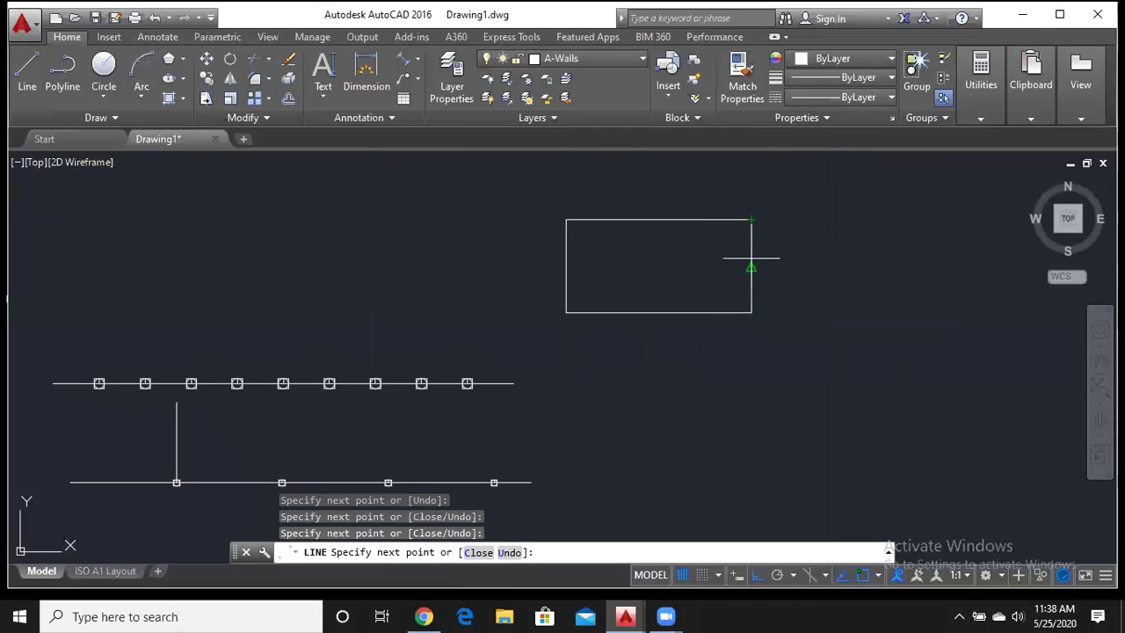
{"action": "key", "text": "Return"}
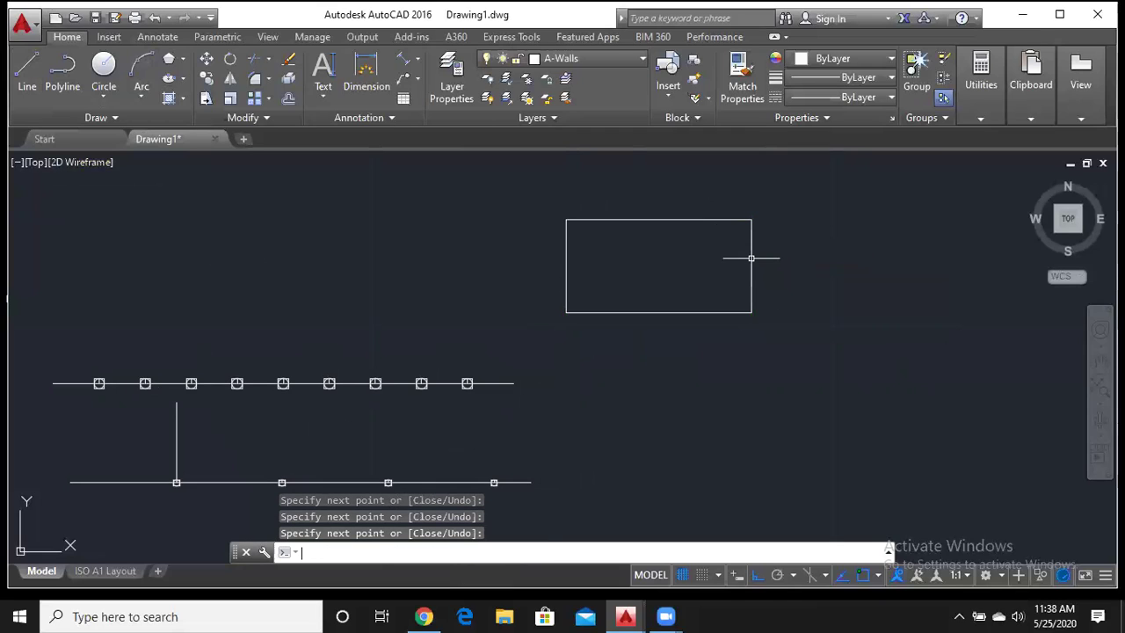
Draw an inverted-L corner: a horizontal segment, then a vertical one going down
{"action": "key", "text": "Return"}
{"action": "key", "text": "Return"}
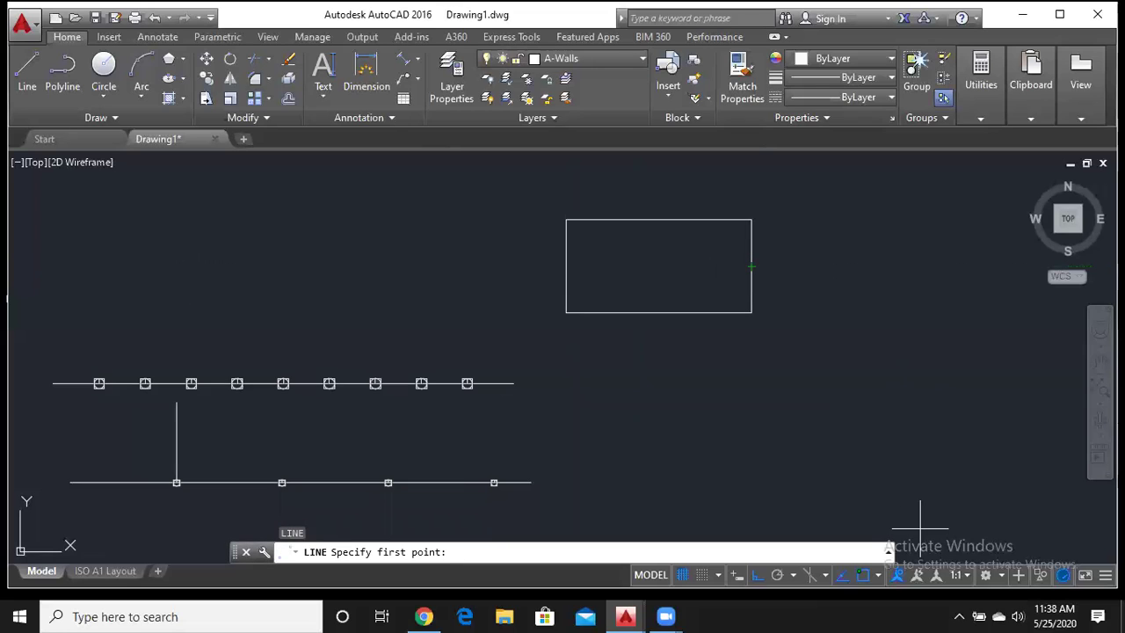
{"action": "middle_click_drag", "start_coordinate": [873, 360], "coordinate": [748, 395]}
{"action": "left_click", "coordinate": [760, 304]}
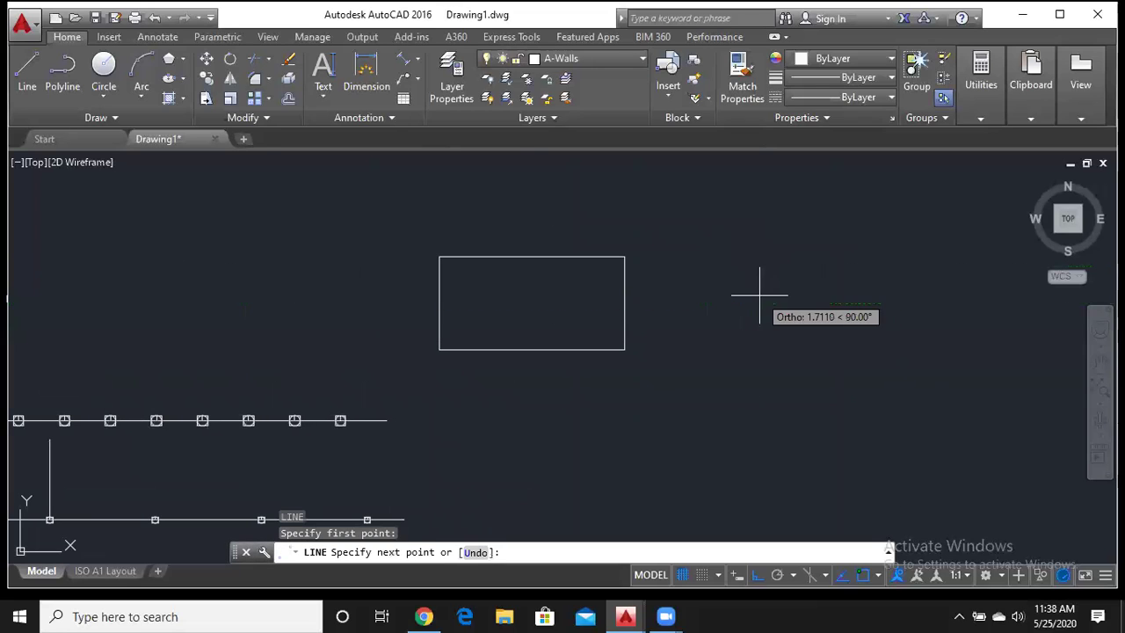
{"action": "left_click", "coordinate": [910, 304]}
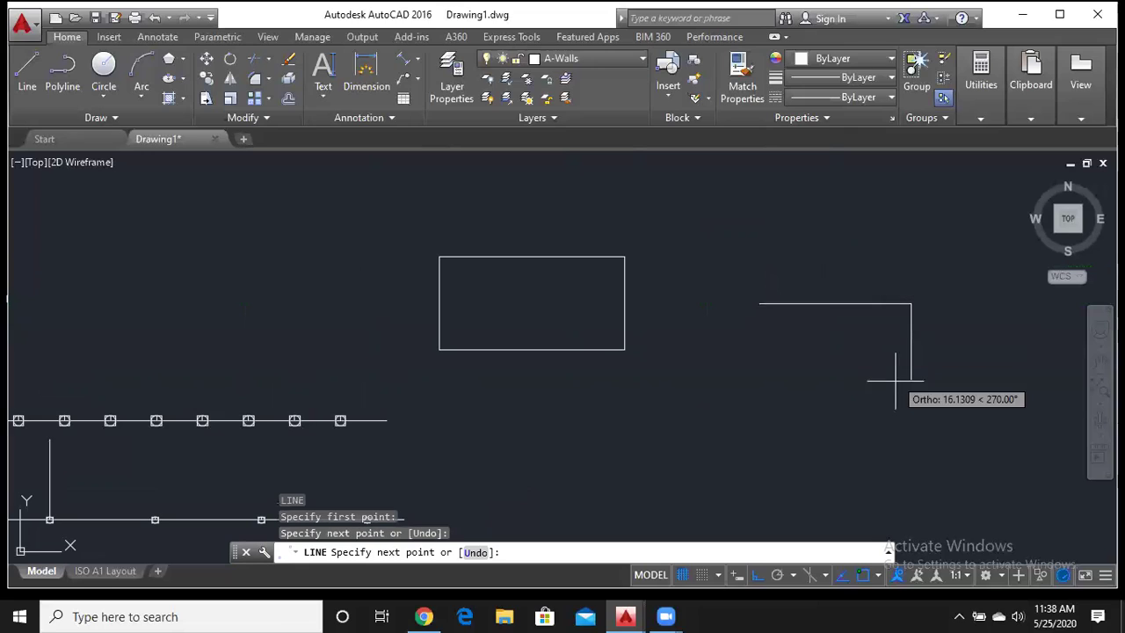
{"action": "left_click", "coordinate": [909, 466]}
{"action": "key", "text": "Return"}
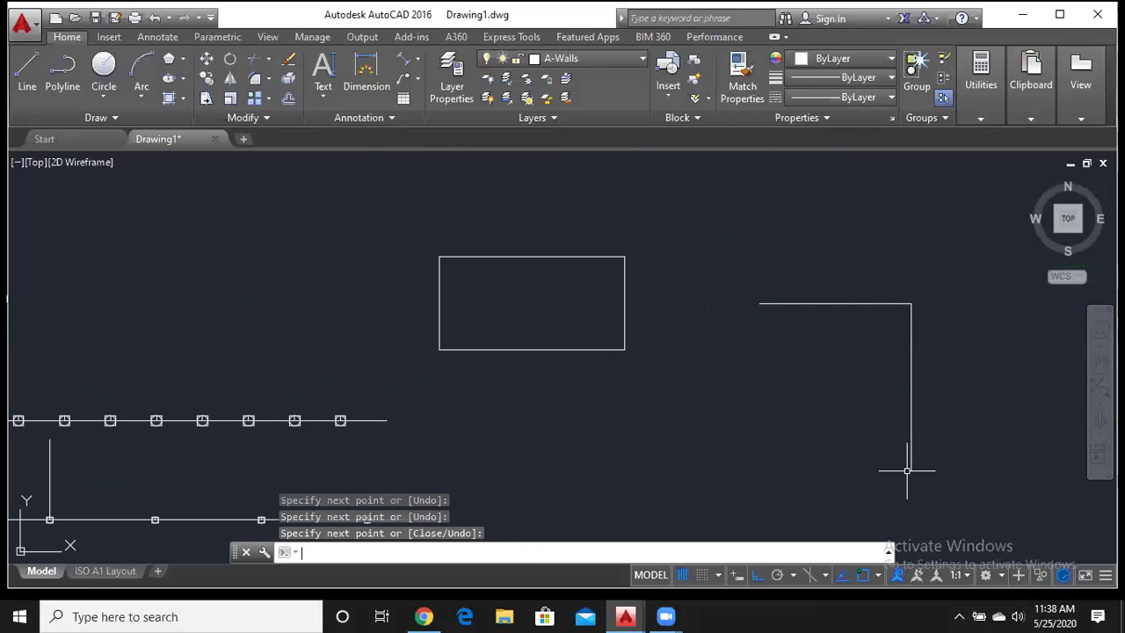
Draw a three-sided bracket with top, right and bottom segments, open on the left
{"action": "key", "text": "Return"}
{"action": "left_click", "coordinate": [659, 416]}
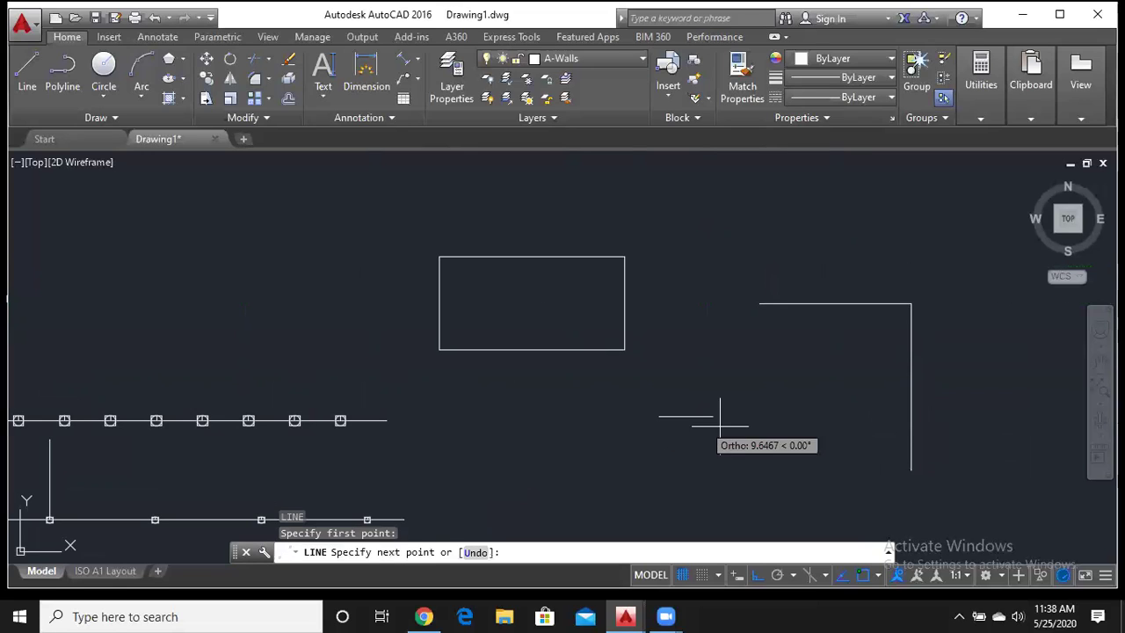
{"action": "left_click", "coordinate": [771, 416]}
{"action": "left_click", "coordinate": [770, 501]}
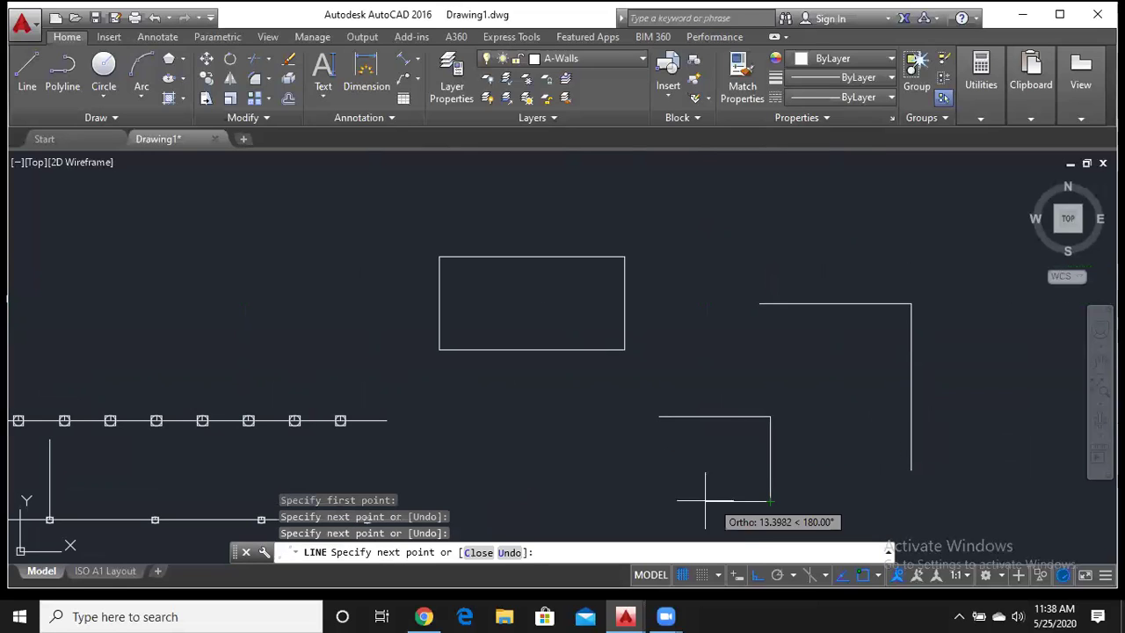
{"action": "left_click", "coordinate": [665, 502]}
{"action": "key", "text": "Return"}
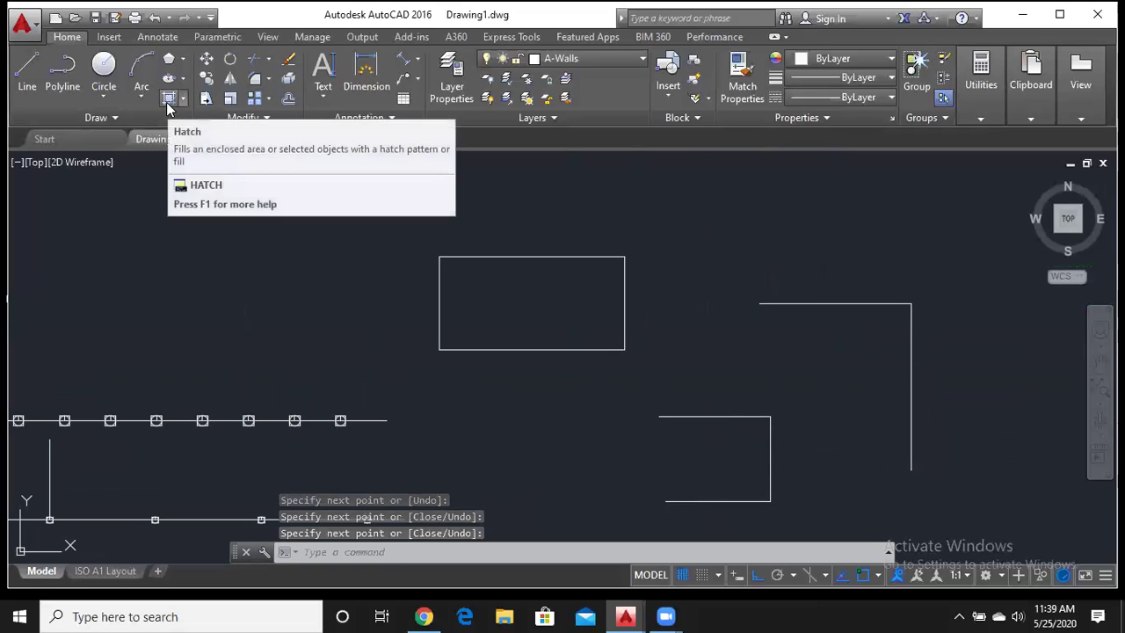
{"action": "mouse_move", "coordinate": [169, 98]}
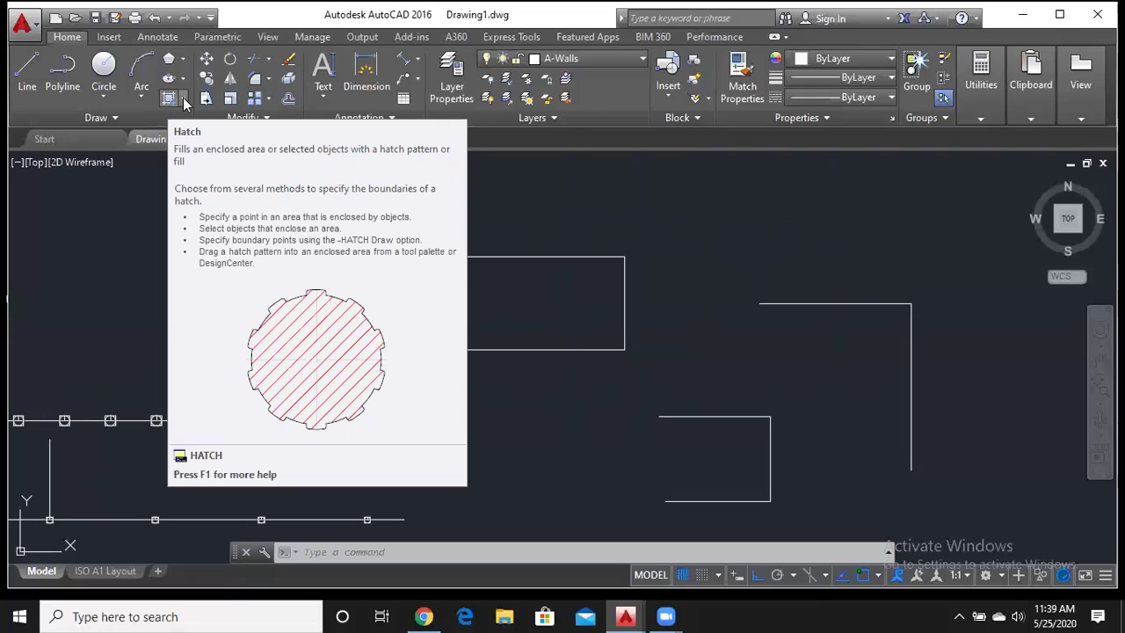
Start a hatch and browse the expanded Pattern gallery through all available patterns
{"action": "left_click", "coordinate": [167, 102]}
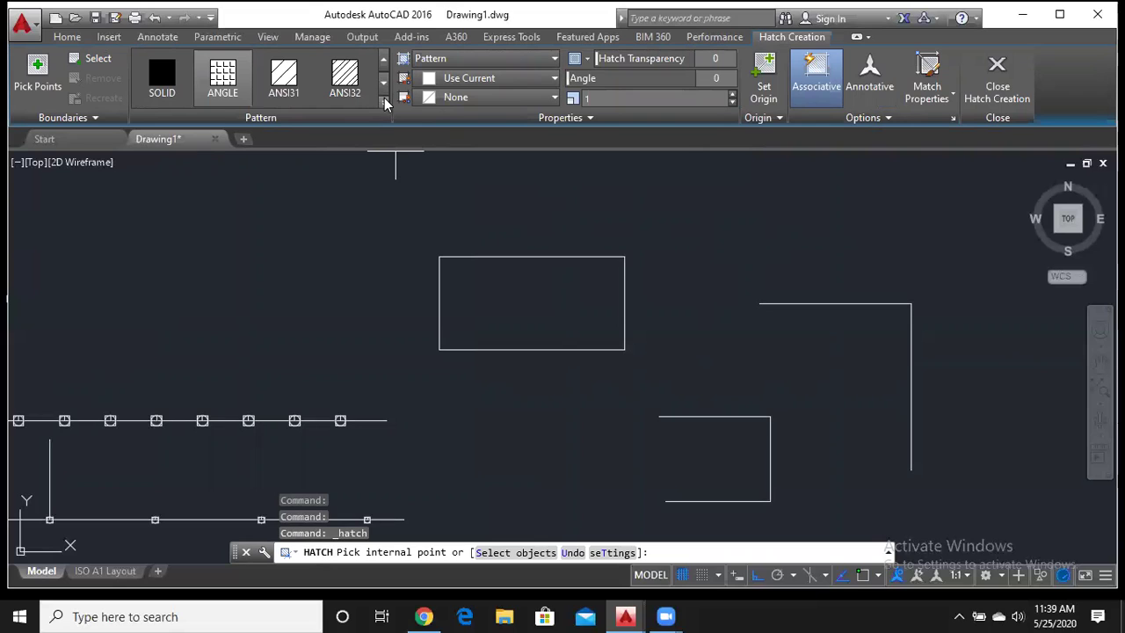
{"action": "left_click", "coordinate": [384, 105]}
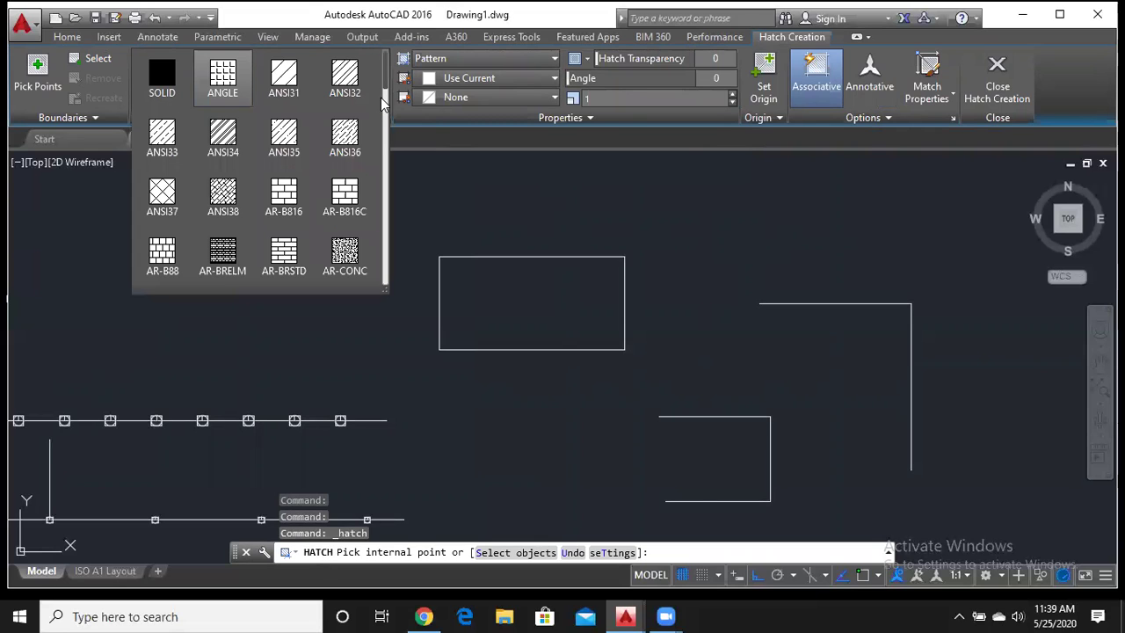
{"action": "scroll", "coordinate": [294, 108], "scroll_direction": "down", "scroll_amount": 2}
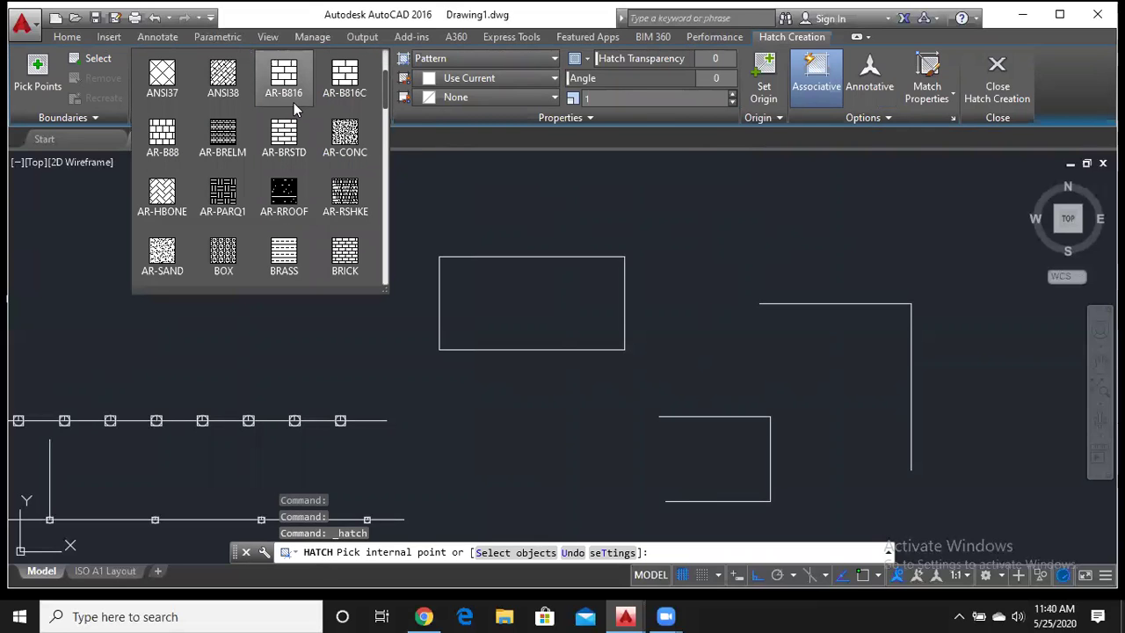
{"action": "scroll", "coordinate": [293, 104], "scroll_direction": "down", "scroll_amount": 2}
{"action": "scroll", "coordinate": [294, 103], "scroll_direction": "down", "scroll_amount": 5}
{"action": "scroll", "coordinate": [293, 104], "scroll_direction": "down", "scroll_amount": 2}
{"action": "scroll", "coordinate": [295, 108], "scroll_direction": "down", "scroll_amount": 5}
{"action": "scroll", "coordinate": [295, 108], "scroll_direction": "down", "scroll_amount": 4}
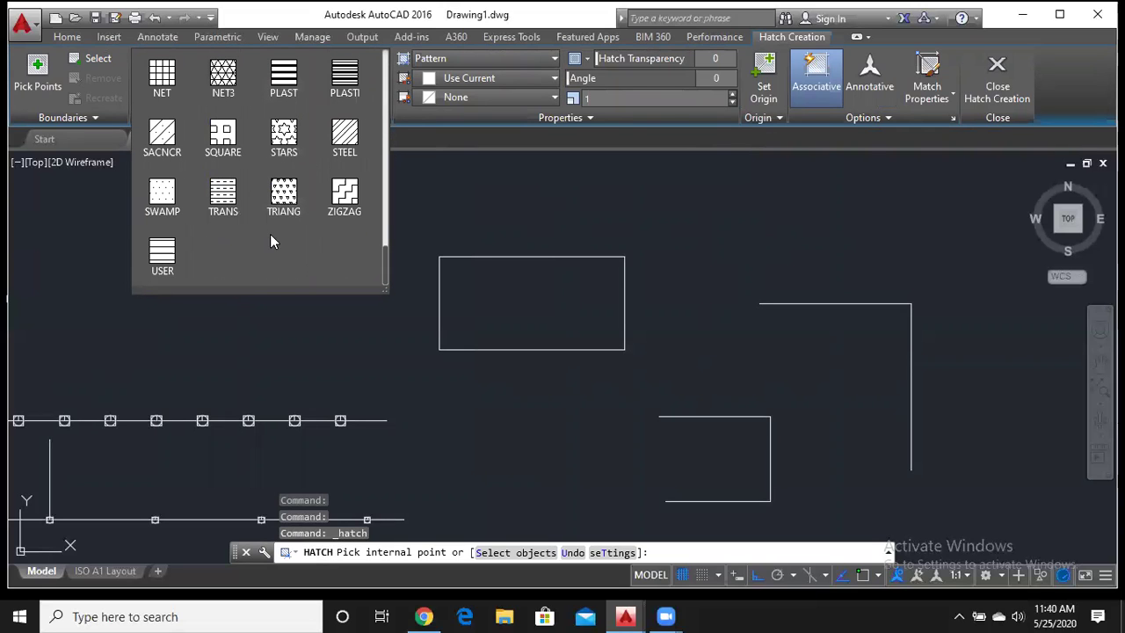
{"action": "scroll", "coordinate": [270, 234], "scroll_direction": "up", "scroll_amount": 1}
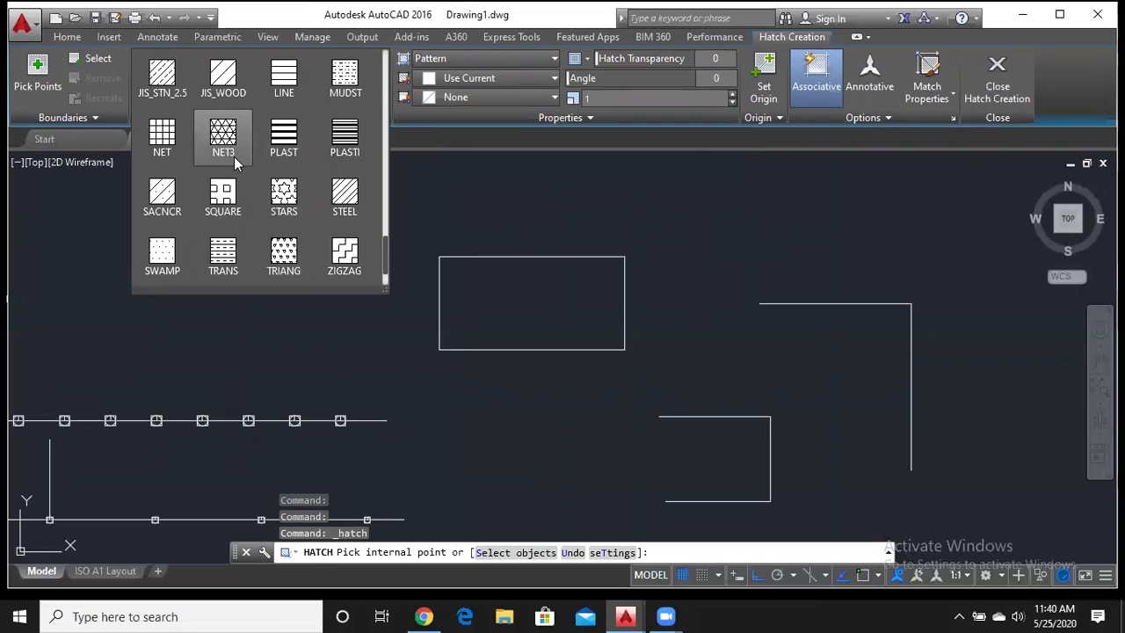
{"action": "scroll", "coordinate": [285, 138], "scroll_direction": "up", "scroll_amount": 1}
{"action": "scroll", "coordinate": [288, 134], "scroll_direction": "up", "scroll_amount": 1}
{"action": "scroll", "coordinate": [288, 134], "scroll_direction": "up", "scroll_amount": 1}
{"action": "scroll", "coordinate": [288, 134], "scroll_direction": "up", "scroll_amount": 1}
{"action": "scroll", "coordinate": [288, 134], "scroll_direction": "up", "scroll_amount": 1}
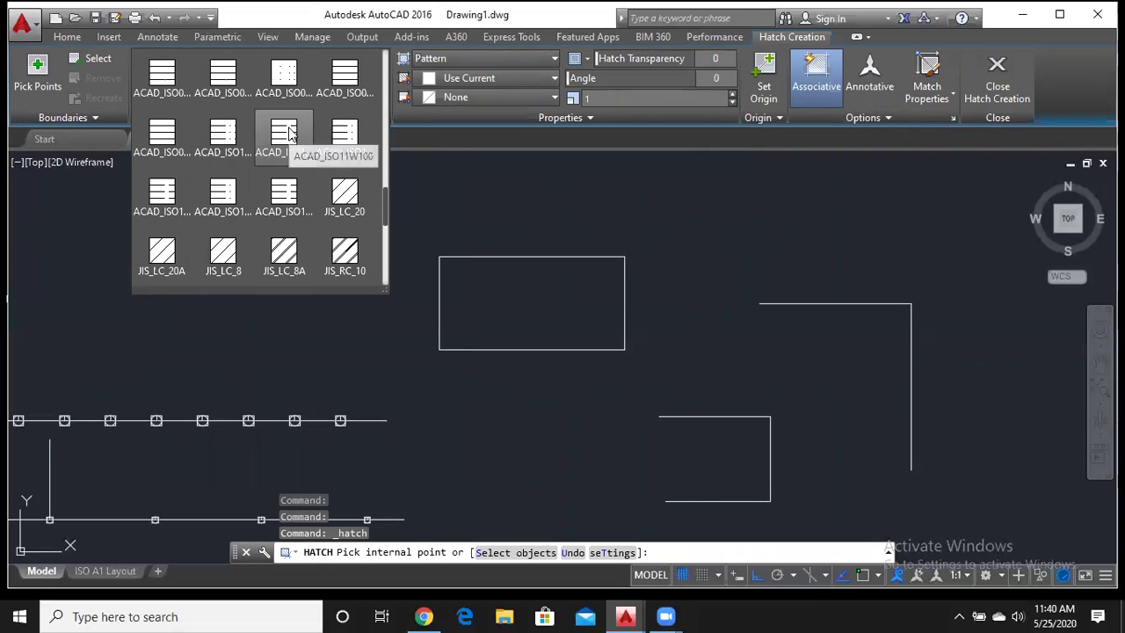
{"action": "scroll", "coordinate": [289, 134], "scroll_direction": "up", "scroll_amount": 1}
{"action": "scroll", "coordinate": [288, 132], "scroll_direction": "up", "scroll_amount": 1}
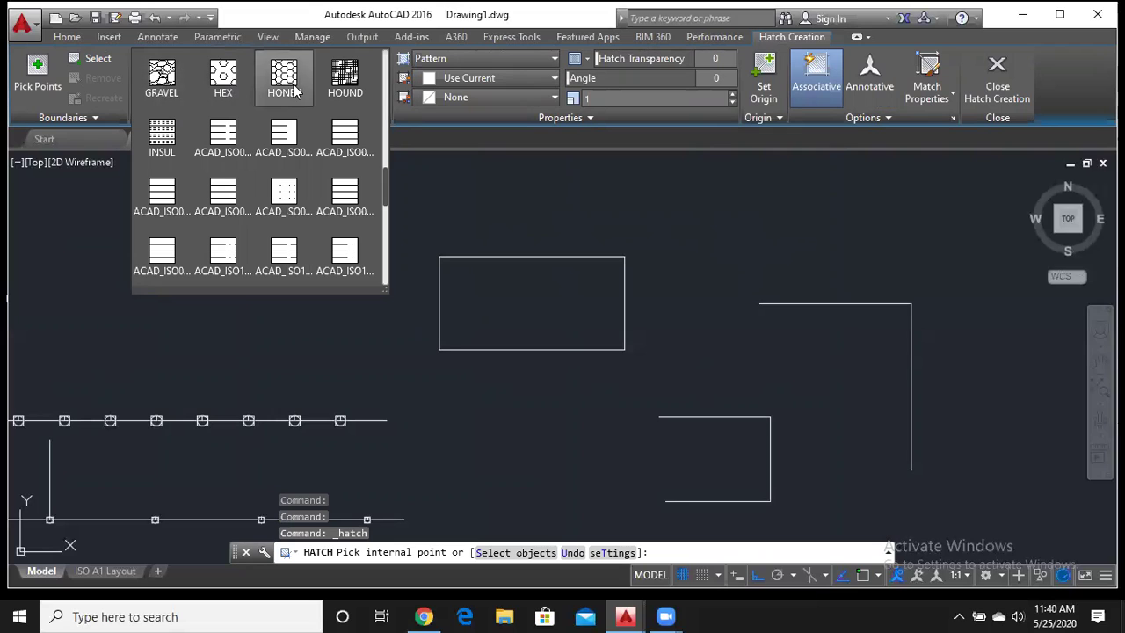
{"action": "scroll", "coordinate": [312, 104], "scroll_direction": "up", "scroll_amount": 1}
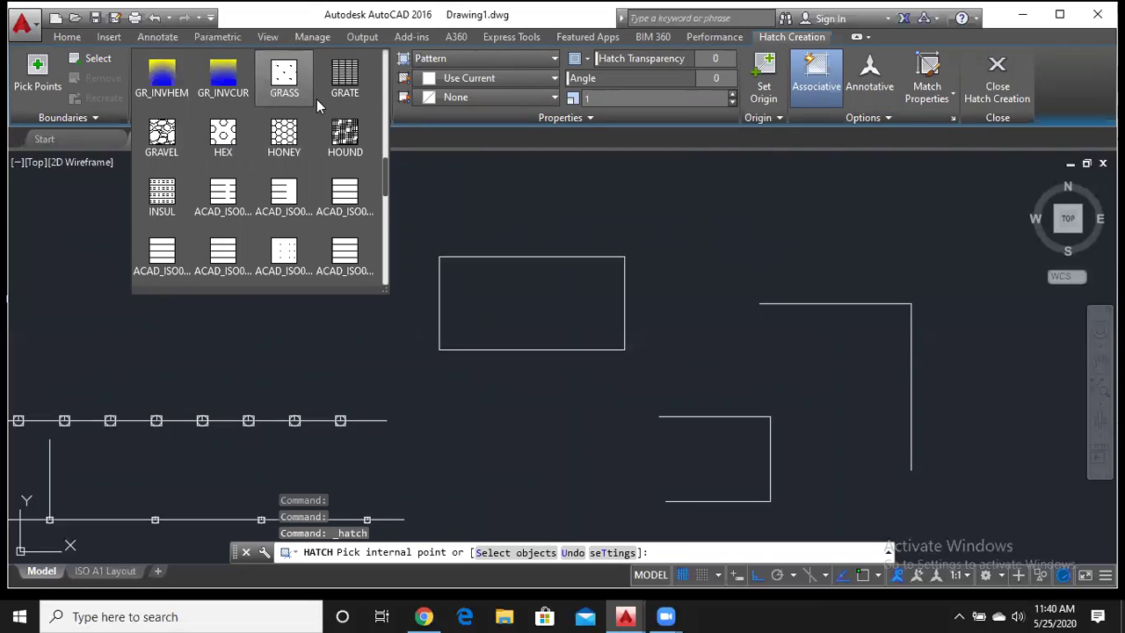
{"action": "scroll", "coordinate": [339, 109], "scroll_direction": "up", "scroll_amount": 1}
{"action": "scroll", "coordinate": [339, 109], "scroll_direction": "up", "scroll_amount": 1}
{"action": "scroll", "coordinate": [339, 109], "scroll_direction": "up", "scroll_amount": 1}
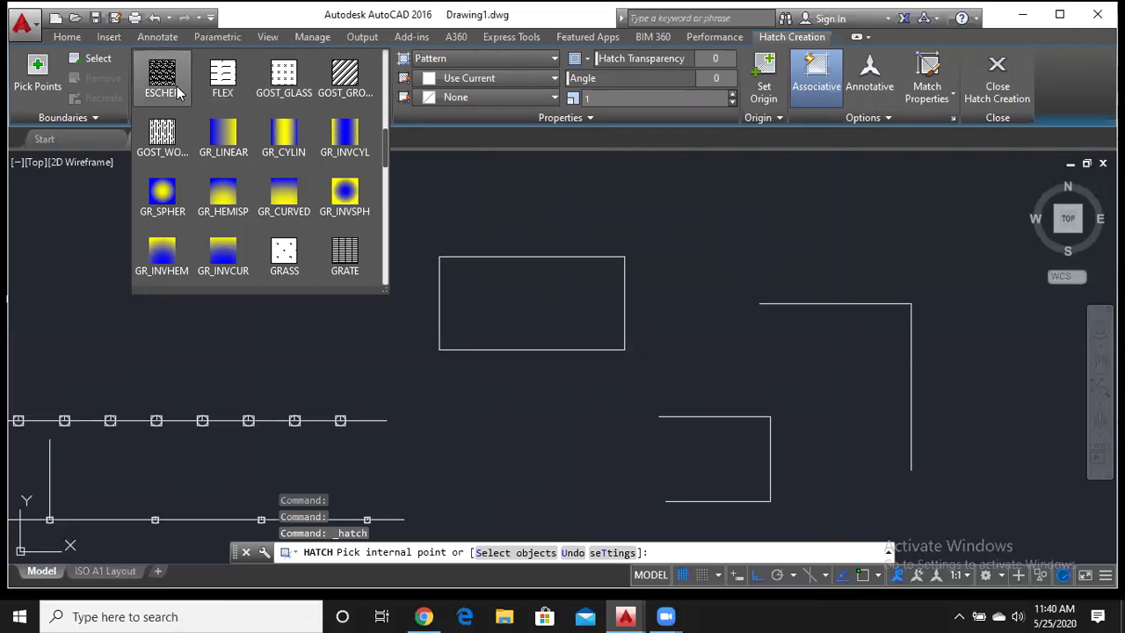
{"action": "scroll", "coordinate": [176, 86], "scroll_direction": "up", "scroll_amount": 1}
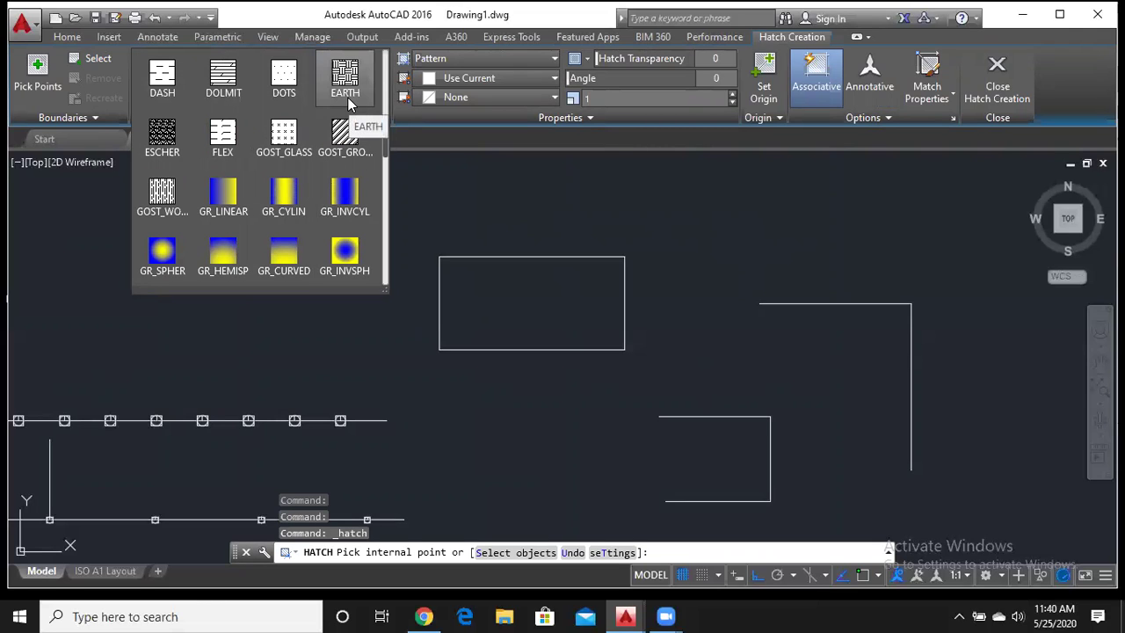
{"action": "scroll", "coordinate": [348, 97], "scroll_direction": "up", "scroll_amount": 1}
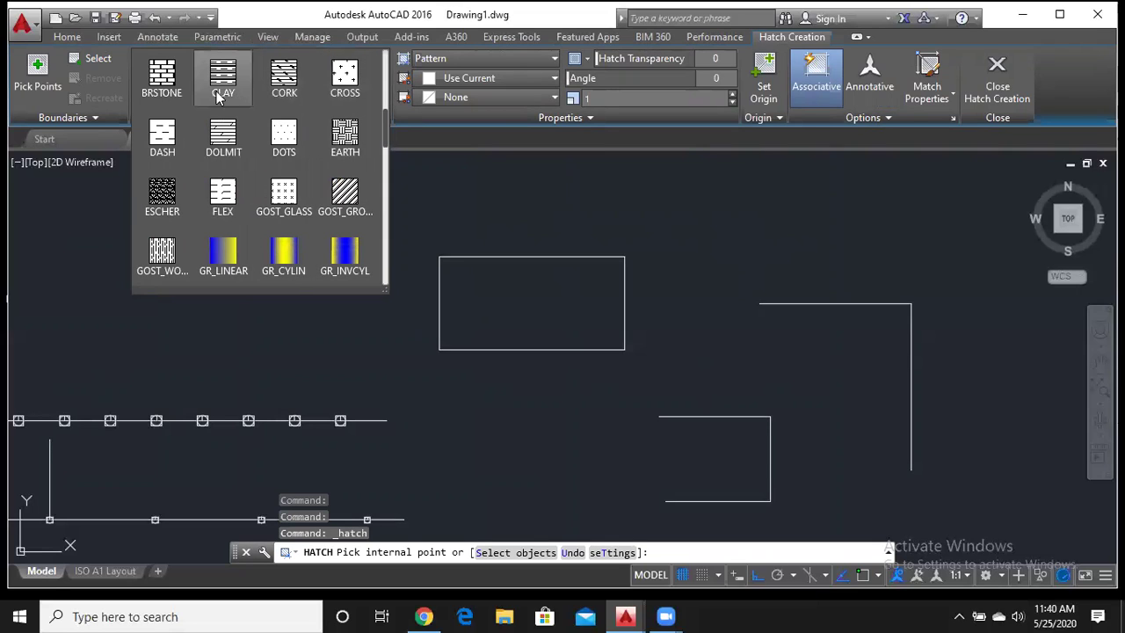
{"action": "scroll", "coordinate": [174, 97], "scroll_direction": "up", "scroll_amount": 1}
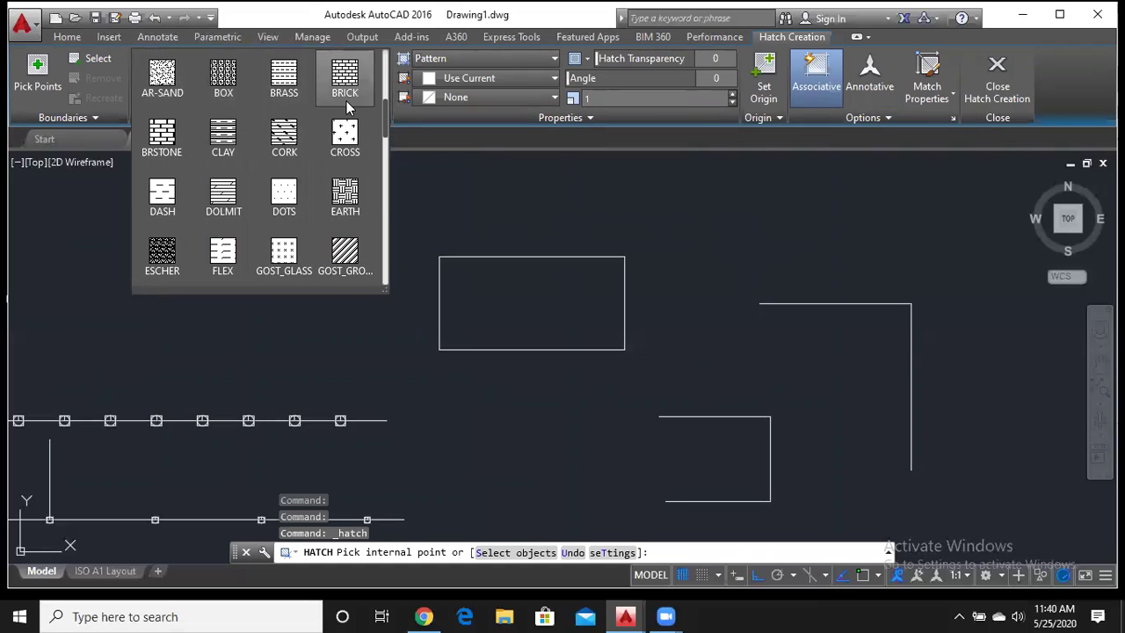
{"action": "scroll", "coordinate": [347, 106], "scroll_direction": "up", "scroll_amount": 1}
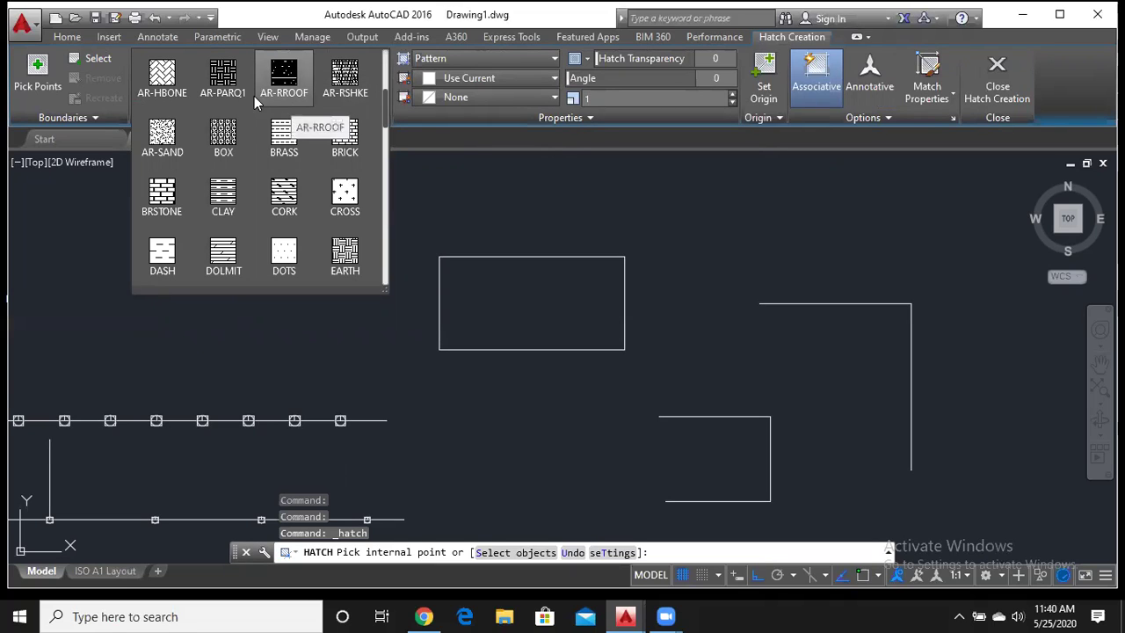
{"action": "scroll", "coordinate": [183, 96], "scroll_direction": "up", "scroll_amount": 1}
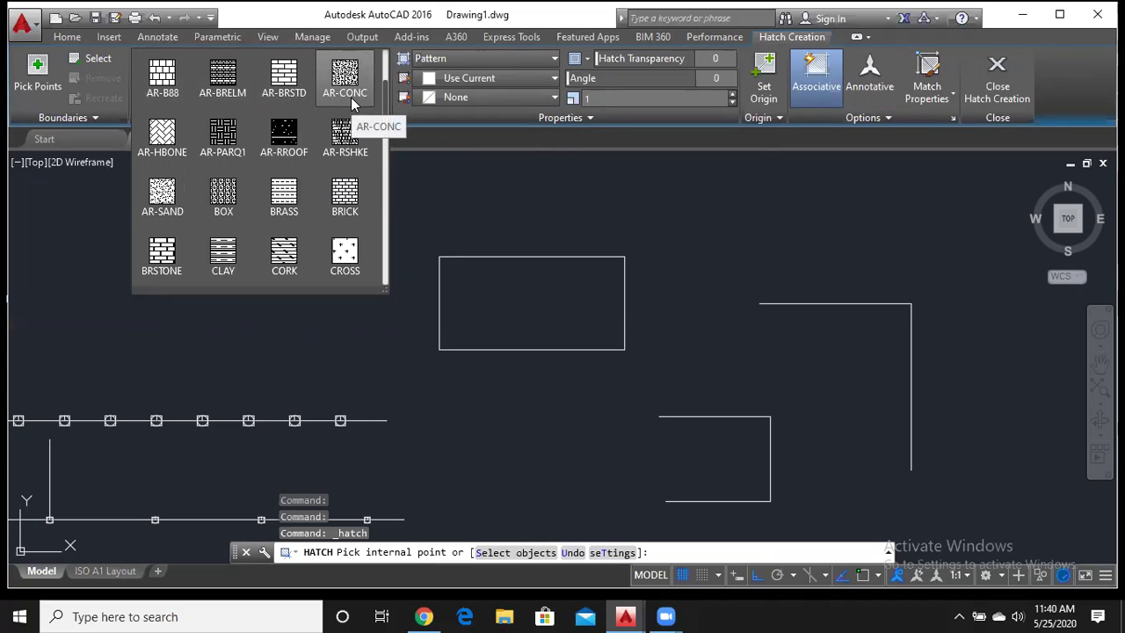
{"action": "scroll", "coordinate": [351, 96], "scroll_direction": "up", "scroll_amount": 1}
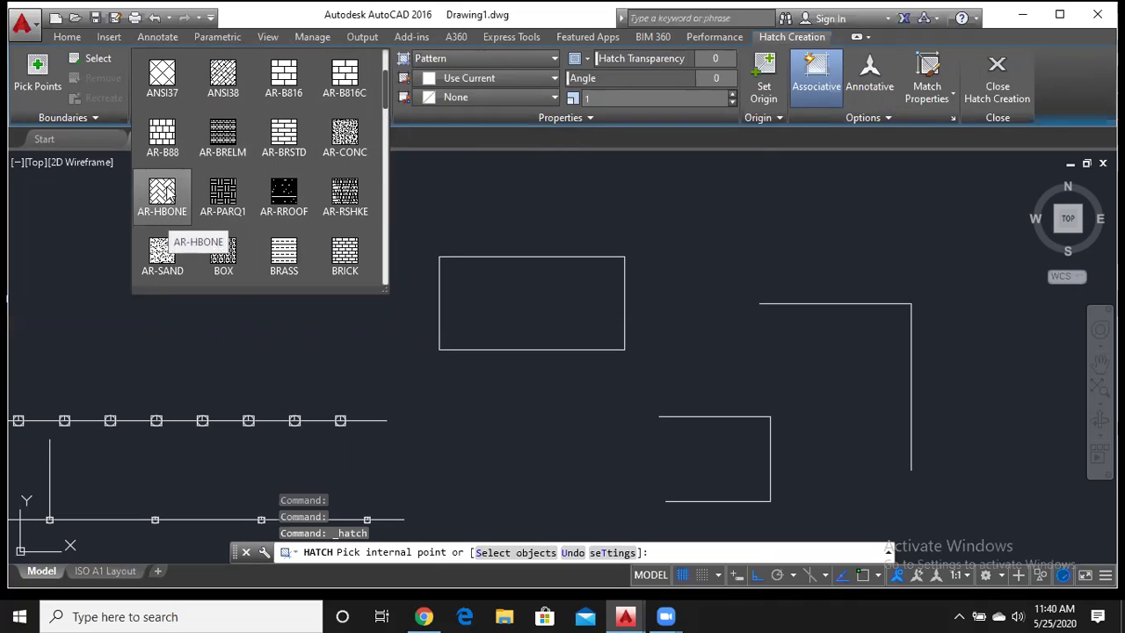
Choose the AR-HBONE pattern and pick a point inside the rectangle to fill it
{"action": "left_click", "coordinate": [166, 188]}
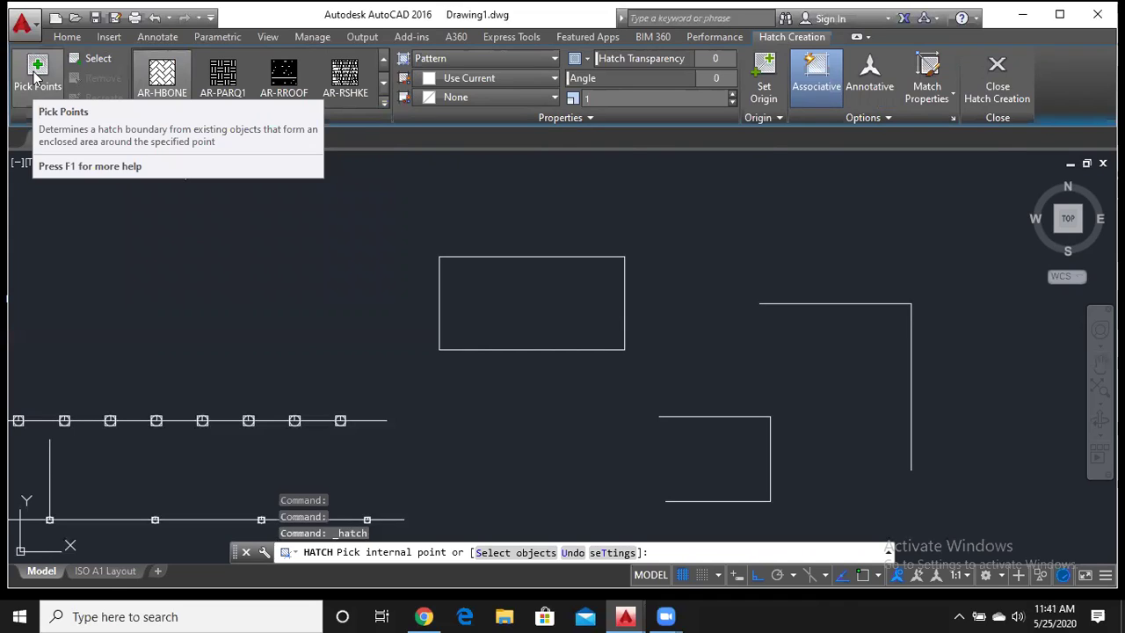
{"action": "left_click", "coordinate": [35, 78]}
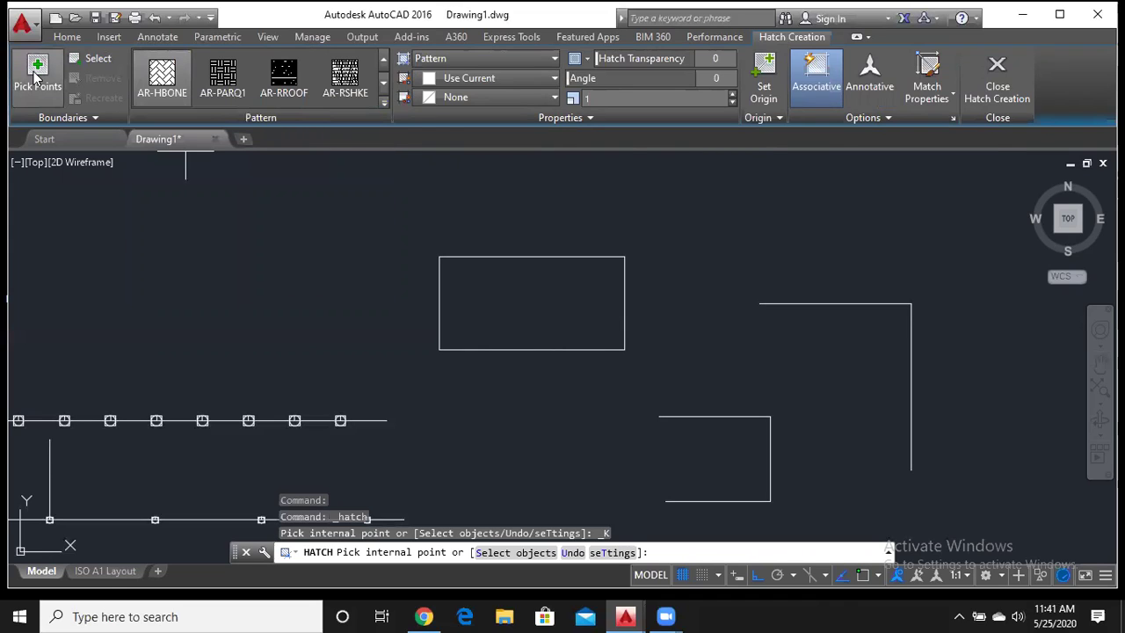
{"action": "left_click", "coordinate": [504, 302]}
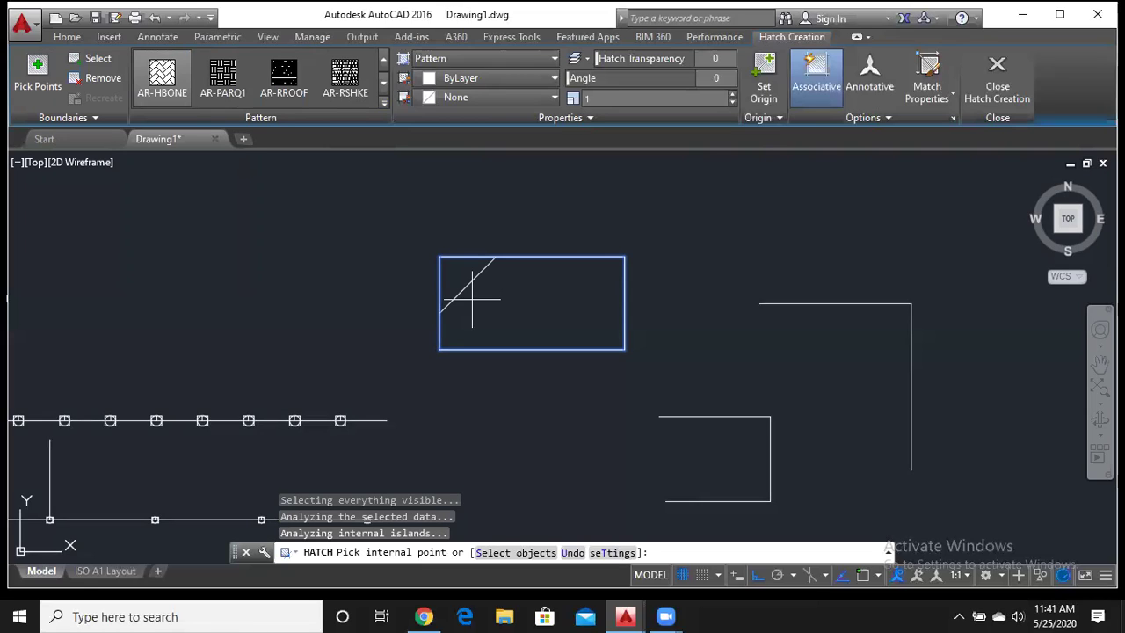
Reduce the herringbone hatch pattern scale step by step to 0.046
{"action": "left_click", "coordinate": [615, 100]}
{"action": "left_click", "coordinate": [733, 103]}
{"action": "left_click", "coordinate": [733, 102]}
{"action": "left_click", "coordinate": [734, 103]}
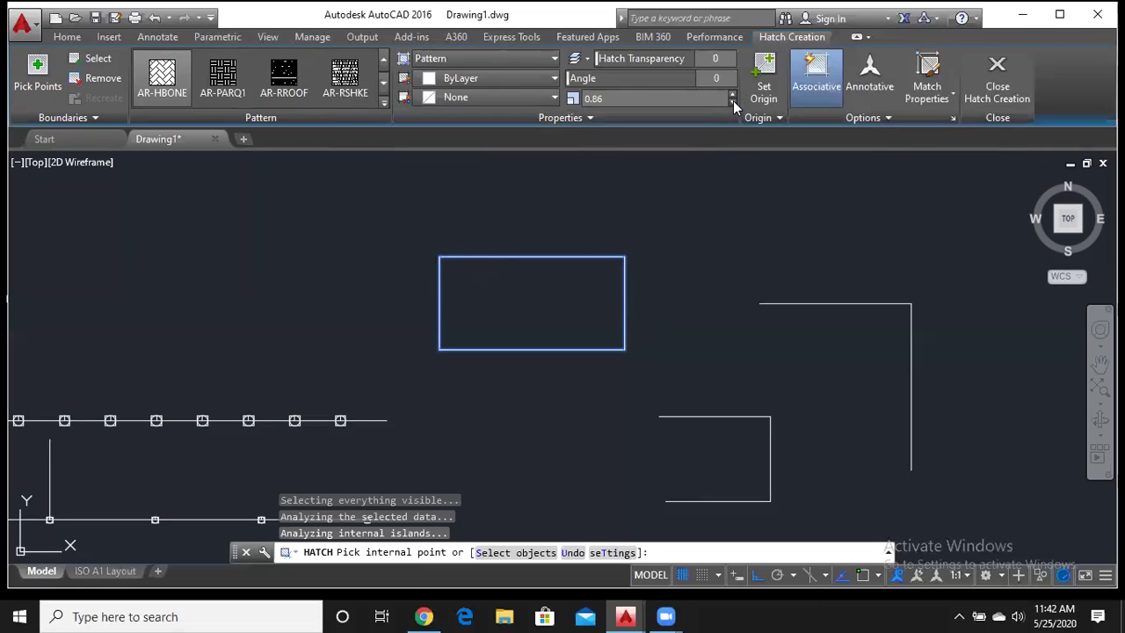
{"action": "left_click", "coordinate": [734, 102]}
{"action": "left_click", "coordinate": [733, 103]}
{"action": "left_click", "coordinate": [734, 102]}
{"action": "left_click", "coordinate": [733, 103]}
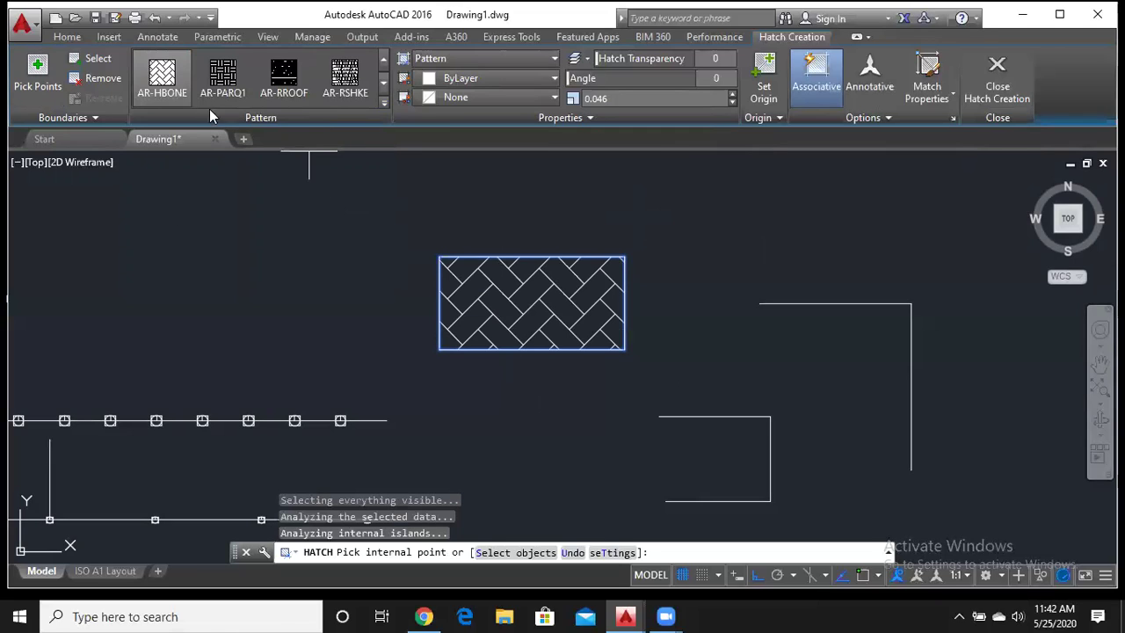
Try selecting the corner and bracket lines as boundaries, undo them, and close hatch creation
{"action": "left_click", "coordinate": [98, 59]}
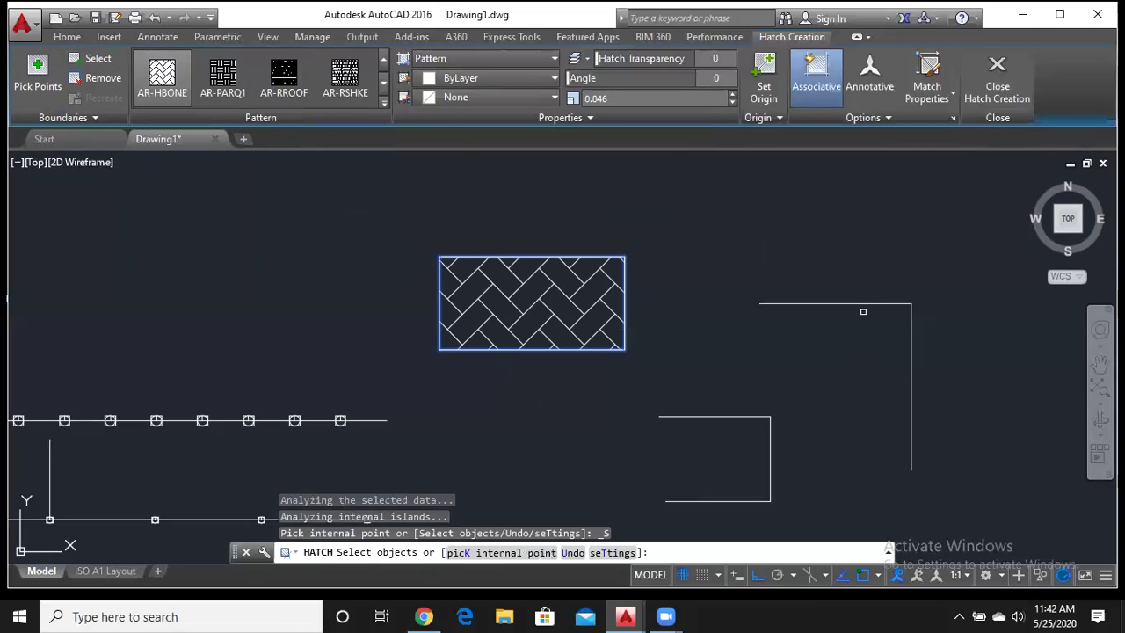
{"action": "left_click", "coordinate": [869, 313]}
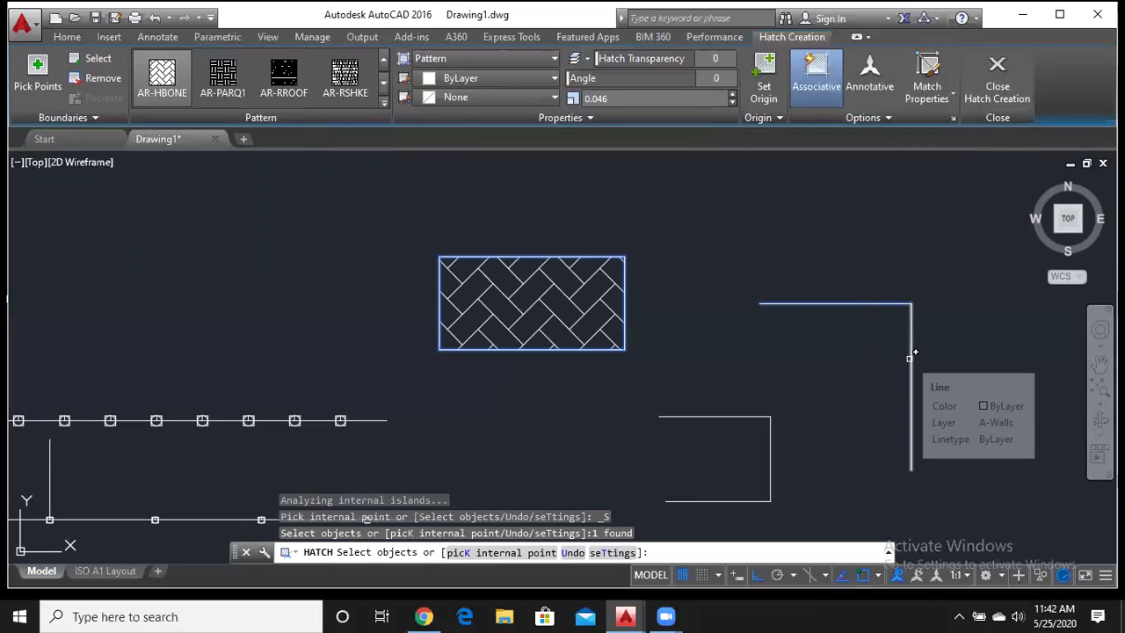
{"action": "left_click", "coordinate": [911, 358]}
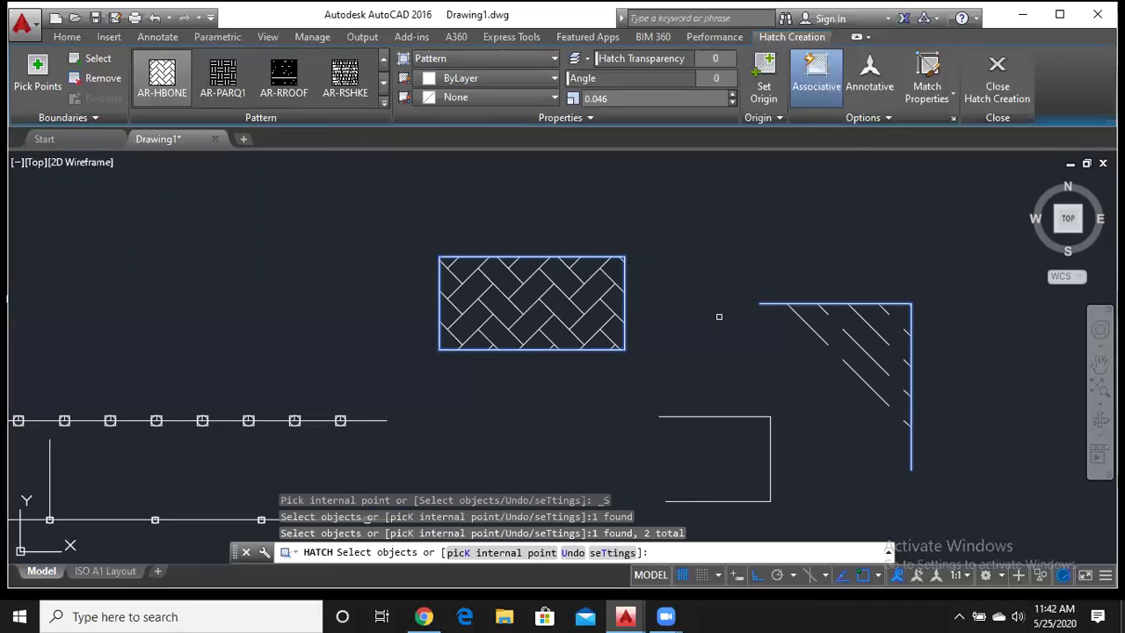
{"action": "left_click", "coordinate": [715, 417]}
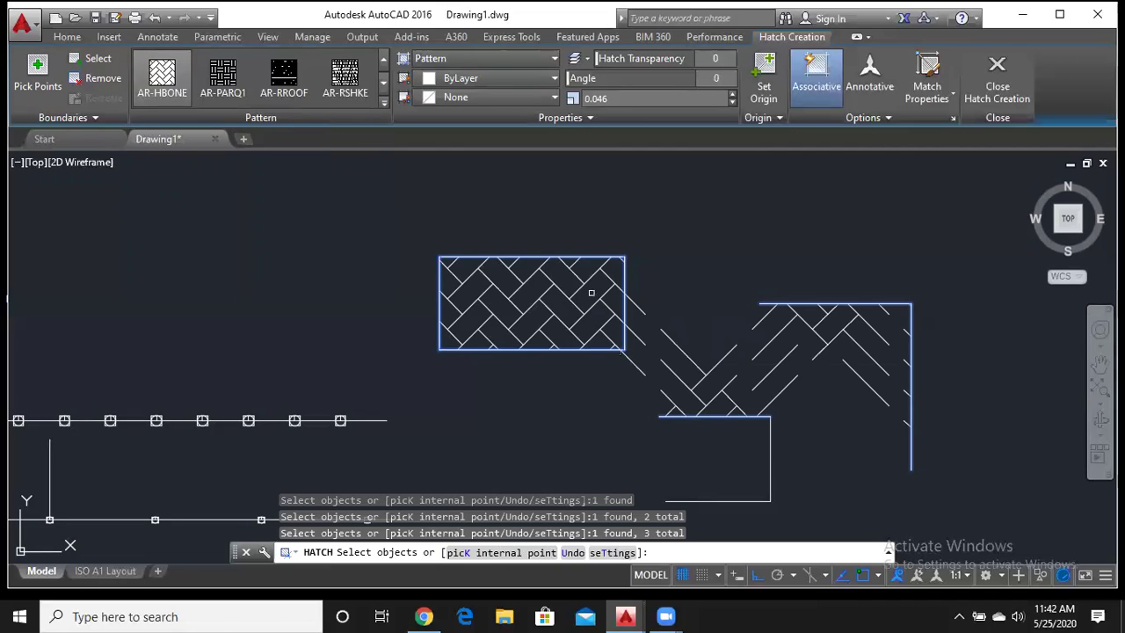
{"action": "left_click", "coordinate": [772, 452]}
{"action": "left_click", "coordinate": [719, 499]}
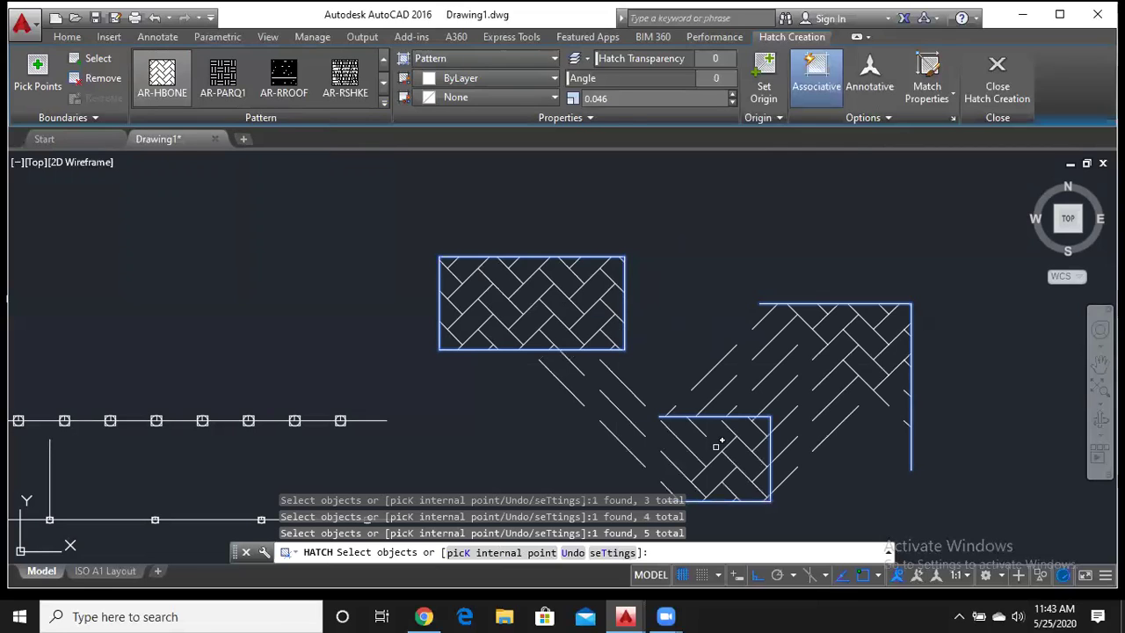
{"action": "mouse_move", "coordinate": [707, 416]}
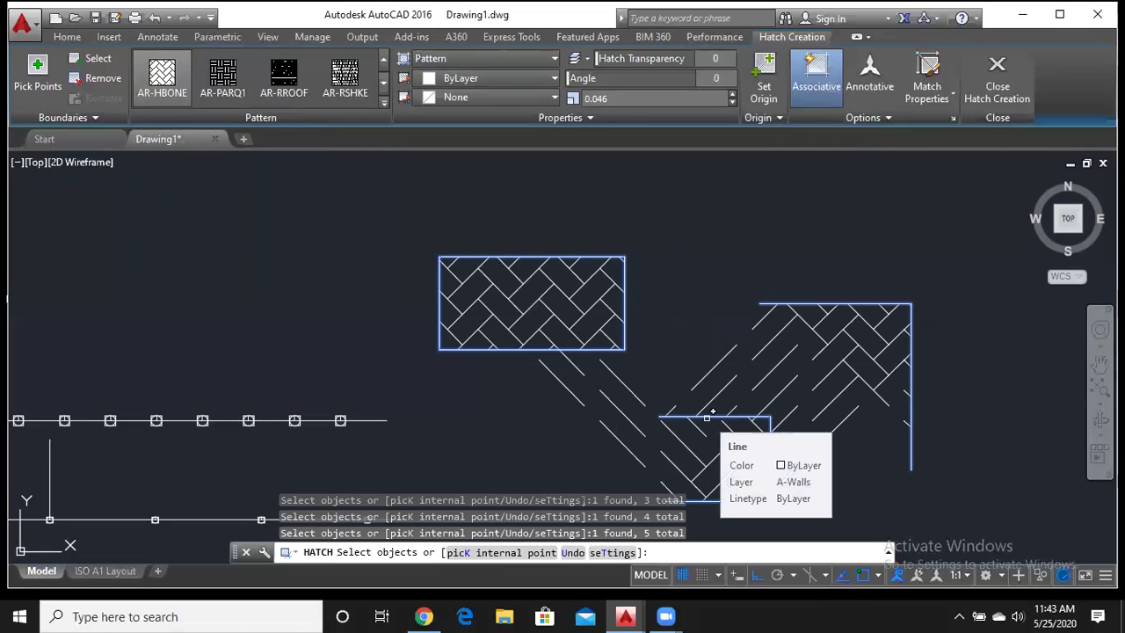
{"action": "key", "text": "ctrl+z"}
{"action": "key", "text": "ctrl+z"}
{"action": "key", "text": "ctrl+z"}
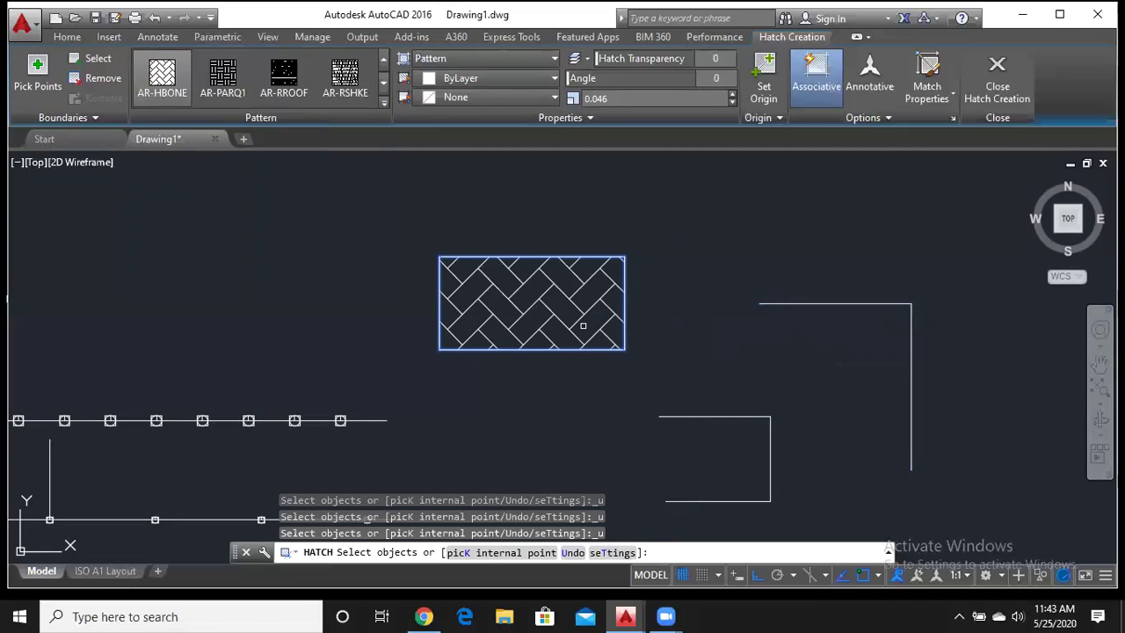
{"action": "left_click", "coordinate": [996, 89]}
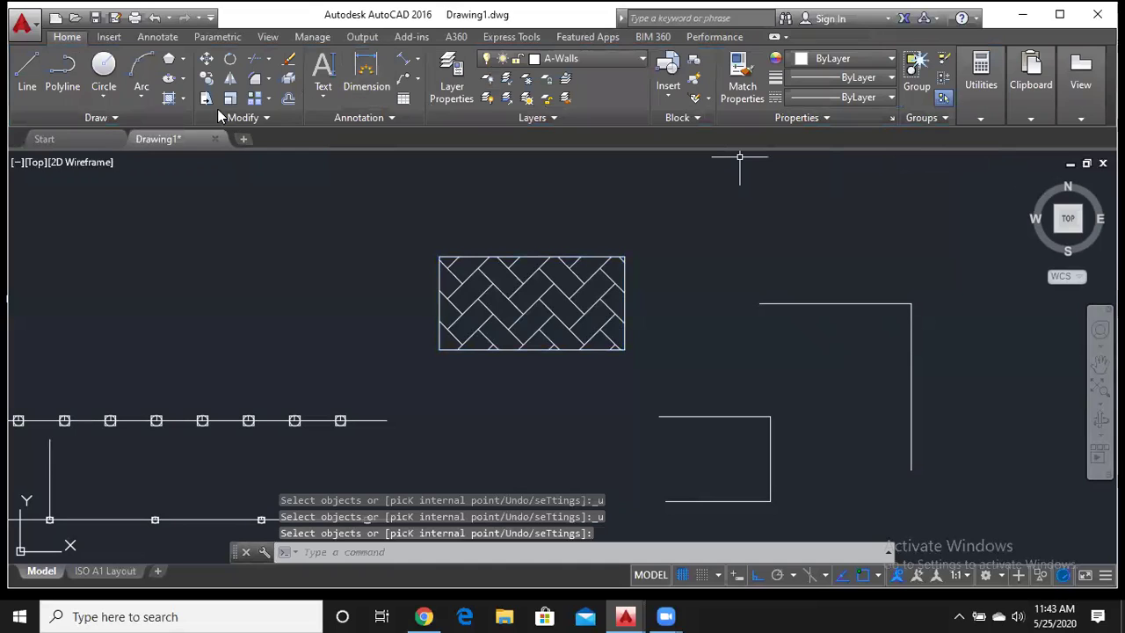
Start a new hatch bounded by the bracket's top, right and bottom lines
{"action": "left_click", "coordinate": [169, 100]}
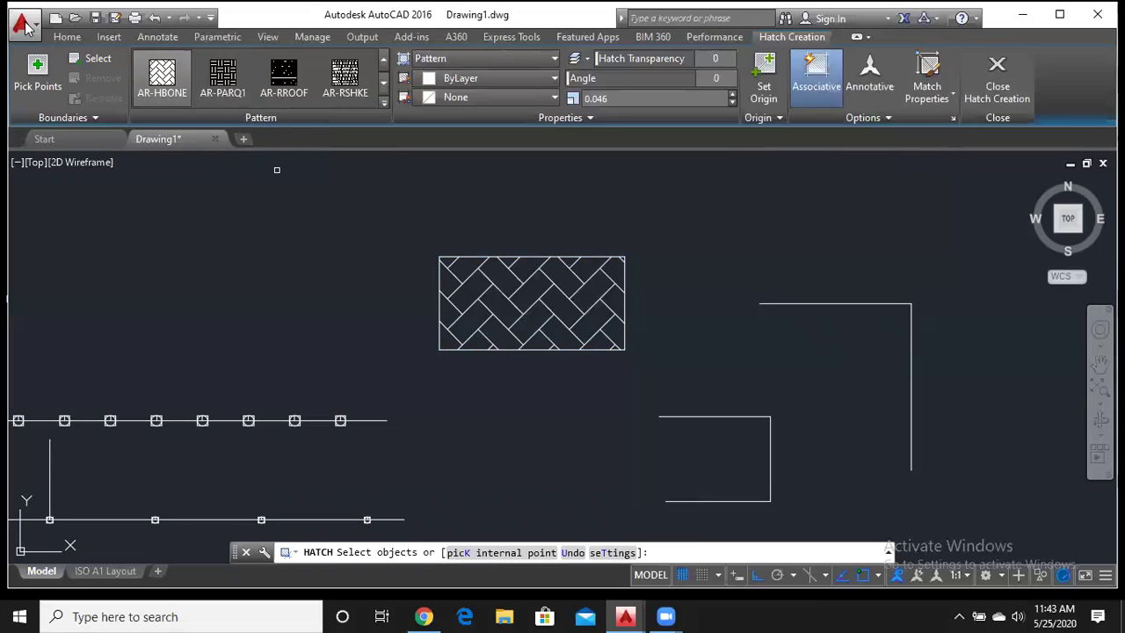
{"action": "left_click", "coordinate": [92, 58]}
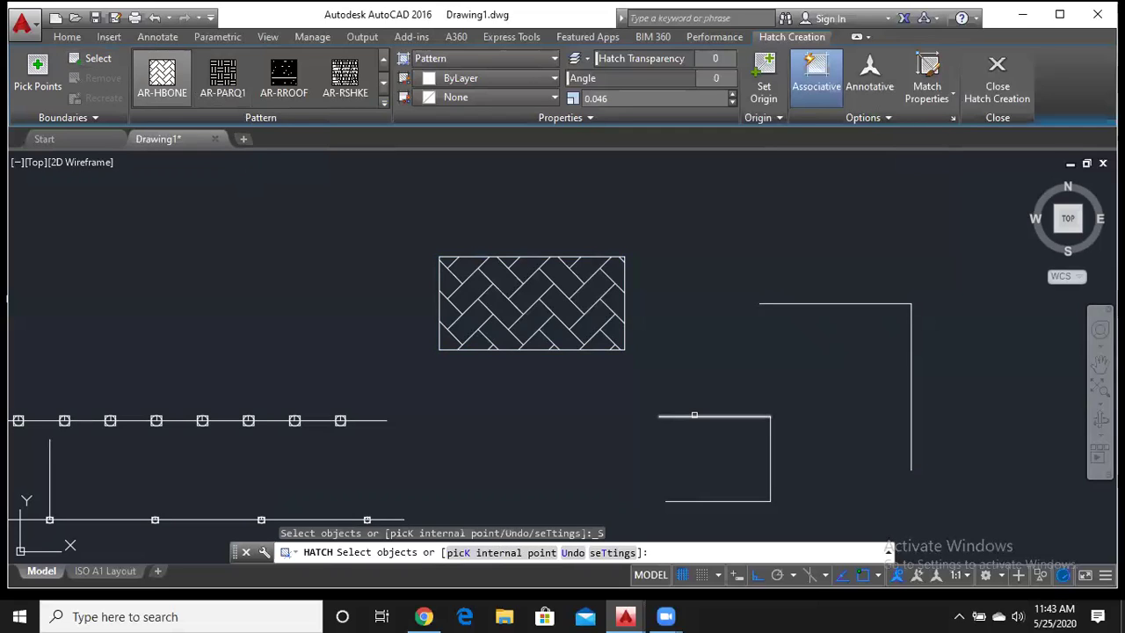
{"action": "left_click", "coordinate": [694, 415]}
{"action": "left_click", "coordinate": [771, 459]}
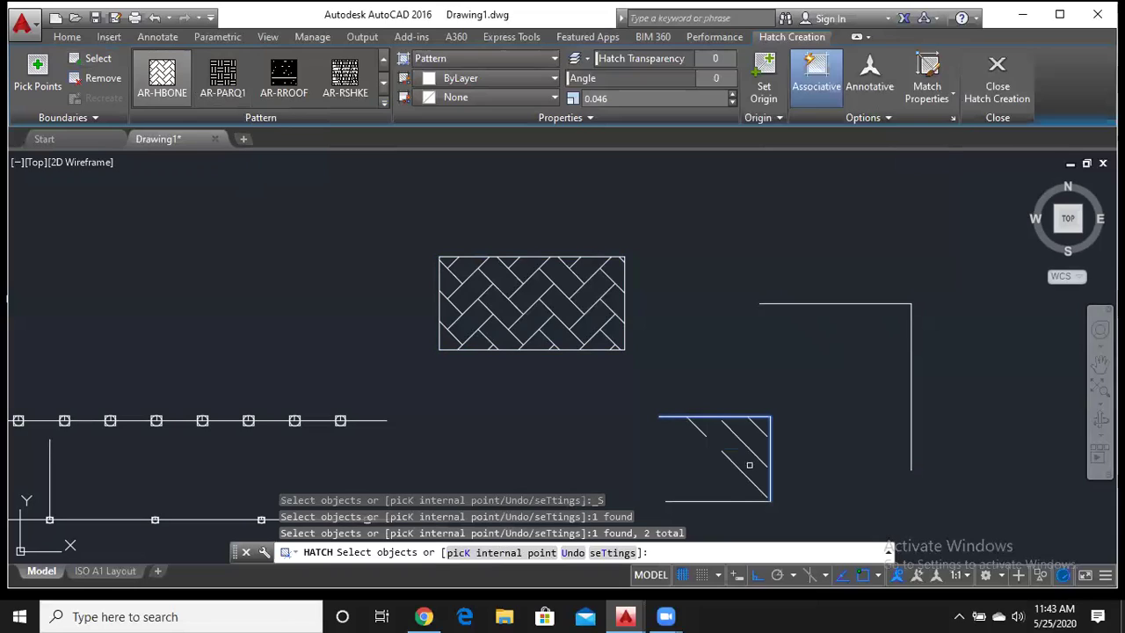
{"action": "left_click", "coordinate": [726, 499]}
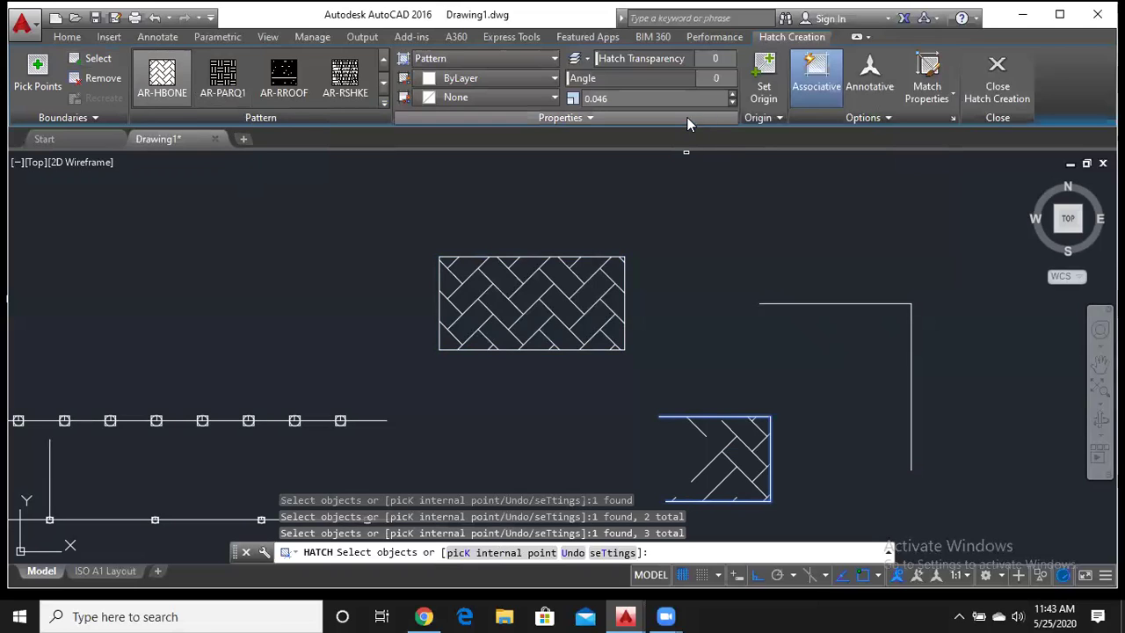
Shrink the herringbone hatch pattern scale down to 0.027
{"action": "left_click", "coordinate": [732, 103]}
{"action": "left_click", "coordinate": [732, 103]}
{"action": "left_click", "coordinate": [731, 103]}
{"action": "left_click", "coordinate": [731, 103]}
{"action": "left_click", "coordinate": [732, 102]}
{"action": "left_click", "coordinate": [732, 103]}
{"action": "left_click", "coordinate": [731, 103]}
{"action": "left_click", "coordinate": [731, 103]}
{"action": "left_click", "coordinate": [732, 102]}
{"action": "left_click", "coordinate": [732, 103]}
{"action": "left_click", "coordinate": [732, 103]}
{"action": "left_click", "coordinate": [732, 103]}
{"action": "left_click", "coordinate": [732, 103]}
{"action": "left_click", "coordinate": [731, 103]}
{"action": "left_click", "coordinate": [731, 103]}
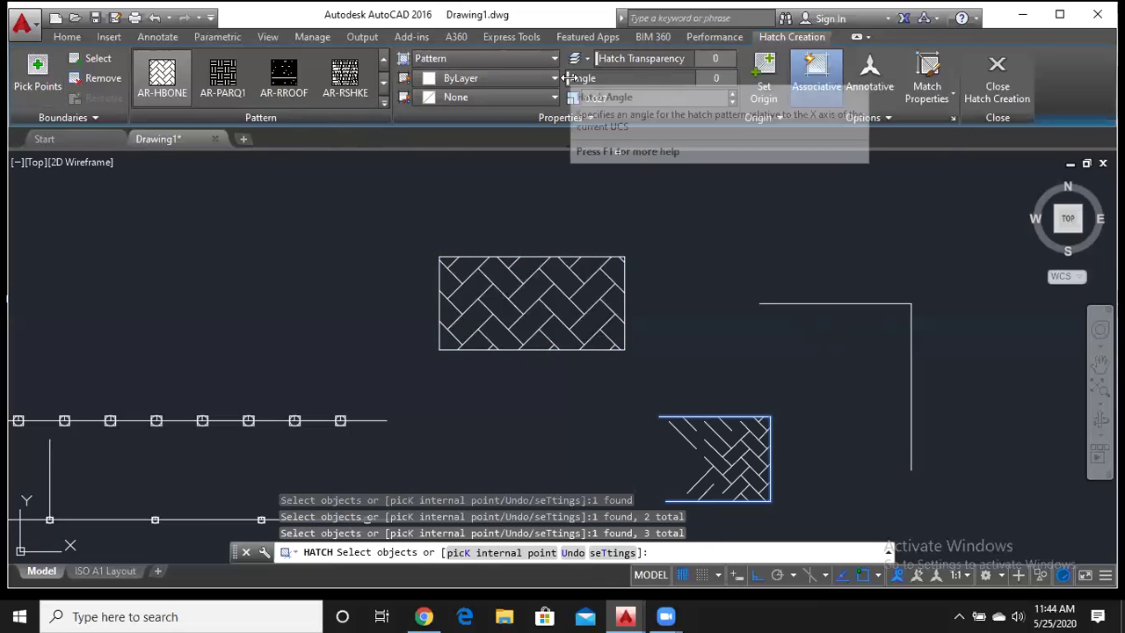
Try several hatch angles and transparency, leave both at 0, and commit the bracket hatch
{"action": "left_click_drag", "start_coordinate": [582, 78], "coordinate": [614, 83]}
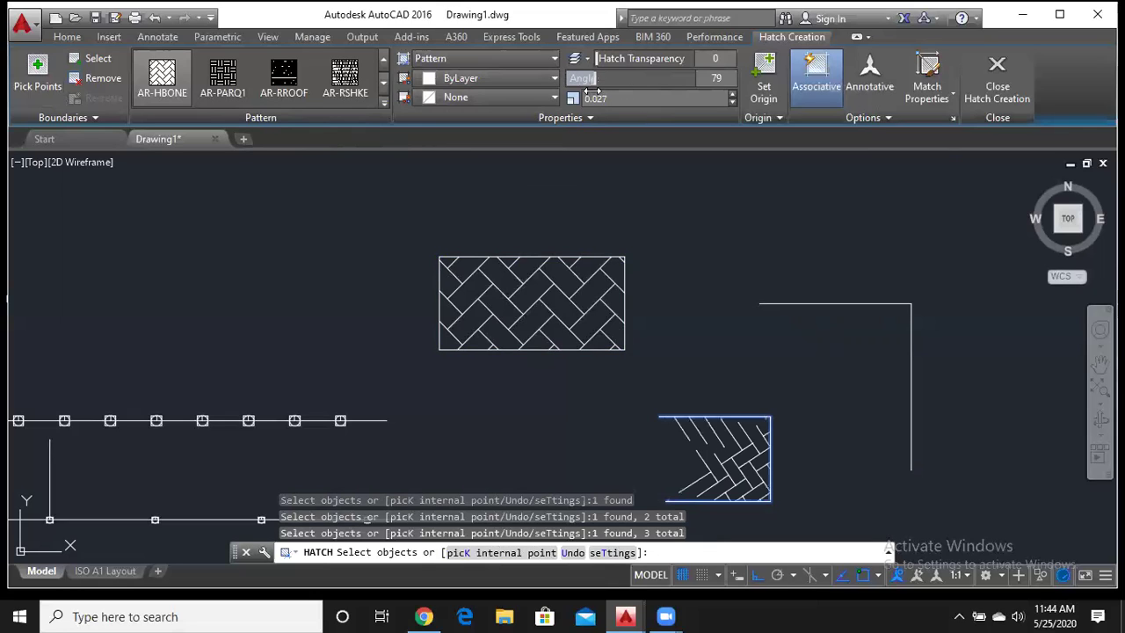
{"action": "left_click_drag", "start_coordinate": [595, 81], "coordinate": [594, 92]}
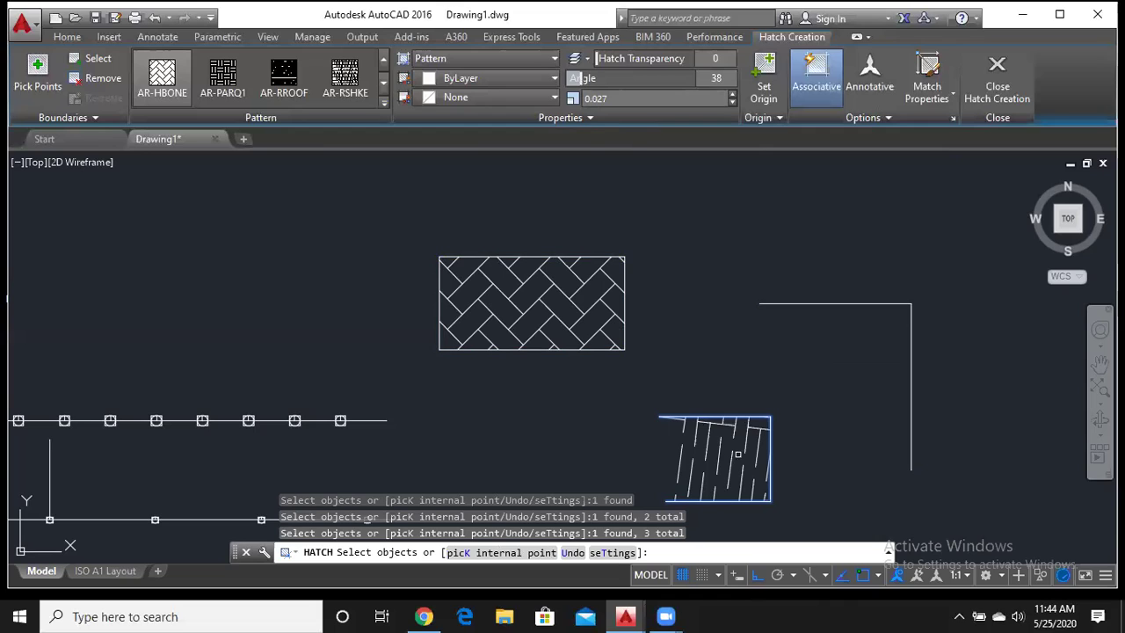
{"action": "left_click_drag", "start_coordinate": [575, 78], "coordinate": [604, 79]}
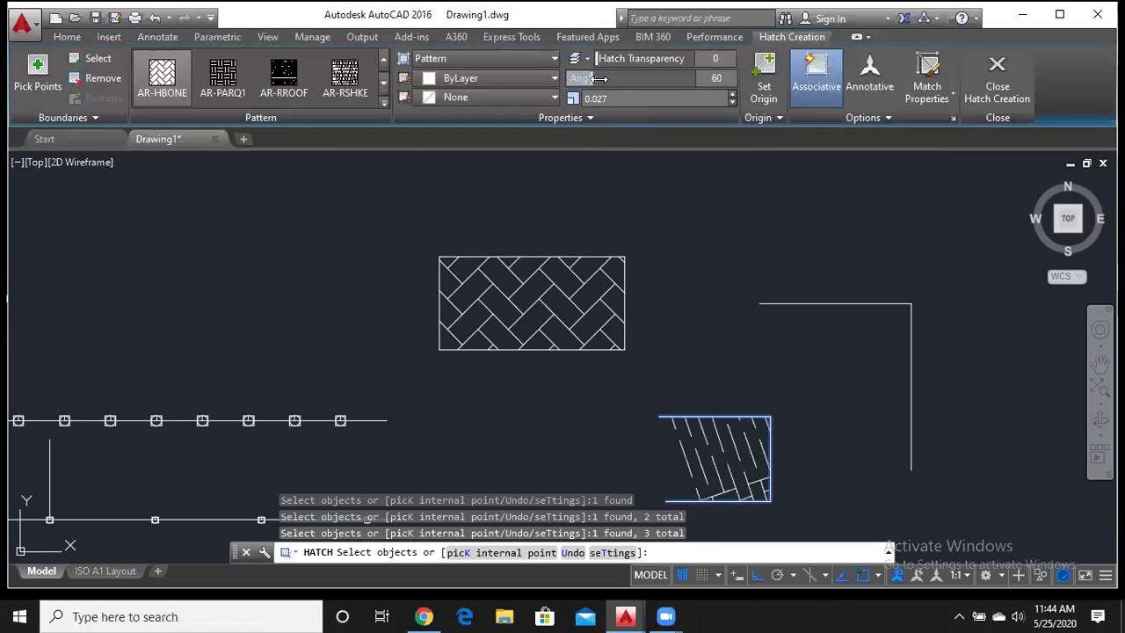
{"action": "left_click_drag", "start_coordinate": [604, 79], "coordinate": [569, 79]}
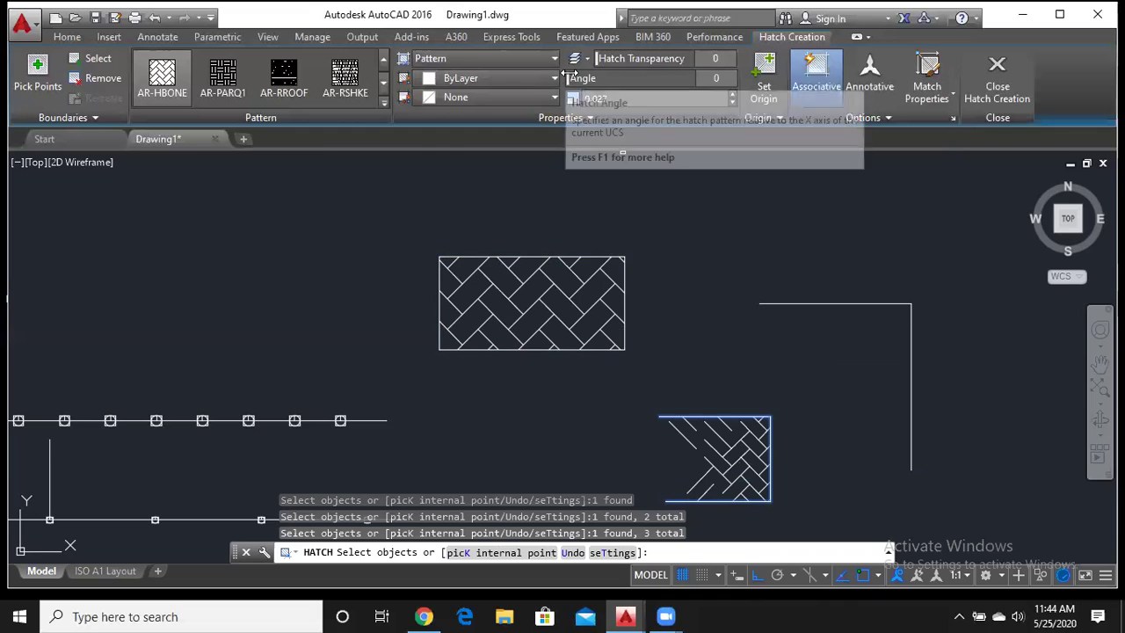
{"action": "left_click_drag", "start_coordinate": [569, 78], "coordinate": [569, 79]}
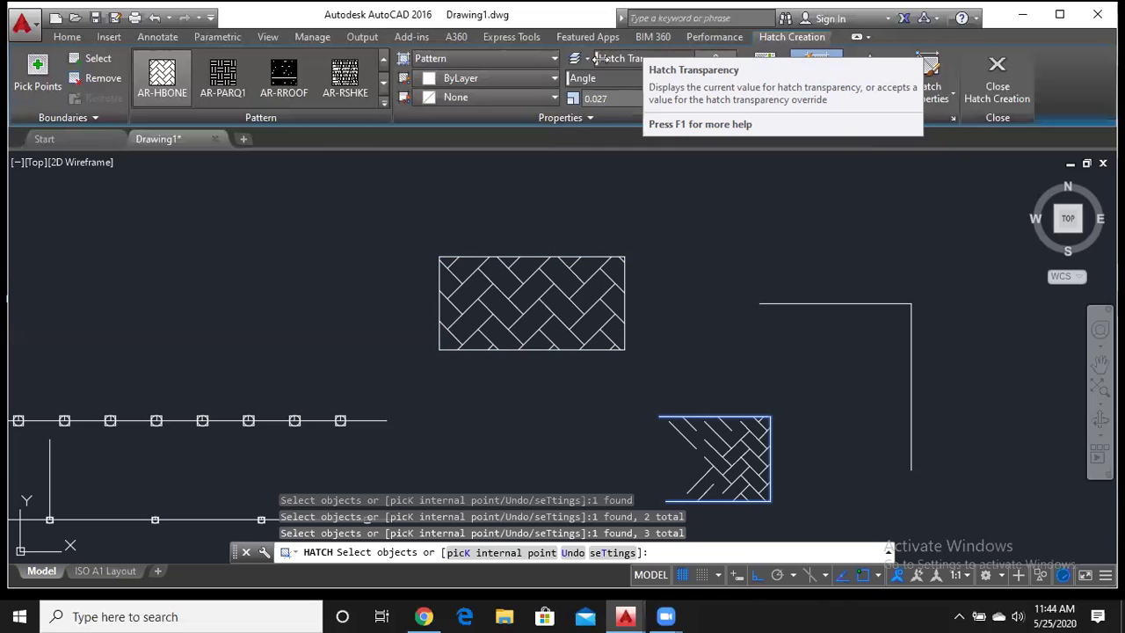
{"action": "mouse_move", "coordinate": [613, 58]}
{"action": "left_mouse_down"}
{"action": "mouse_move", "coordinate": [728, 65]}
{"action": "mouse_move", "coordinate": [582, 60]}
{"action": "left_mouse_up"}
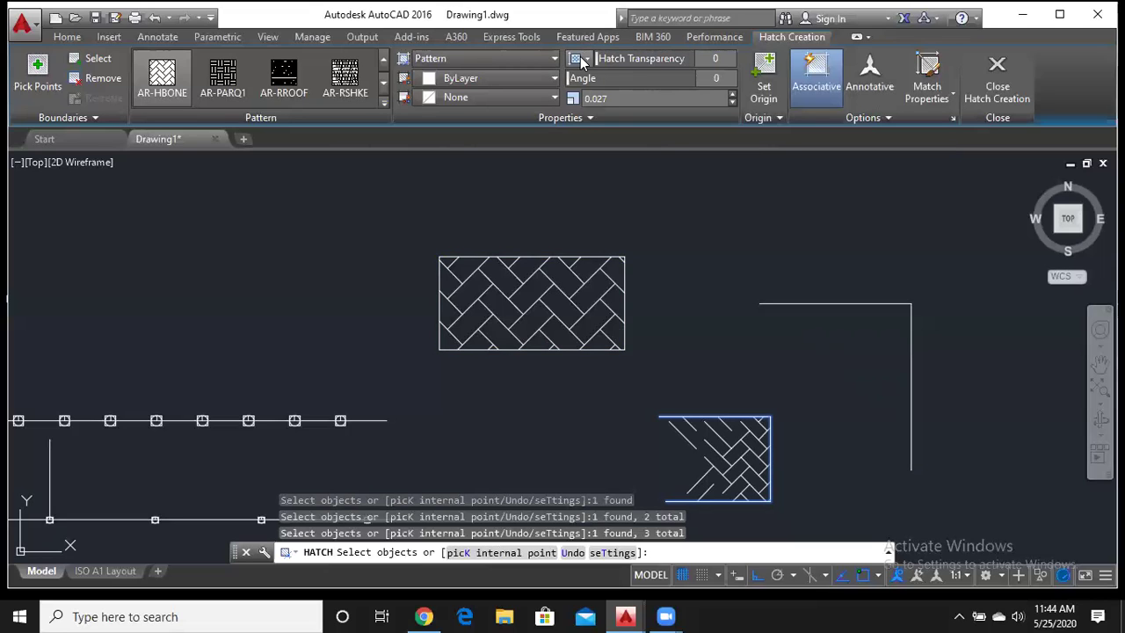
{"action": "left_click", "coordinate": [996, 70]}
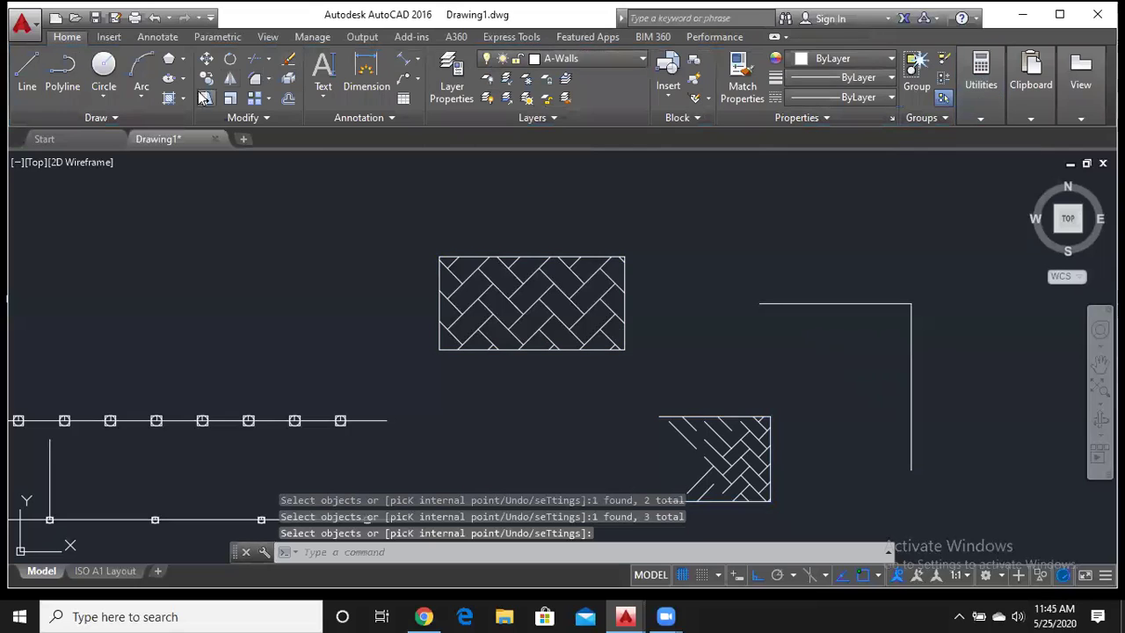
Start a gradient fill and choose the GR_LINEAR pattern
{"action": "left_click", "coordinate": [182, 98]}
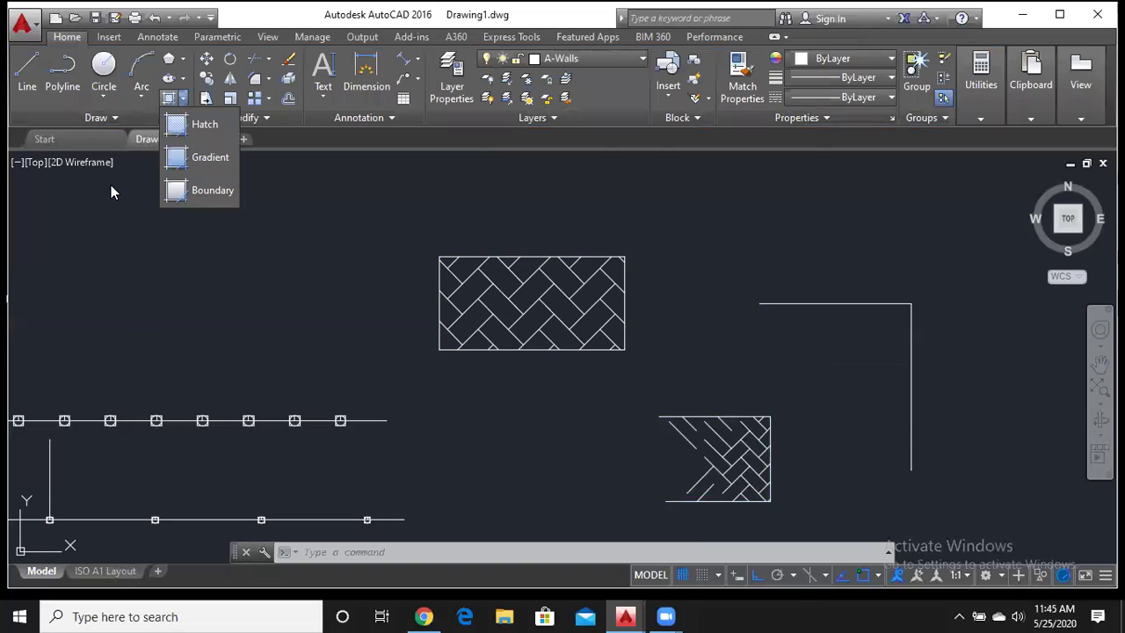
{"action": "left_click", "coordinate": [194, 161]}
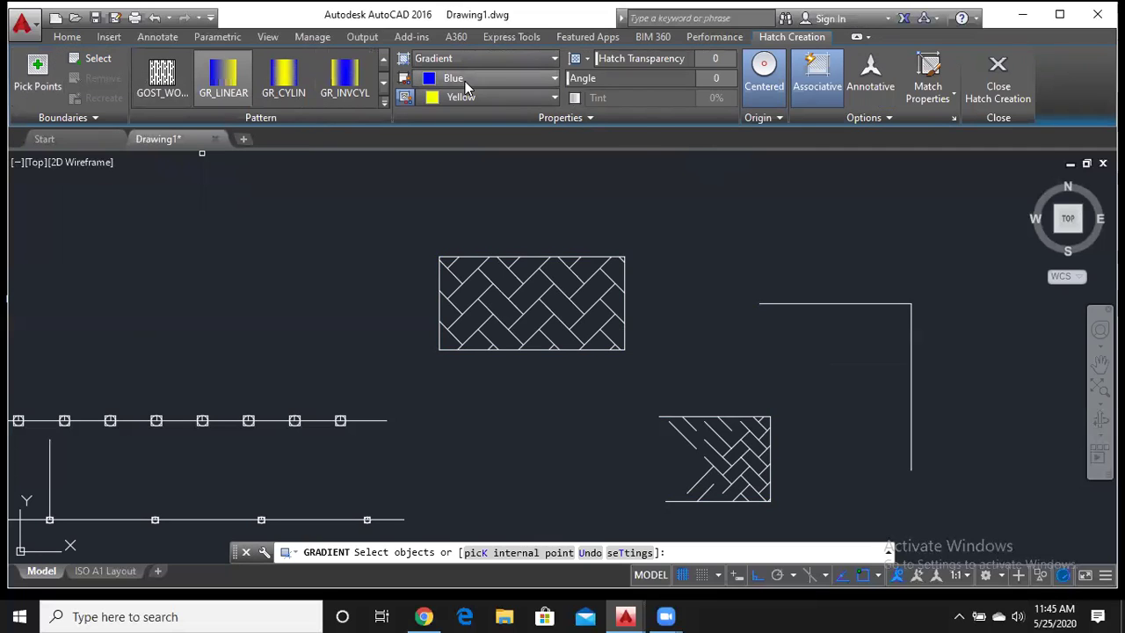
{"action": "left_click", "coordinate": [384, 99]}
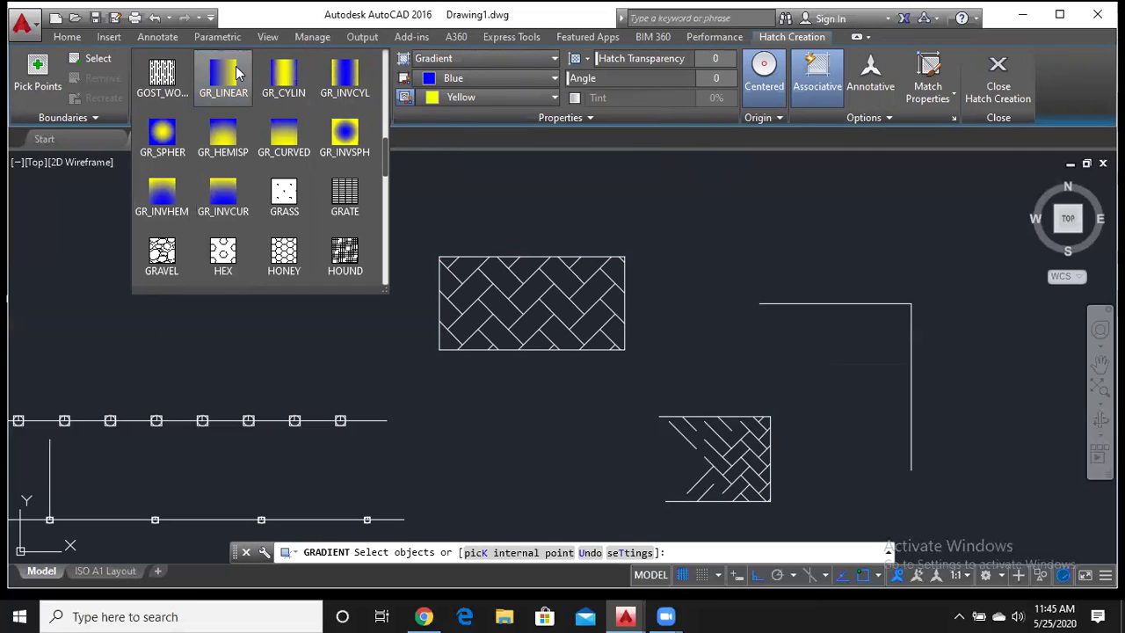
{"action": "left_click", "coordinate": [236, 74]}
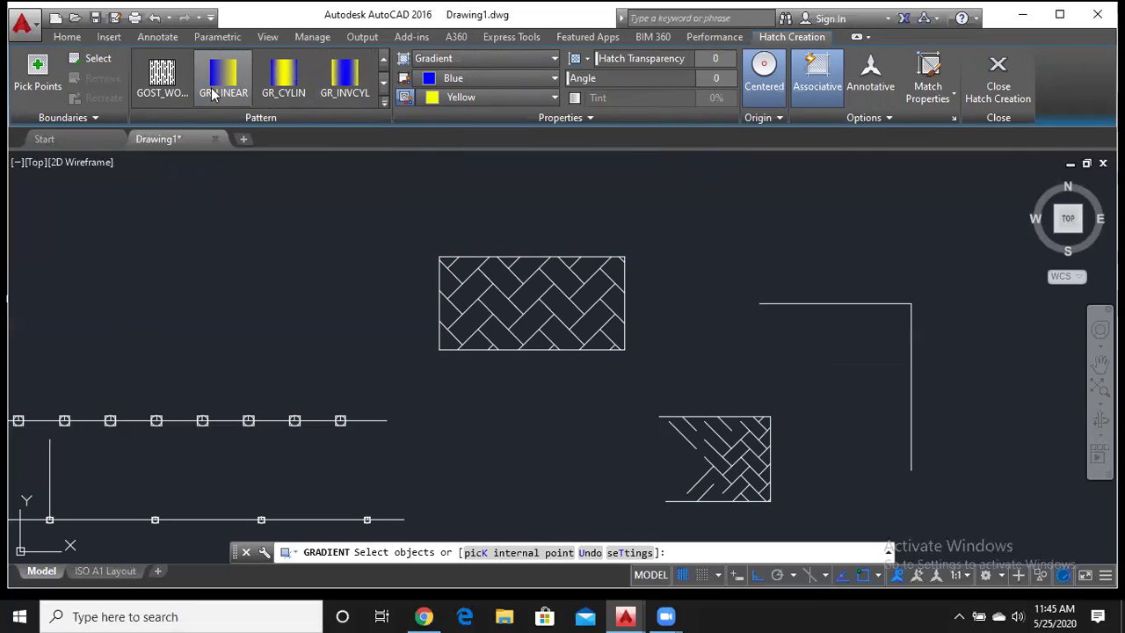
Set Gradient Colour 2 to Blue so both gradient colours are blue
{"action": "left_click", "coordinate": [475, 79]}
{"action": "left_click", "coordinate": [474, 79]}
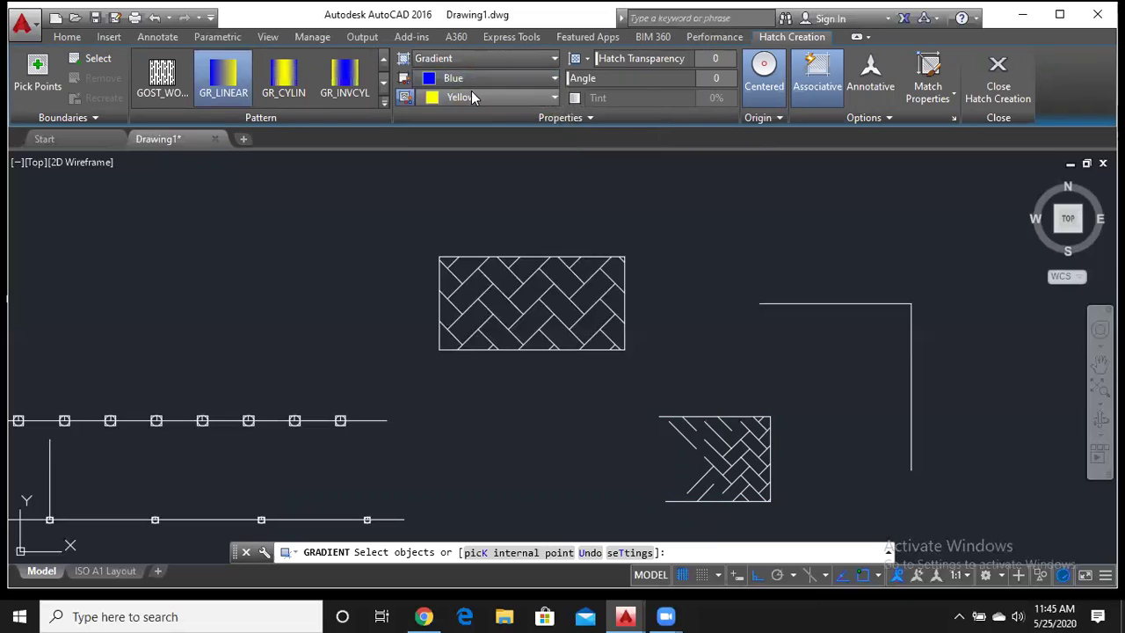
{"action": "left_click", "coordinate": [471, 92]}
{"action": "left_click", "coordinate": [472, 91]}
{"action": "left_click", "coordinate": [471, 92]}
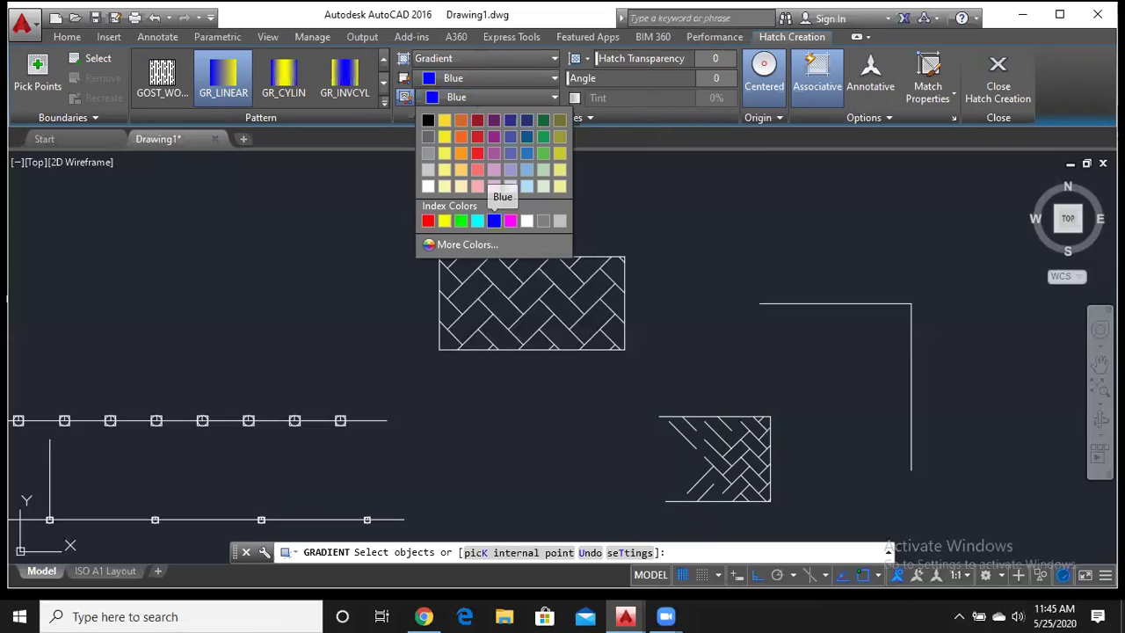
{"action": "left_click", "coordinate": [492, 221]}
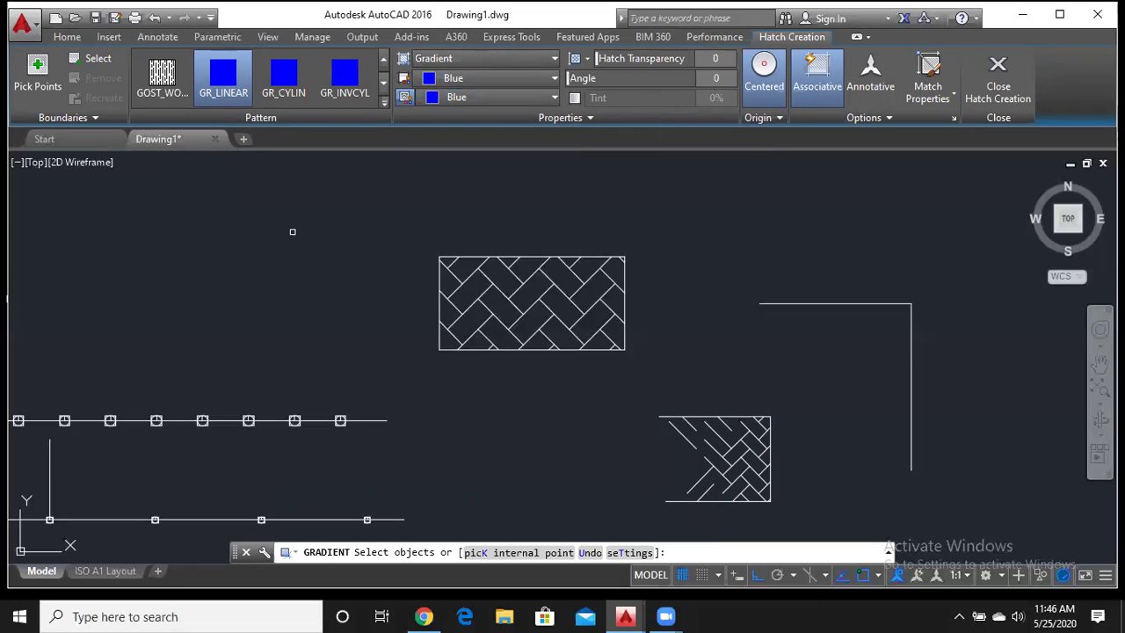
{"action": "left_click", "coordinate": [37, 72]}
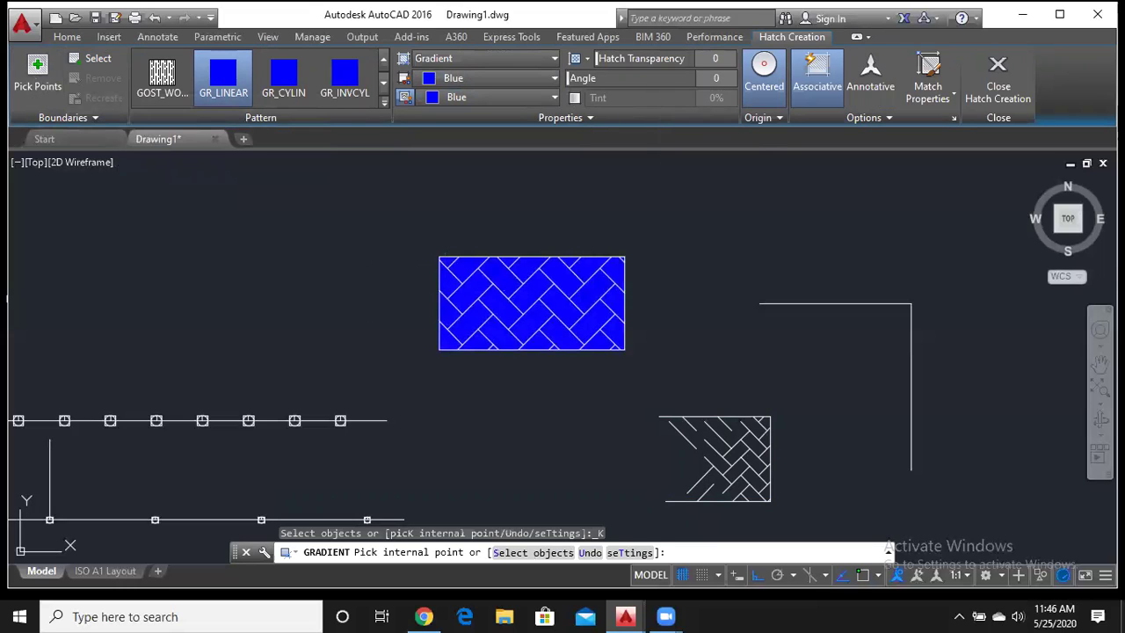
Pick a point inside the herringbone rectangle to fill it with the blue GR_LINEAR gradient
{"action": "left_click", "coordinate": [505, 293]}
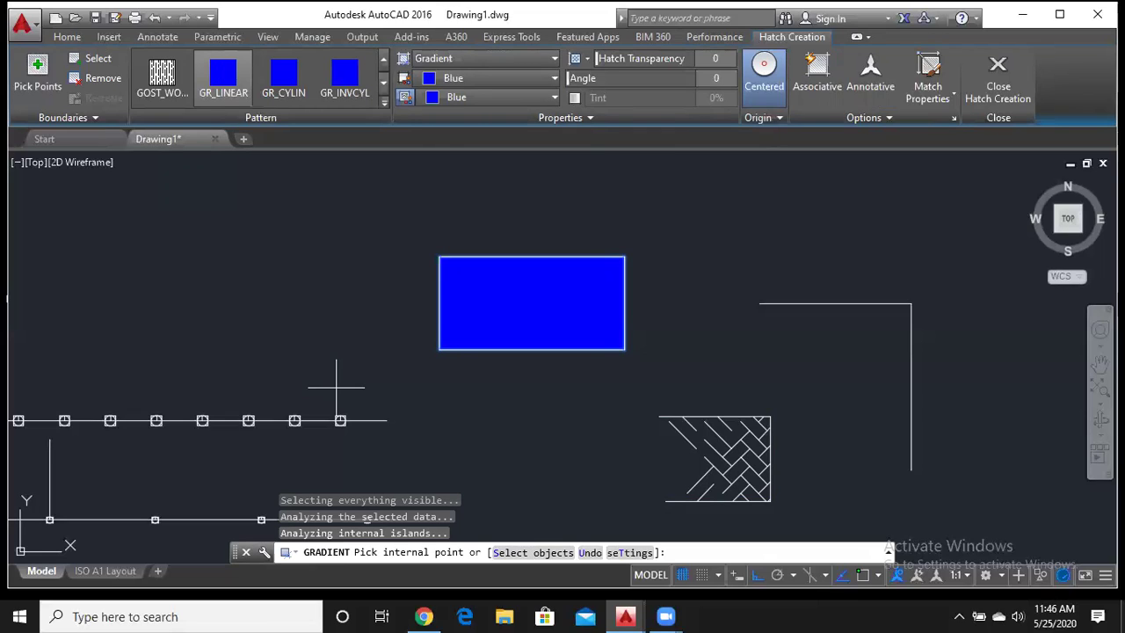
Apply a blue gradient to the herringbone rectangle with draw order set to Send to Back
{"action": "left_click", "coordinate": [892, 117]}
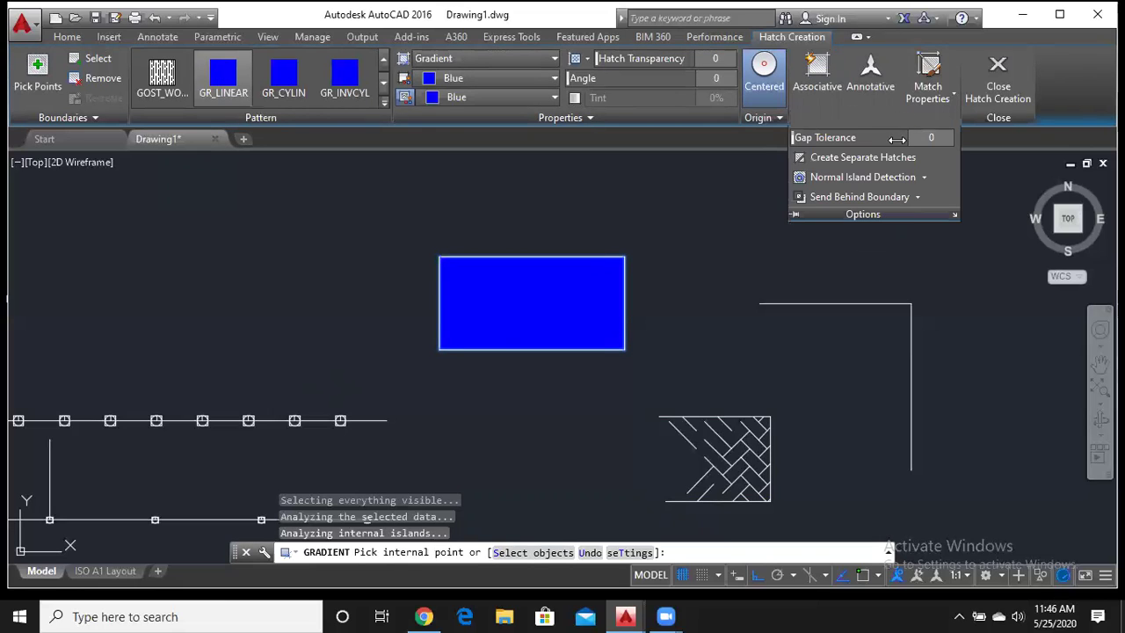
{"action": "left_click", "coordinate": [919, 197]}
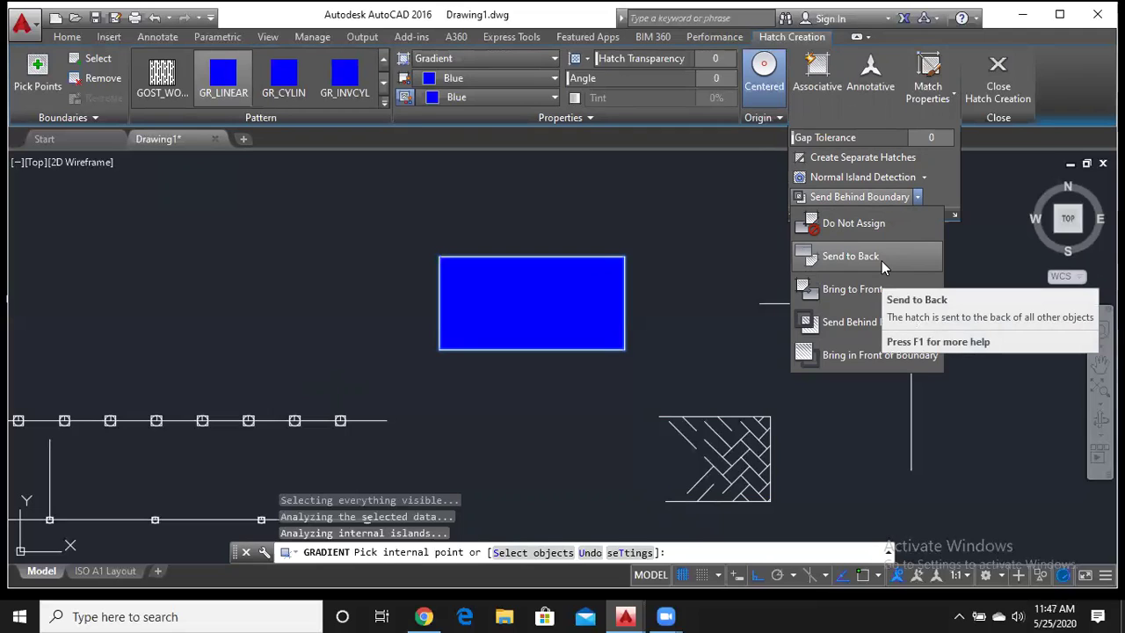
{"action": "left_click", "coordinate": [883, 262]}
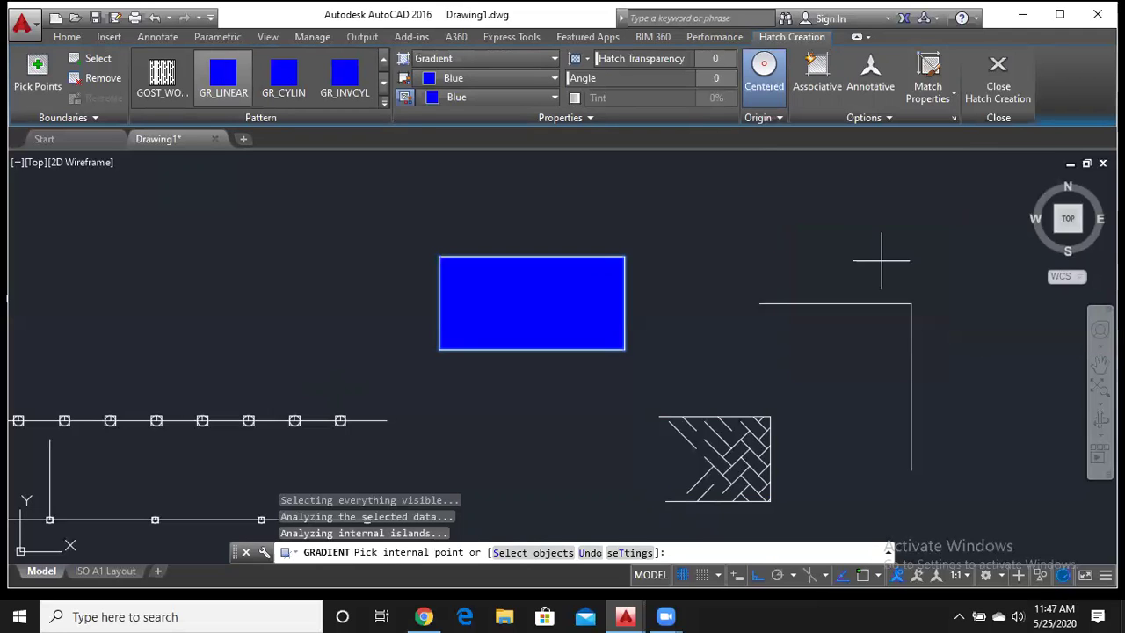
{"action": "left_click", "coordinate": [999, 79]}
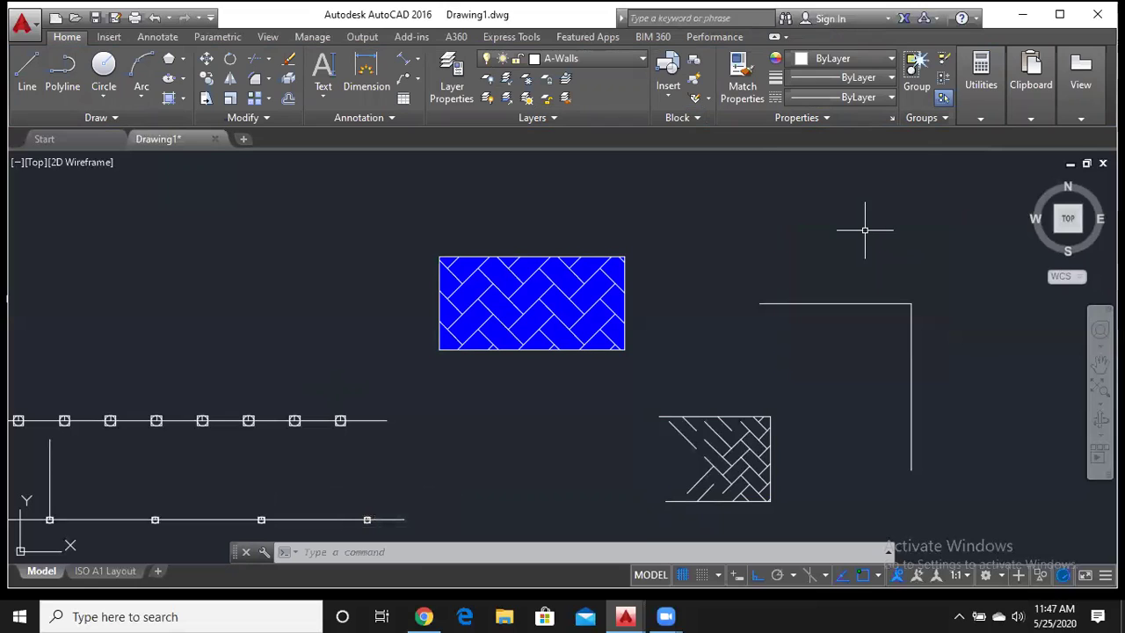
Edit the gradient: try a single-colour tint, then restore two colours for a blue-to-black fade
{"action": "left_click", "coordinate": [459, 300]}
{"action": "left_click", "coordinate": [455, 325]}
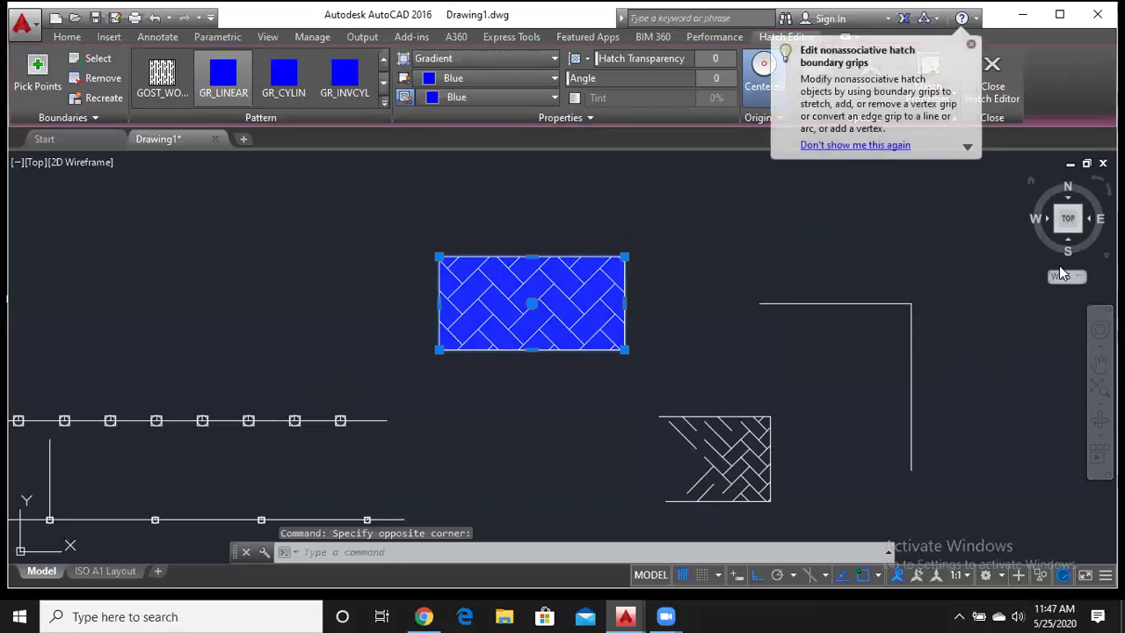
{"action": "left_click", "coordinate": [972, 43]}
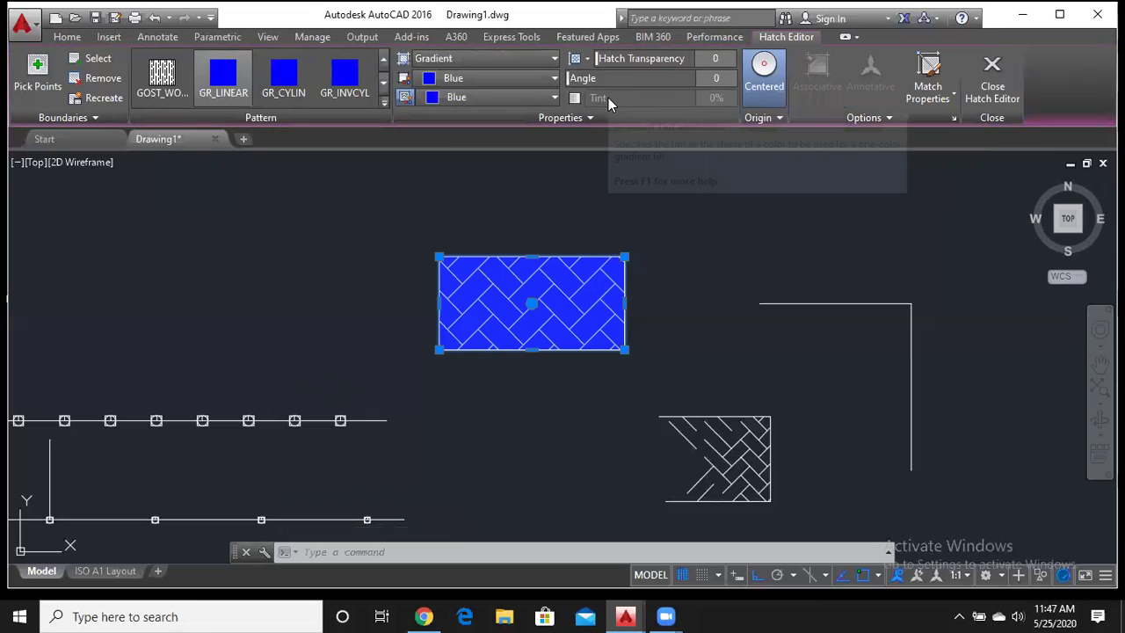
{"action": "left_click", "coordinate": [574, 99]}
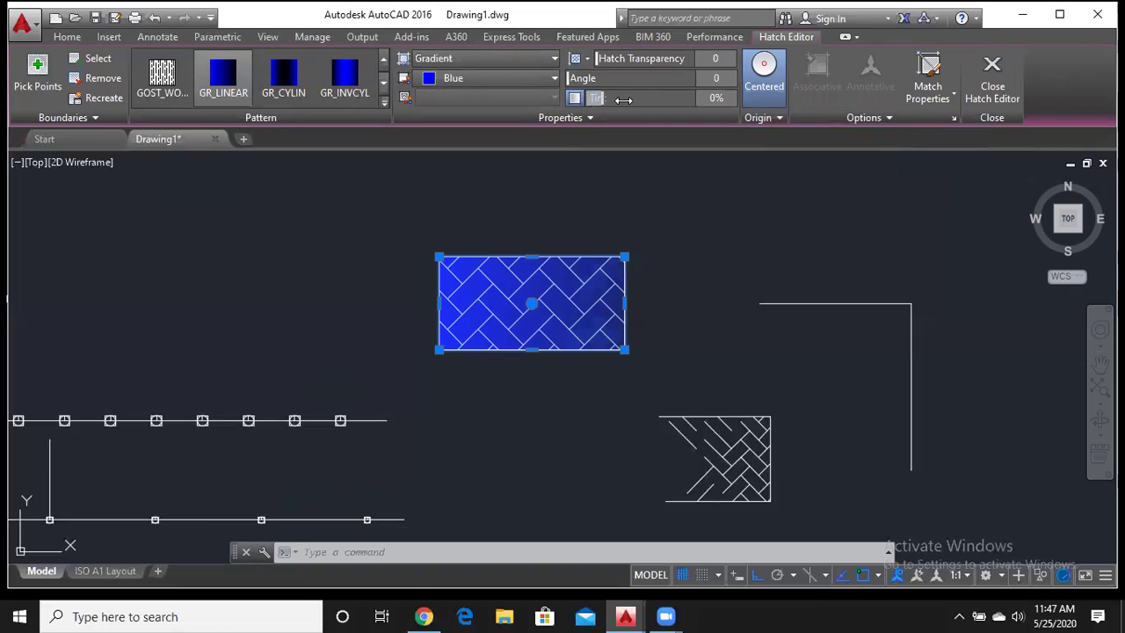
{"action": "mouse_move", "coordinate": [623, 100]}
{"action": "left_mouse_down"}
{"action": "mouse_move", "coordinate": [731, 98]}
{"action": "mouse_move", "coordinate": [589, 97]}
{"action": "mouse_move", "coordinate": [651, 98]}
{"action": "mouse_move", "coordinate": [636, 107]}
{"action": "left_mouse_up"}
{"action": "left_click_drag", "start_coordinate": [596, 98], "coordinate": [600, 98]}
{"action": "left_click", "coordinate": [575, 98]}
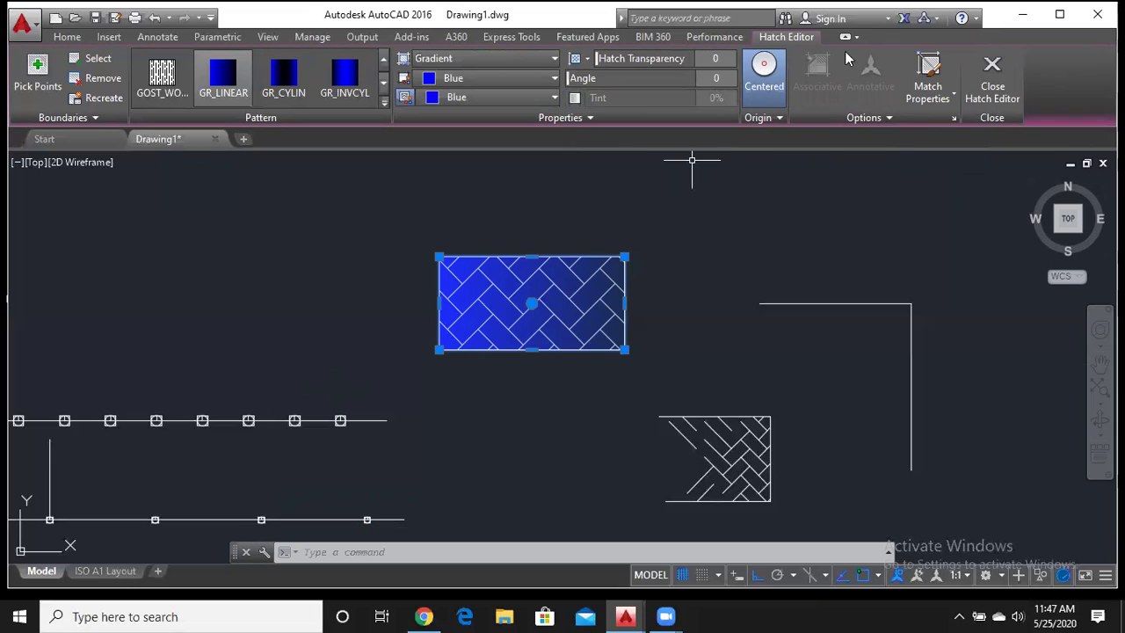
{"action": "left_click", "coordinate": [993, 79]}
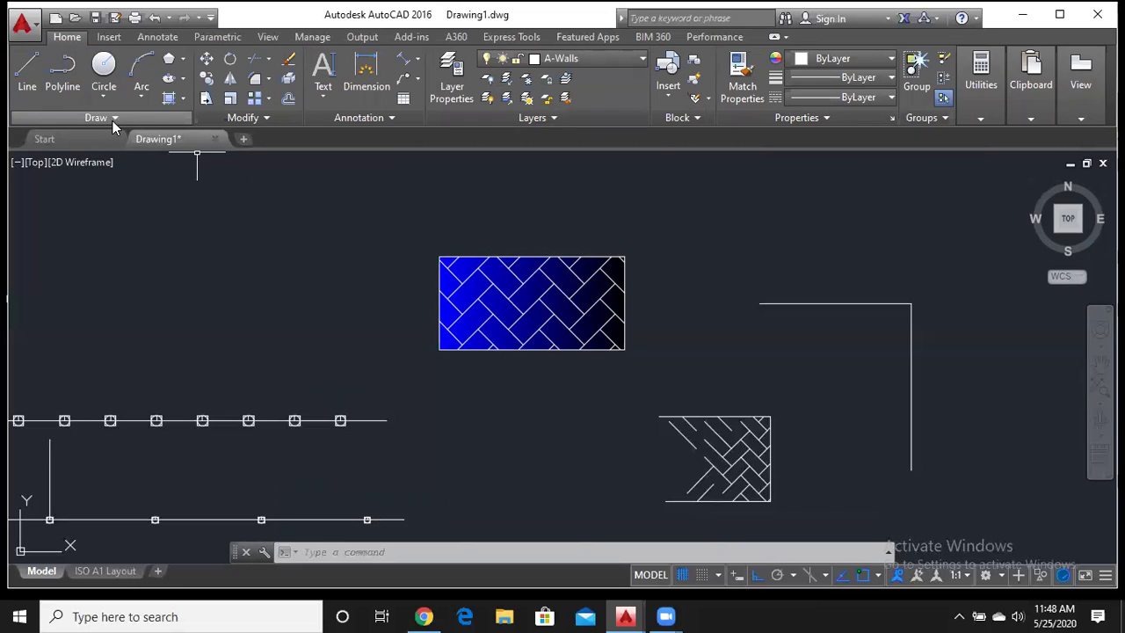
Draw a square from four separate lines at the upper left of the drawing
{"action": "left_click", "coordinate": [182, 97]}
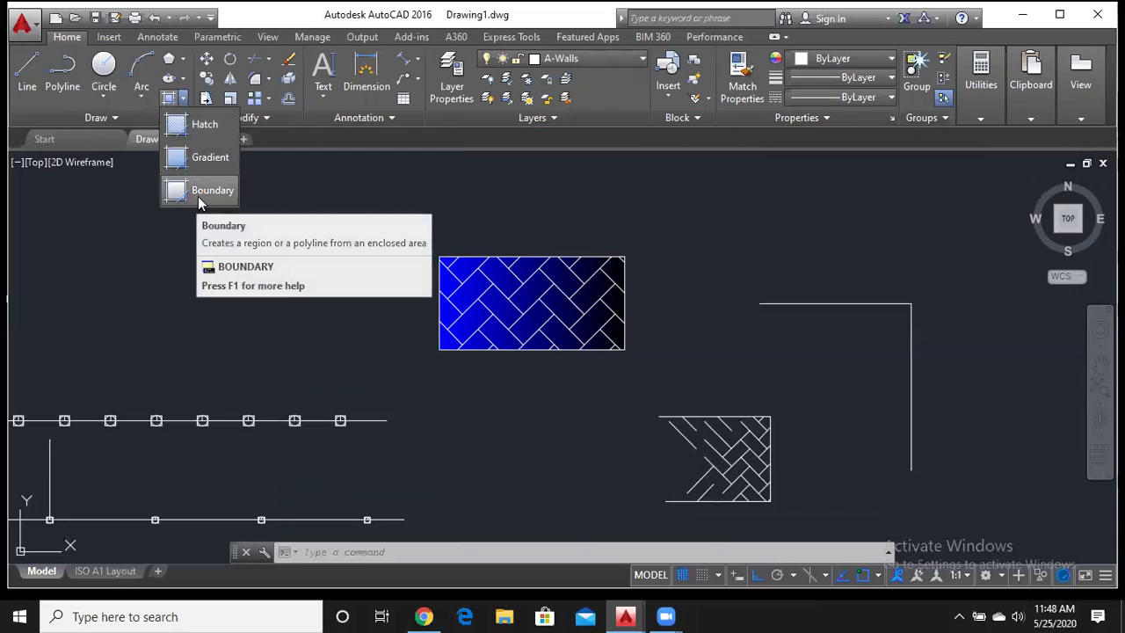
{"action": "mouse_move", "coordinate": [209, 190]}
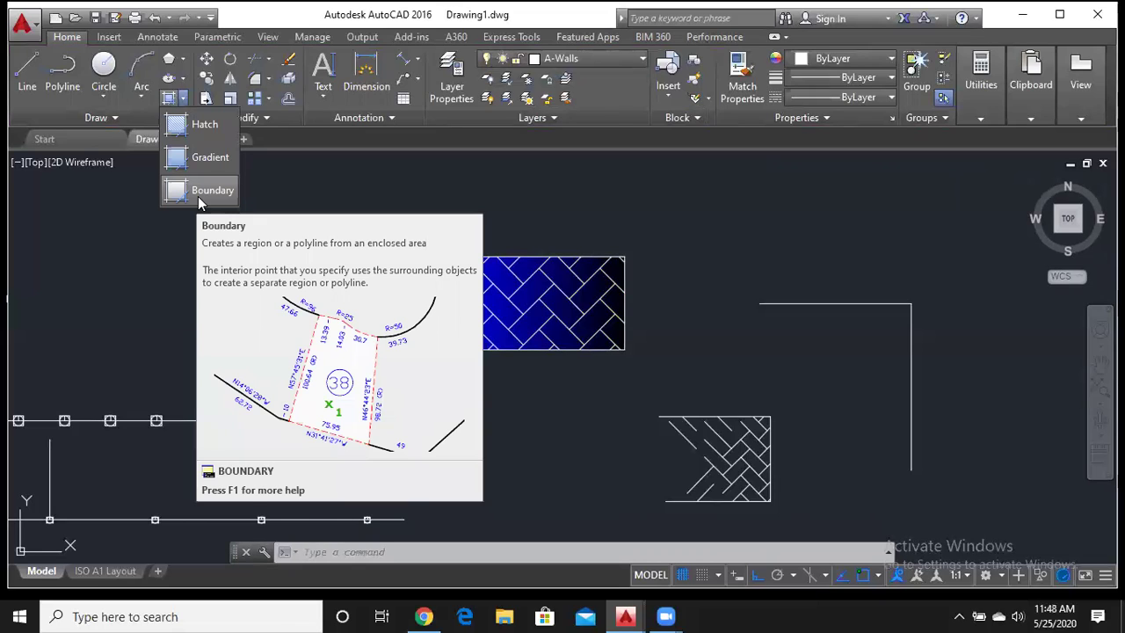
{"action": "left_click", "coordinate": [27, 70]}
{"action": "left_click", "coordinate": [149, 215]}
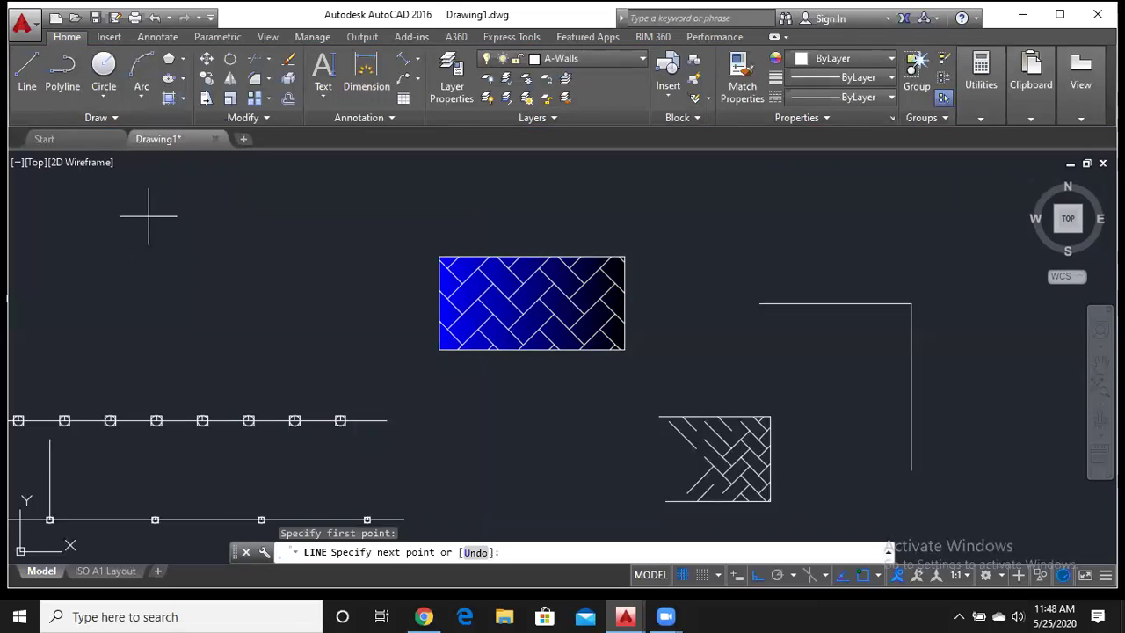
{"action": "left_click", "coordinate": [289, 215]}
{"action": "left_click", "coordinate": [289, 342]}
{"action": "left_click", "coordinate": [149, 342]}
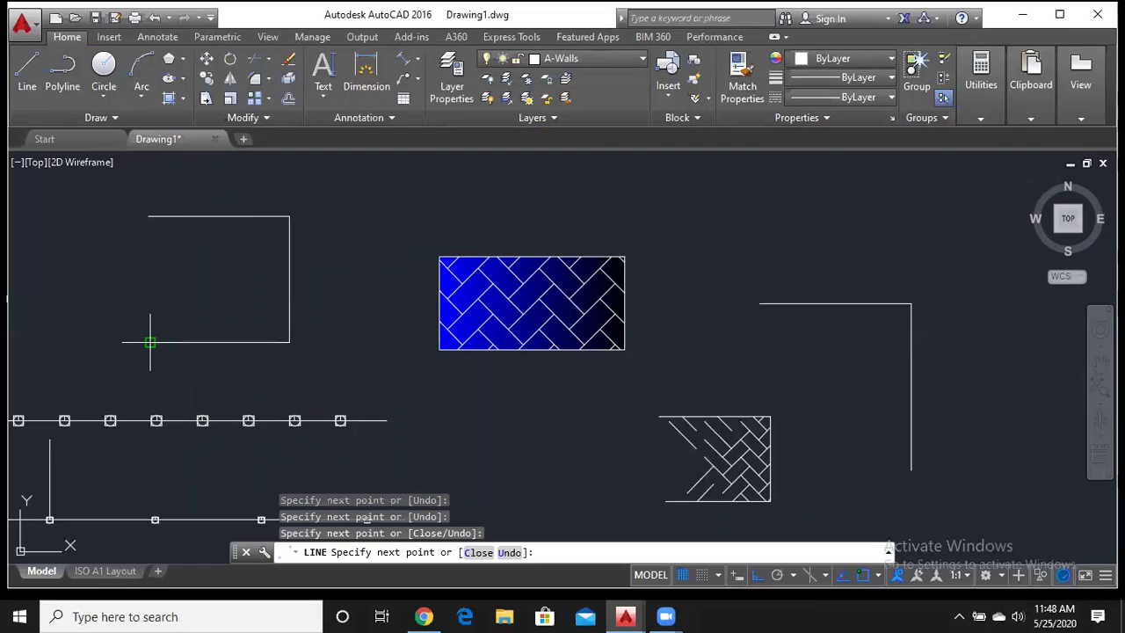
{"action": "left_click", "coordinate": [150, 216]}
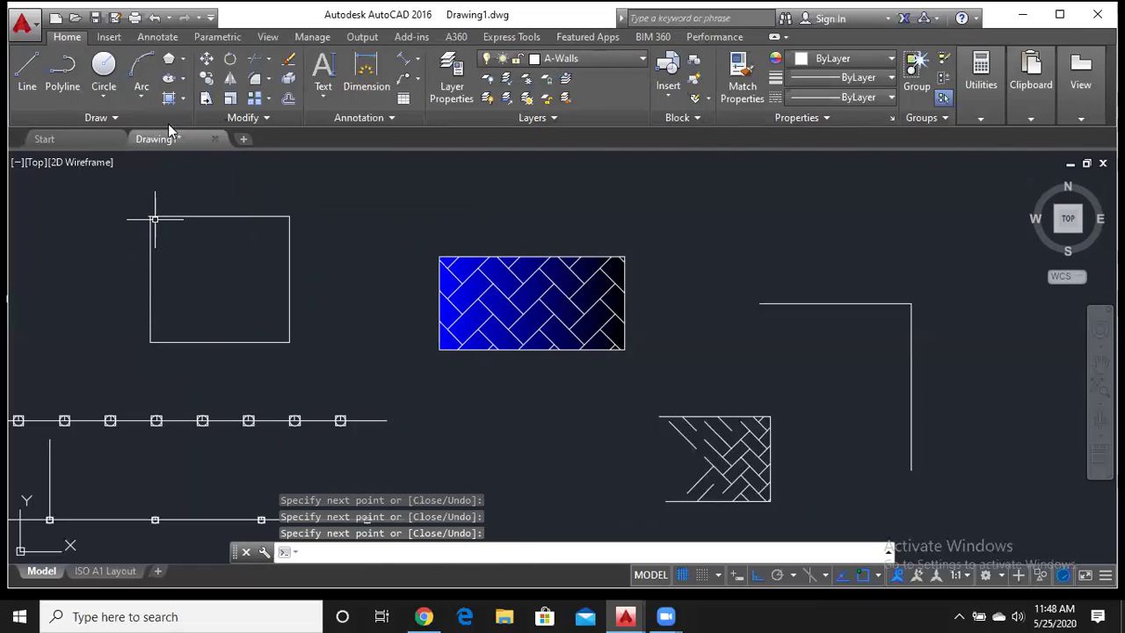
{"action": "key", "text": "Return"}
Create a boundary polyline by picking inside the square, then select it
{"action": "left_click", "coordinate": [184, 98]}
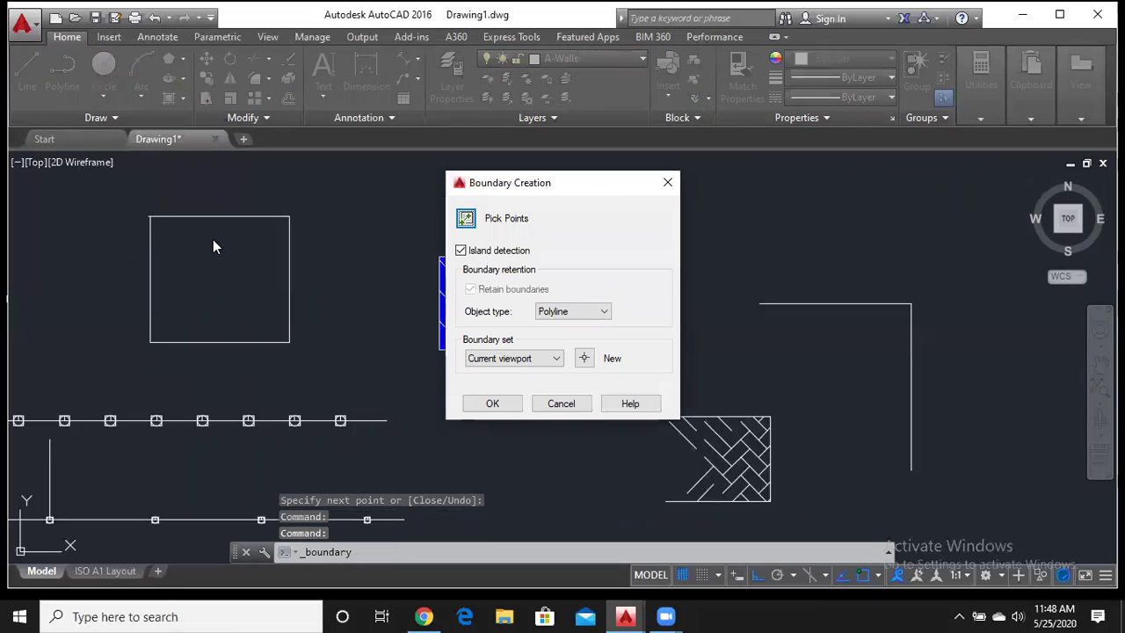
{"action": "left_click", "coordinate": [466, 220]}
{"action": "left_click", "coordinate": [222, 271]}
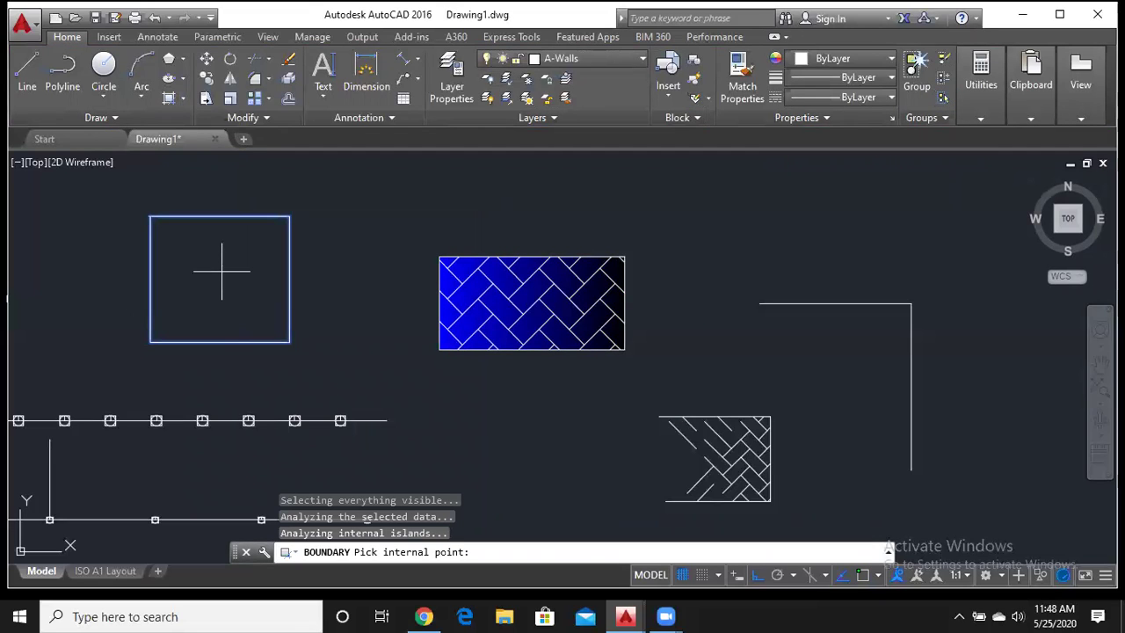
{"action": "key", "text": "Return"}
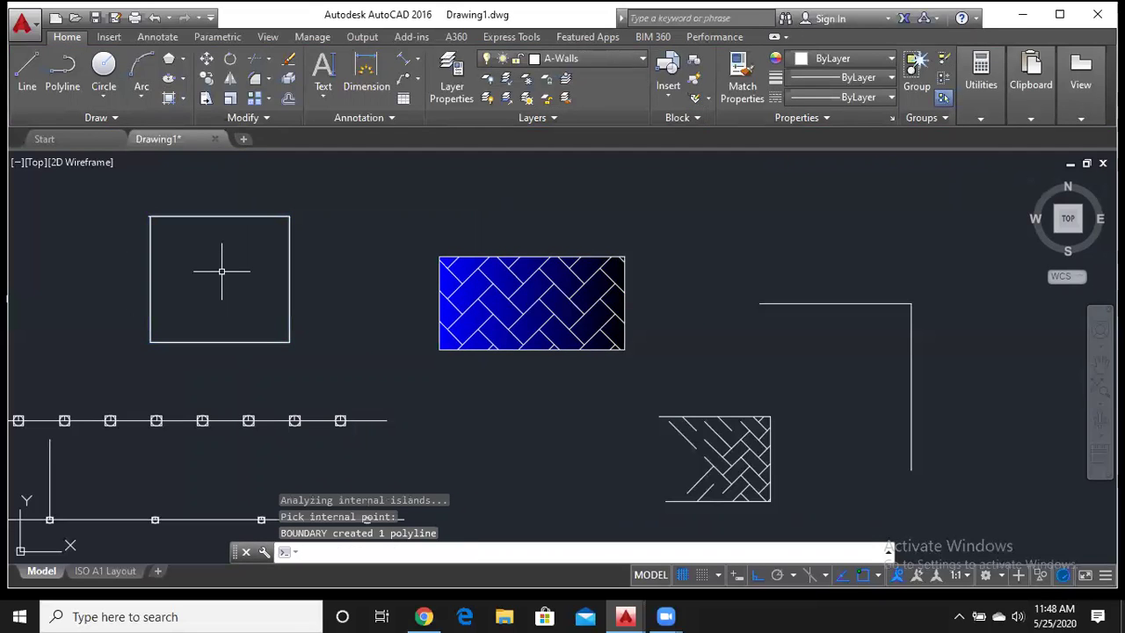
{"action": "left_click", "coordinate": [187, 217]}
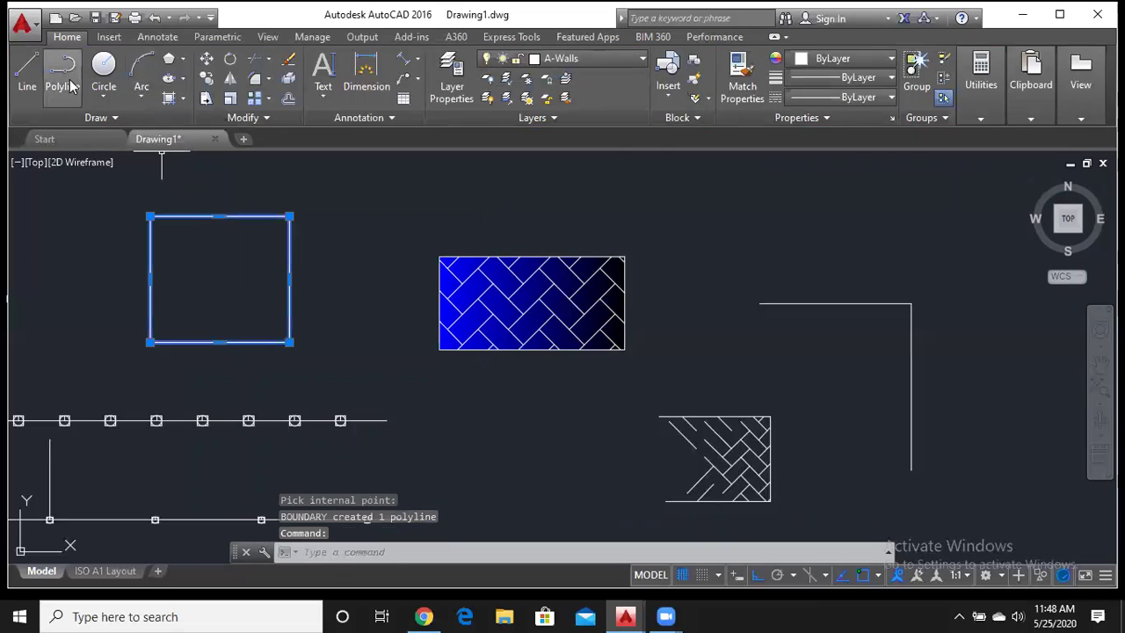
Move the boundary polyline to the right and select it to show it is one object
{"action": "left_click", "coordinate": [206, 58]}
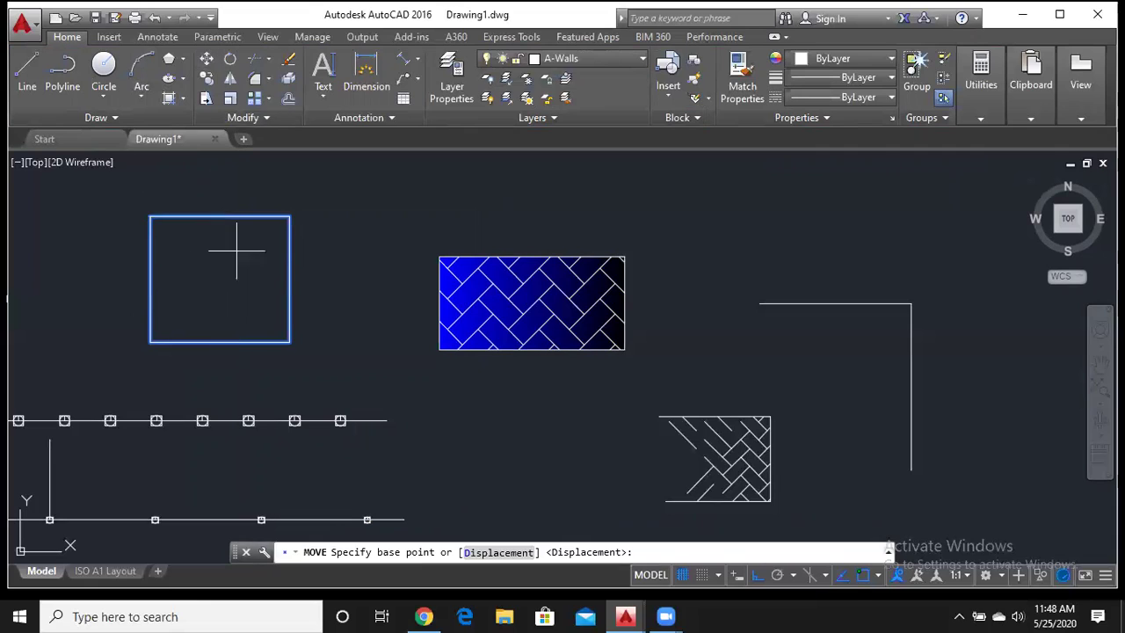
{"action": "left_click", "coordinate": [237, 252]}
{"action": "left_click", "coordinate": [784, 234]}
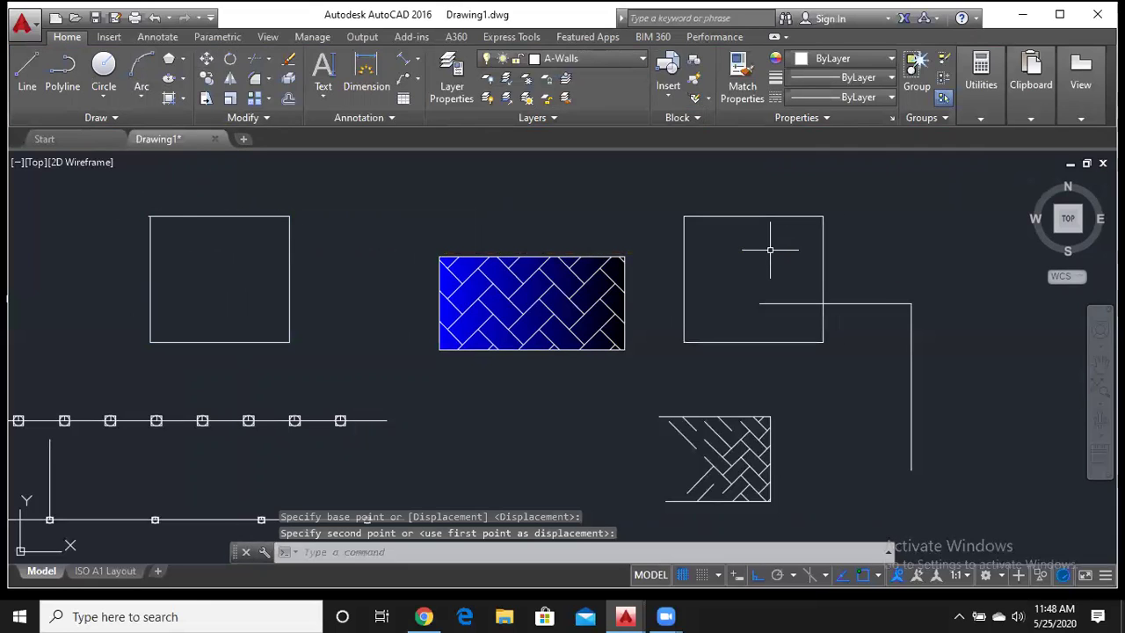
{"action": "left_click", "coordinate": [721, 218]}
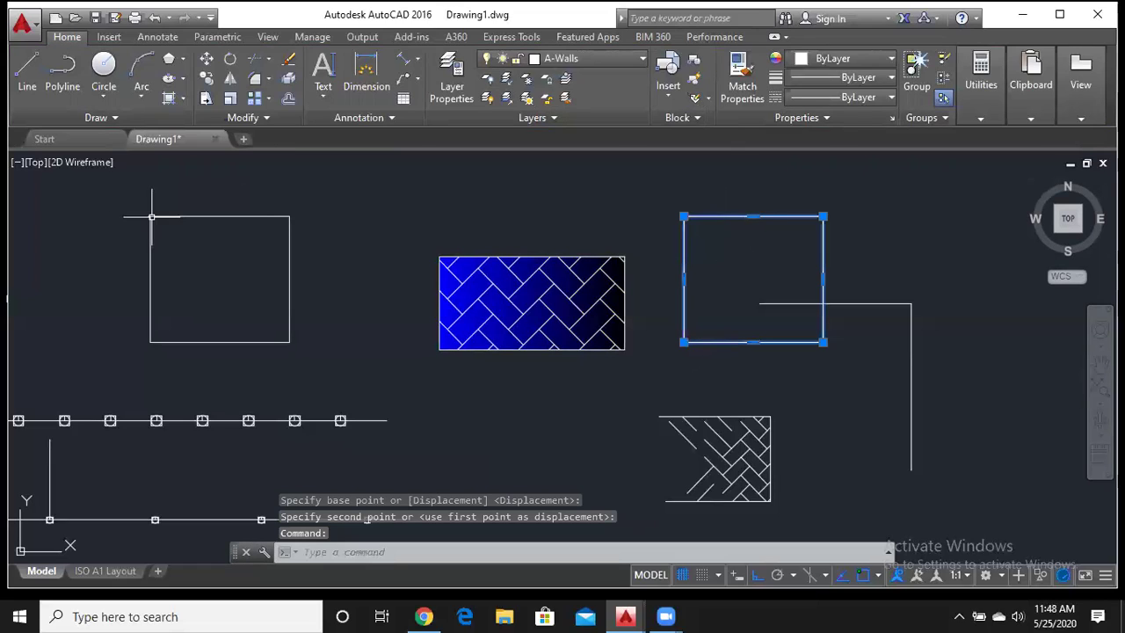
Select the original square's four lines one by one to show they are separate, then deselect
{"action": "left_click", "coordinate": [197, 216]}
{"action": "left_click", "coordinate": [150, 264]}
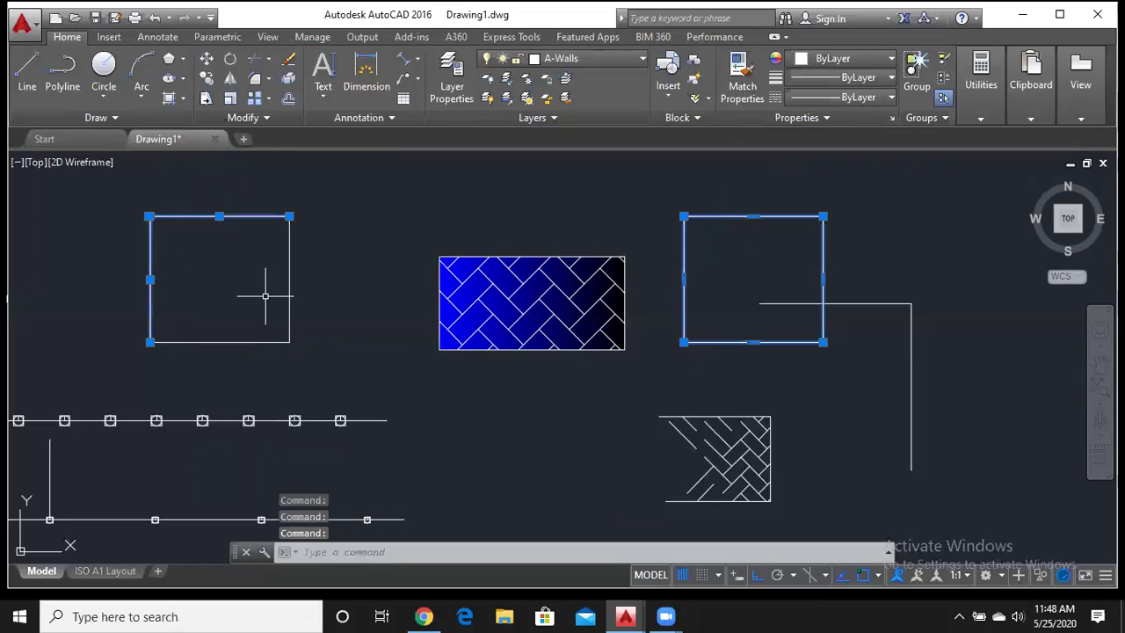
{"action": "left_click", "coordinate": [290, 262]}
{"action": "left_click", "coordinate": [237, 343]}
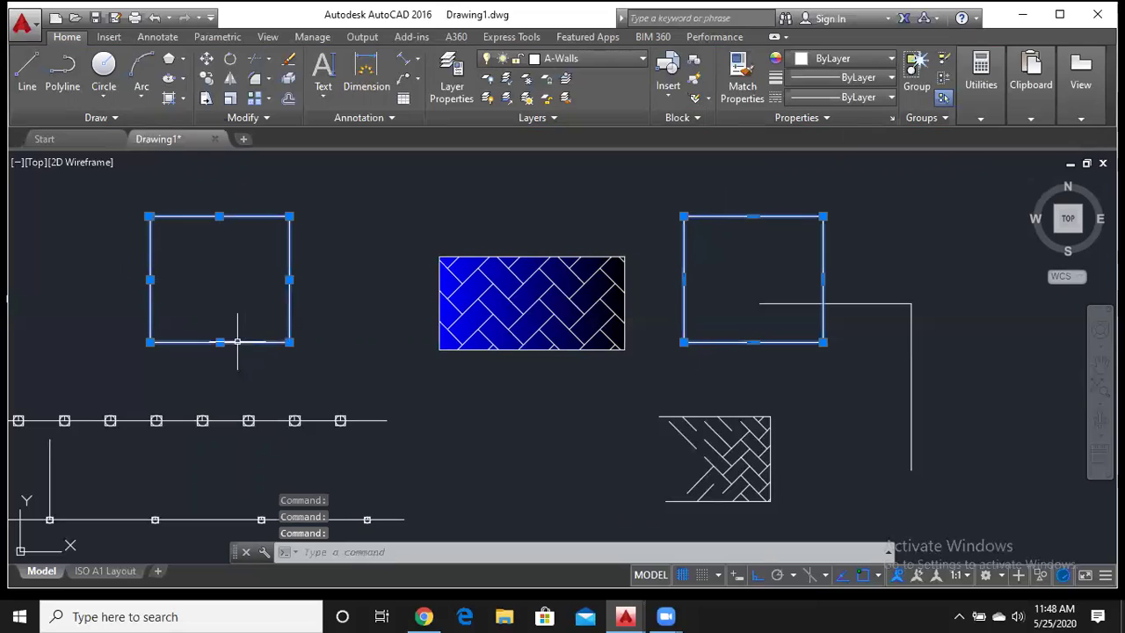
{"action": "key", "text": "Escape"}
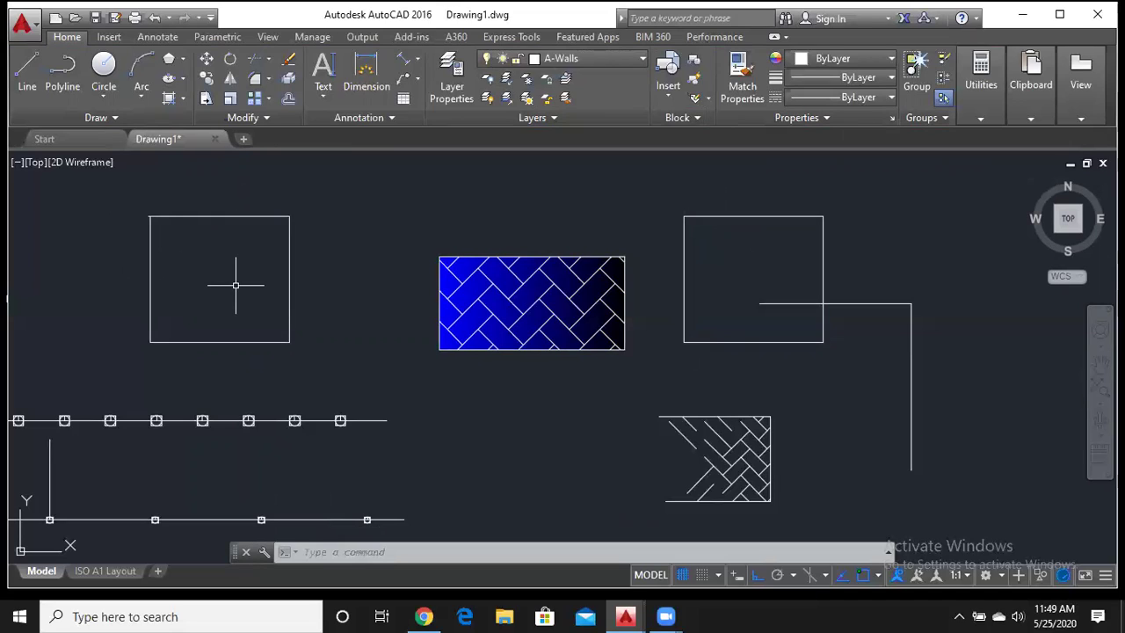
Draw a seven-vertex wipeout polygon over part of the blue-gradient rectangle
{"action": "left_click", "coordinate": [117, 119]}
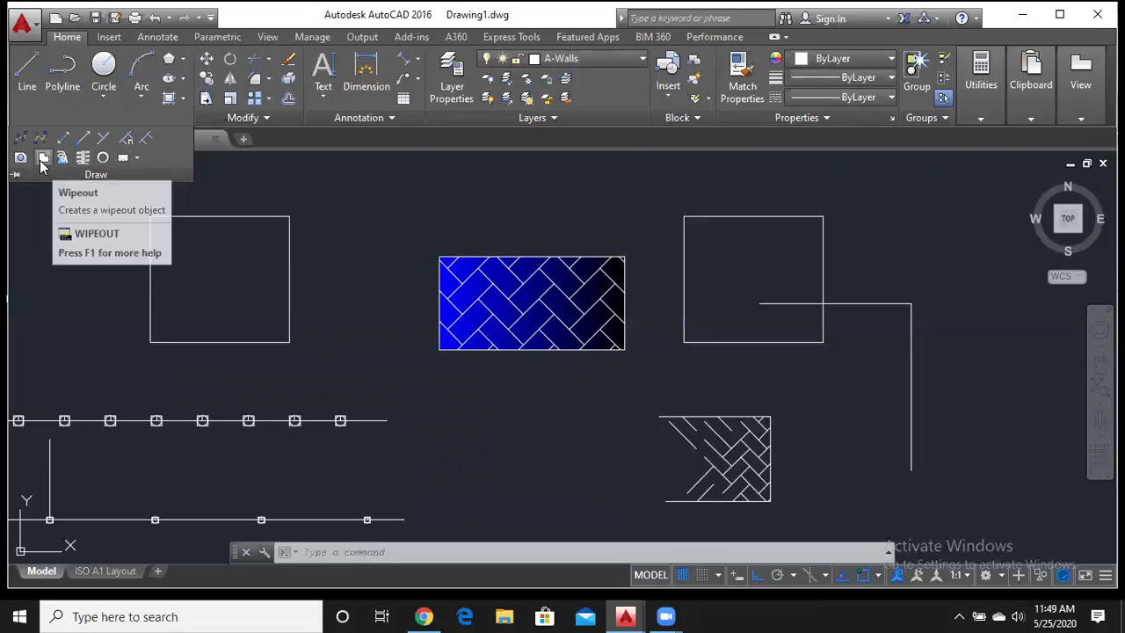
{"action": "mouse_move", "coordinate": [43, 158]}
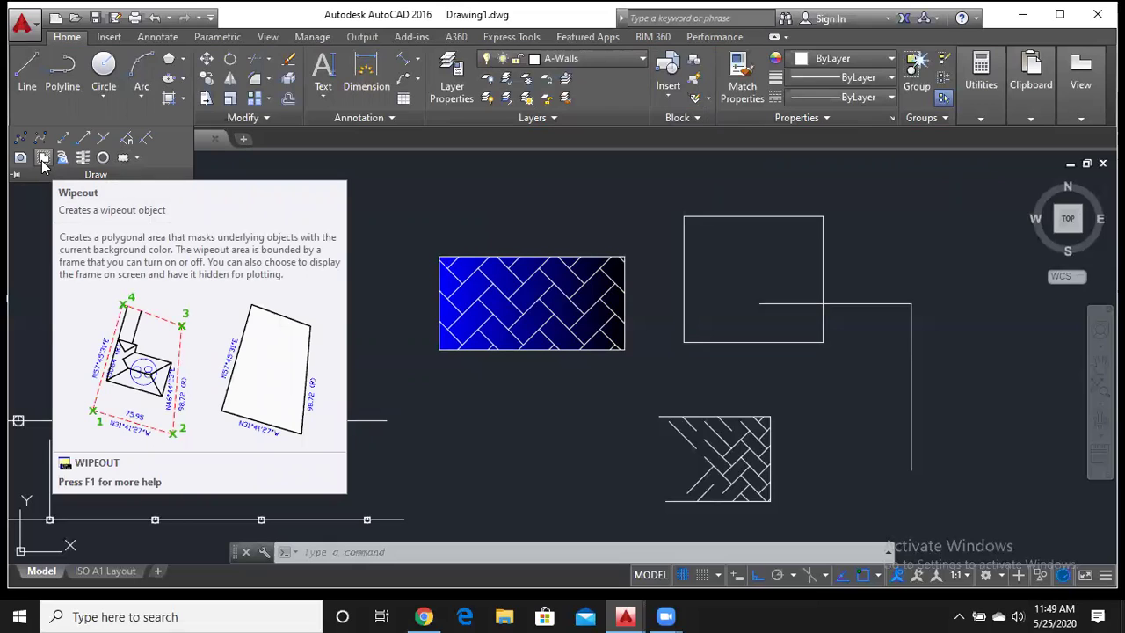
{"action": "left_click", "coordinate": [44, 166]}
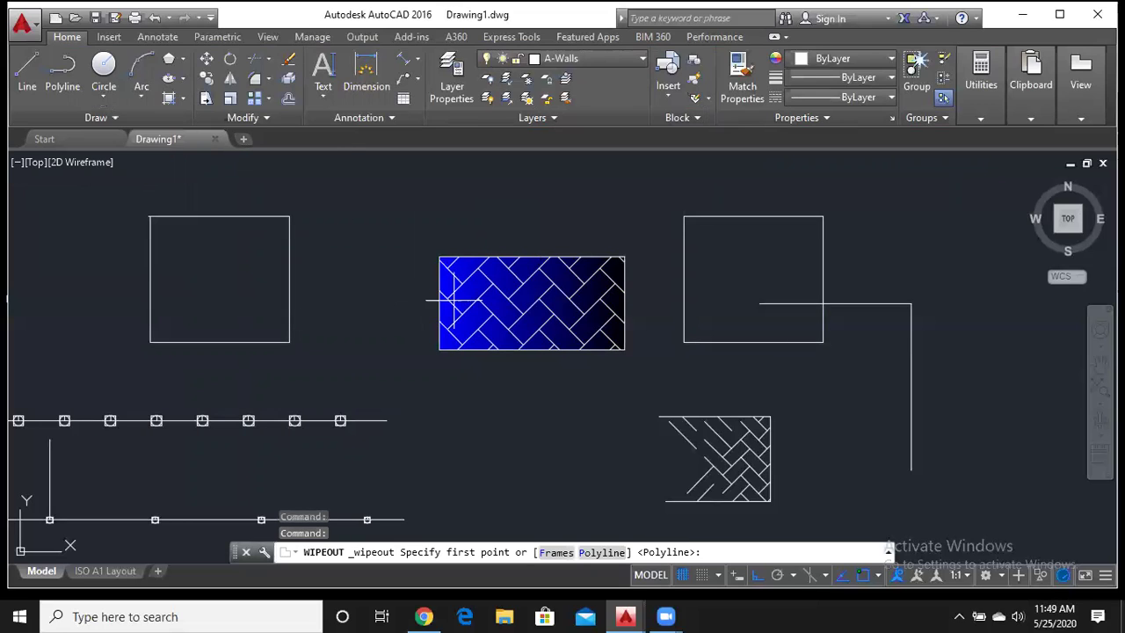
{"action": "scroll", "coordinate": [470, 299], "scroll_direction": "up", "scroll_amount": 2}
{"action": "left_click", "coordinate": [490, 320]}
{"action": "left_click", "coordinate": [520, 256]}
{"action": "left_click", "coordinate": [621, 286]}
{"action": "left_click", "coordinate": [601, 352]}
{"action": "left_click", "coordinate": [540, 347]}
{"action": "left_click", "coordinate": [464, 359]}
{"action": "left_click", "coordinate": [448, 313]}
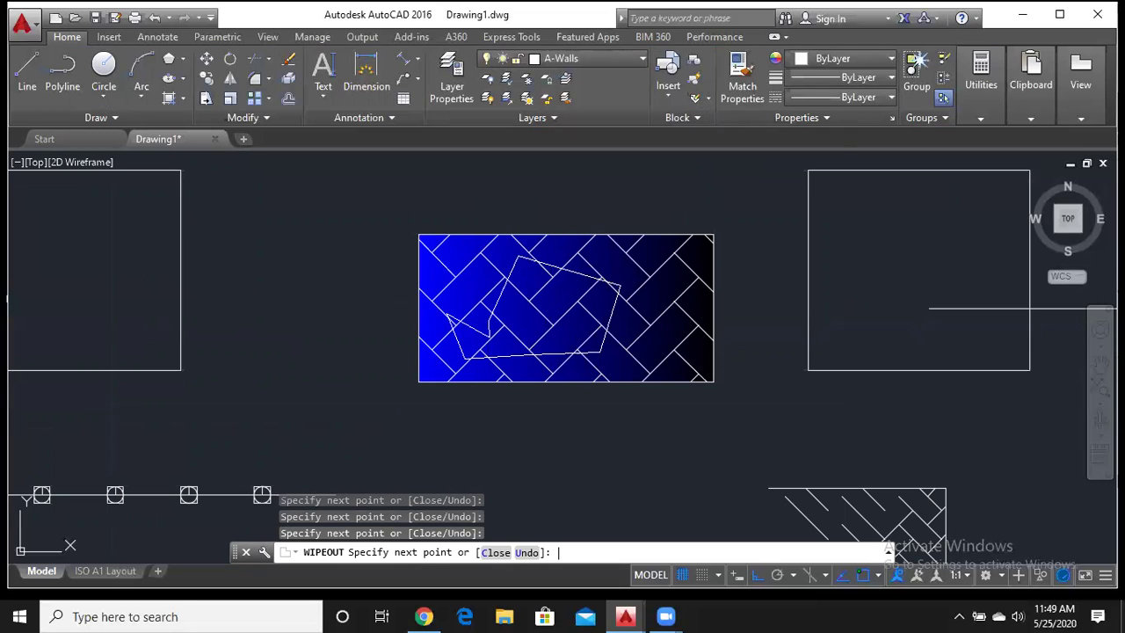
{"action": "key", "text": "Return"}
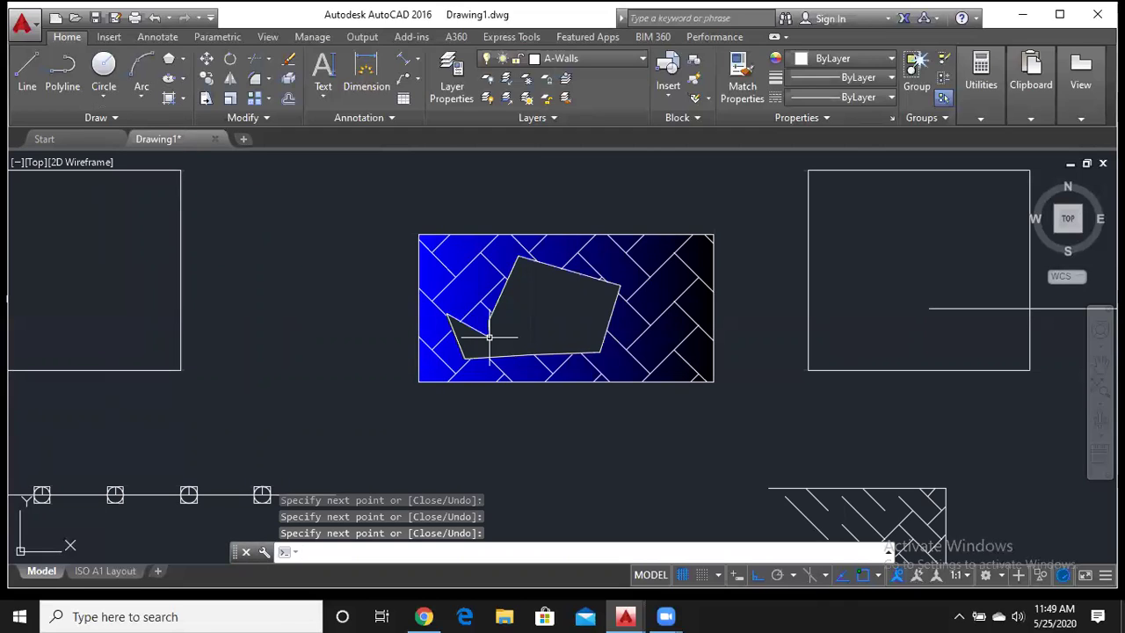
{"action": "left_click", "coordinate": [489, 337]}
{"action": "key", "text": "Return"}
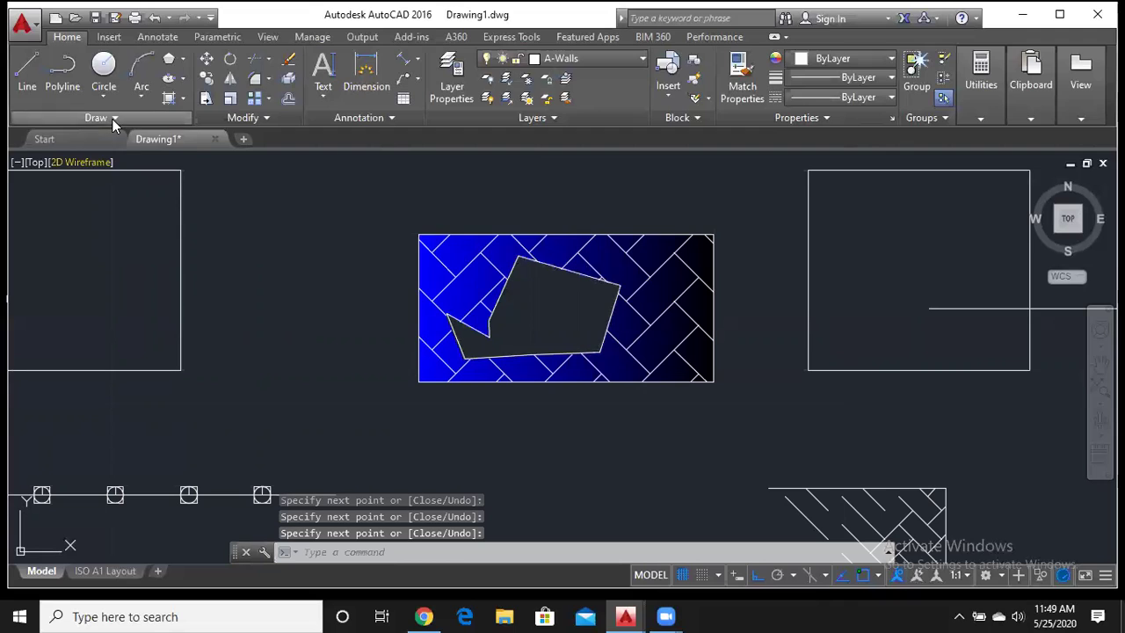
Expand the Draw panel slideout to reveal the Region tool
{"action": "left_click", "coordinate": [112, 118]}
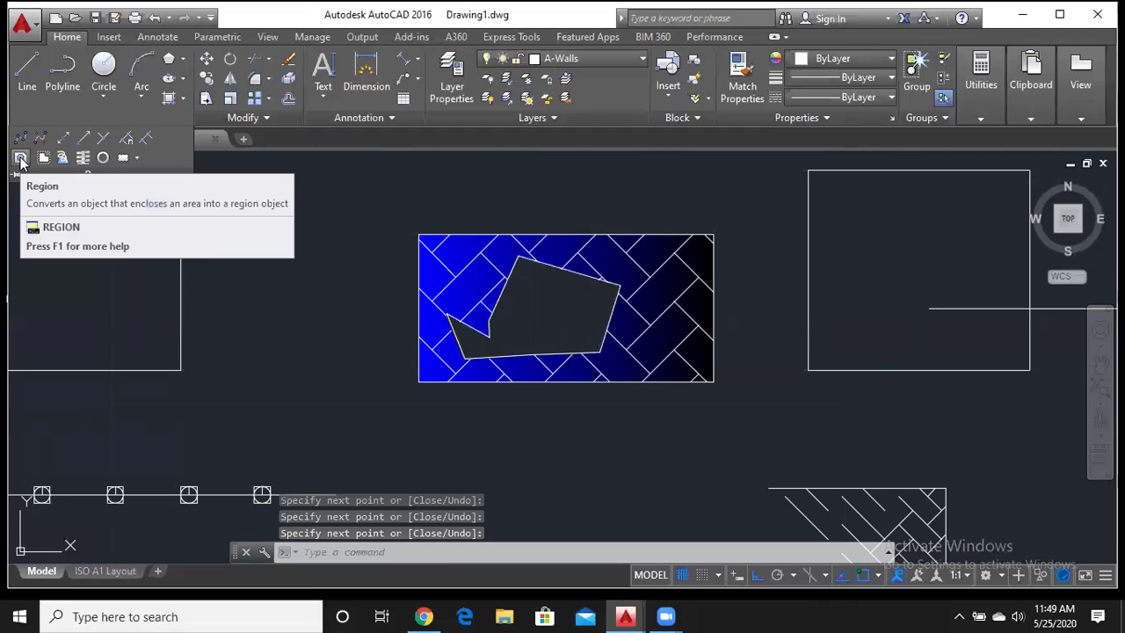